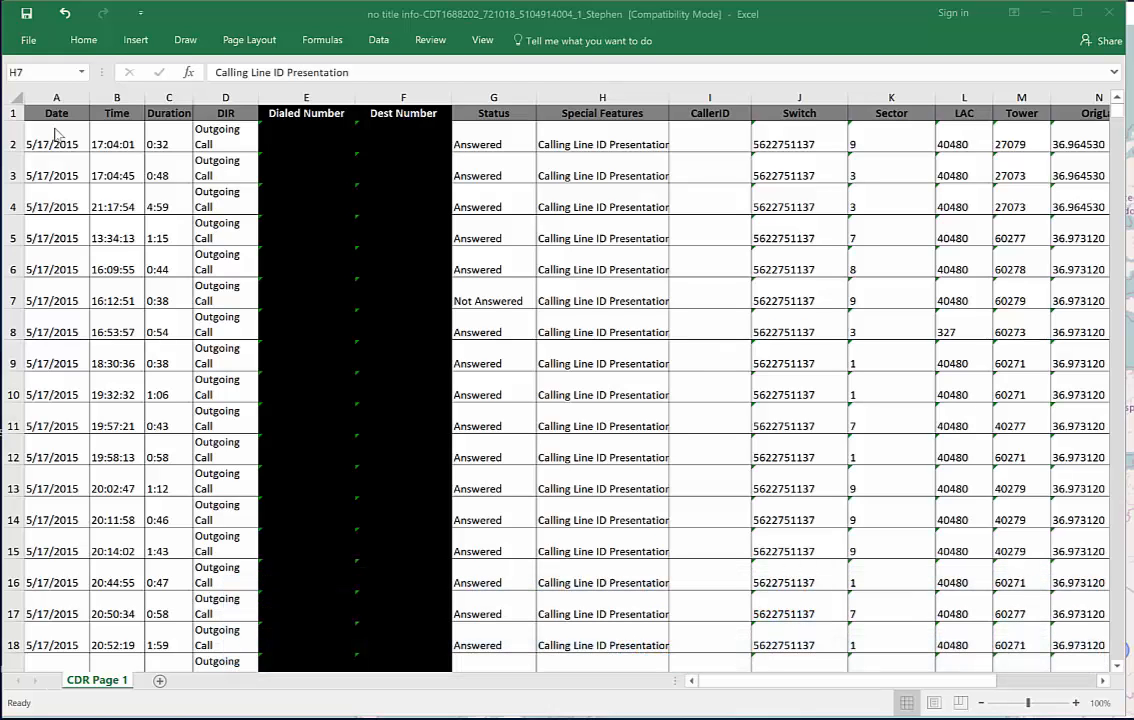
Step: Review the call record headings from Date to Dest Number and check the first record's dialed and destination number cells
{"action": "left_click", "coordinate": [55, 135]}
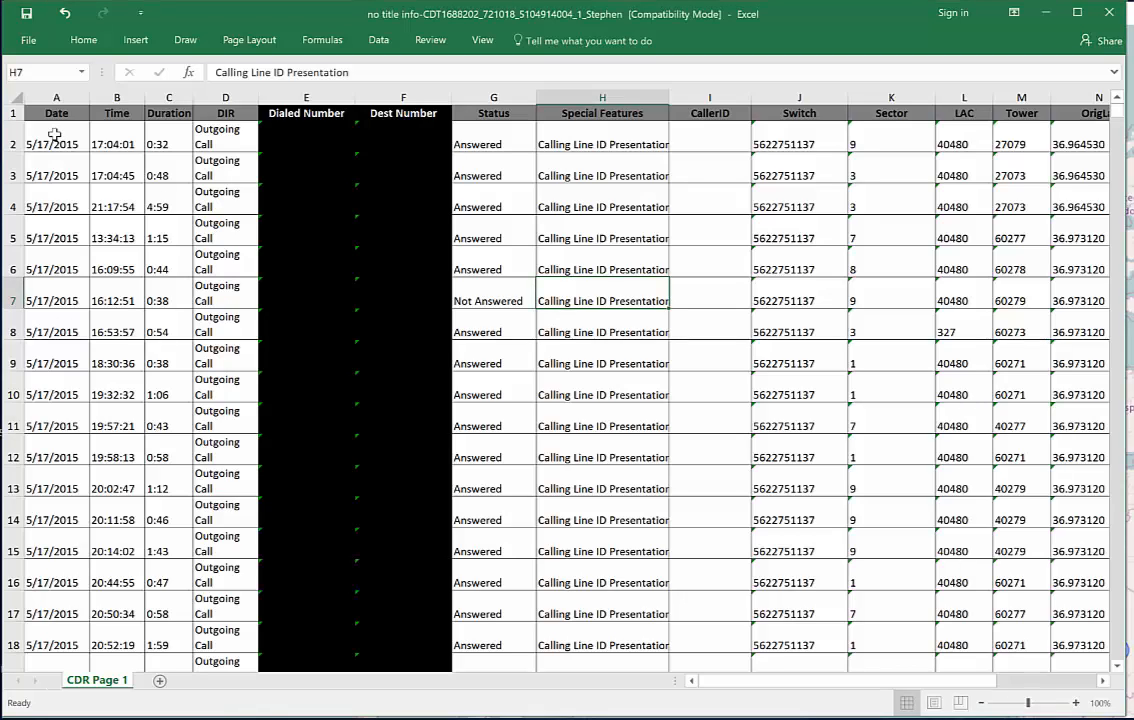
{"action": "left_click", "coordinate": [55, 137]}
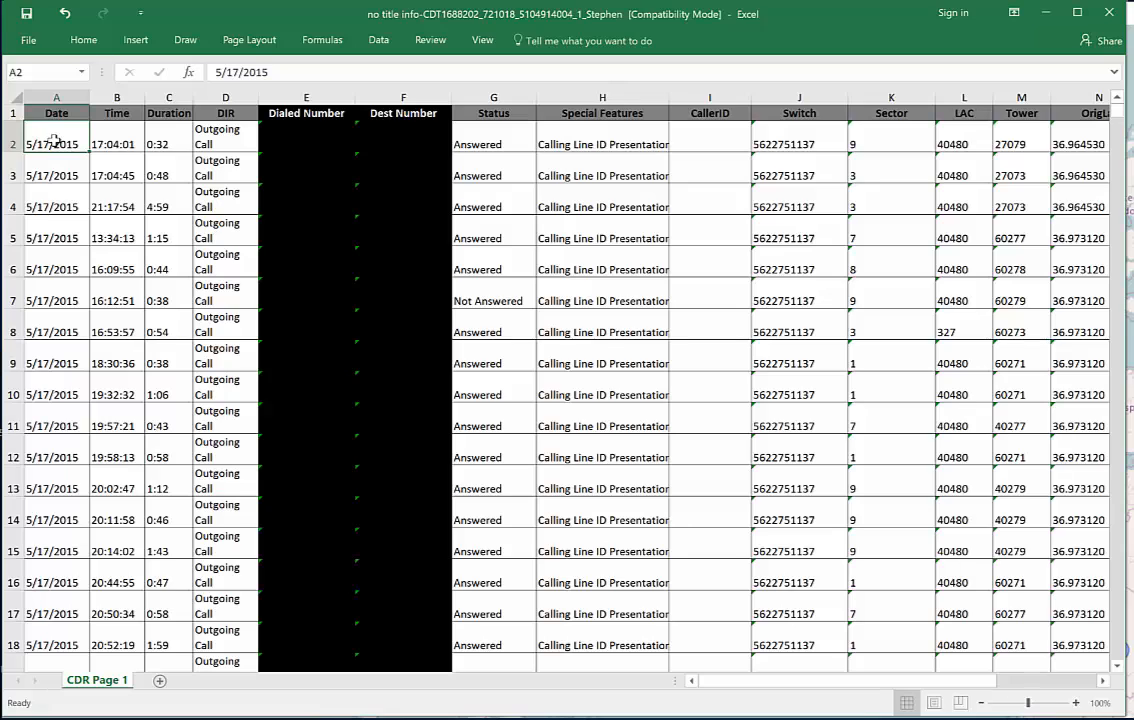
{"action": "key", "text": "Up"}
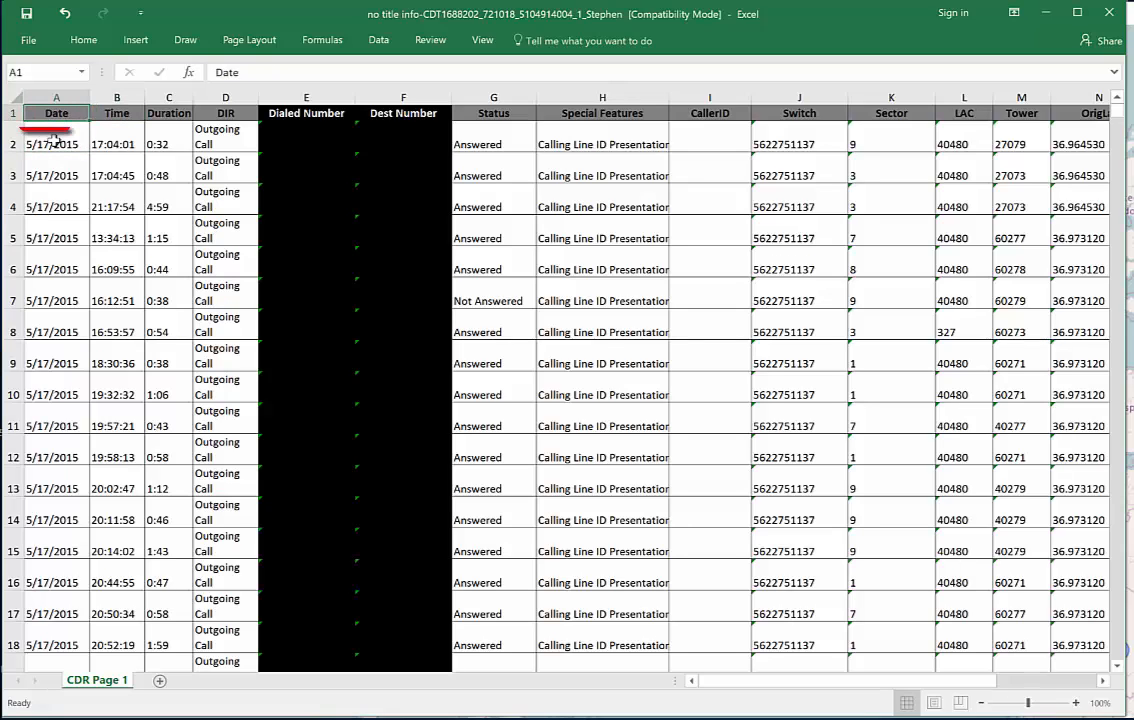
{"action": "key", "text": "Right"}
{"action": "key", "text": "Right"}
{"action": "key", "text": "Right"}
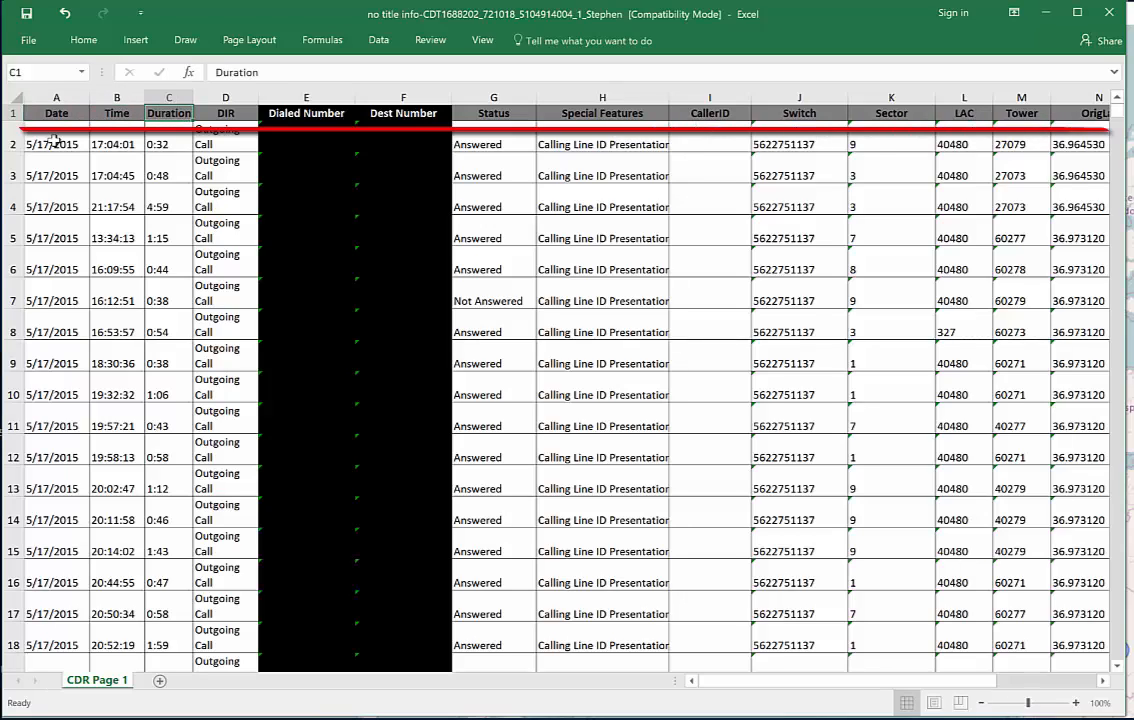
{"action": "key", "text": "Right"}
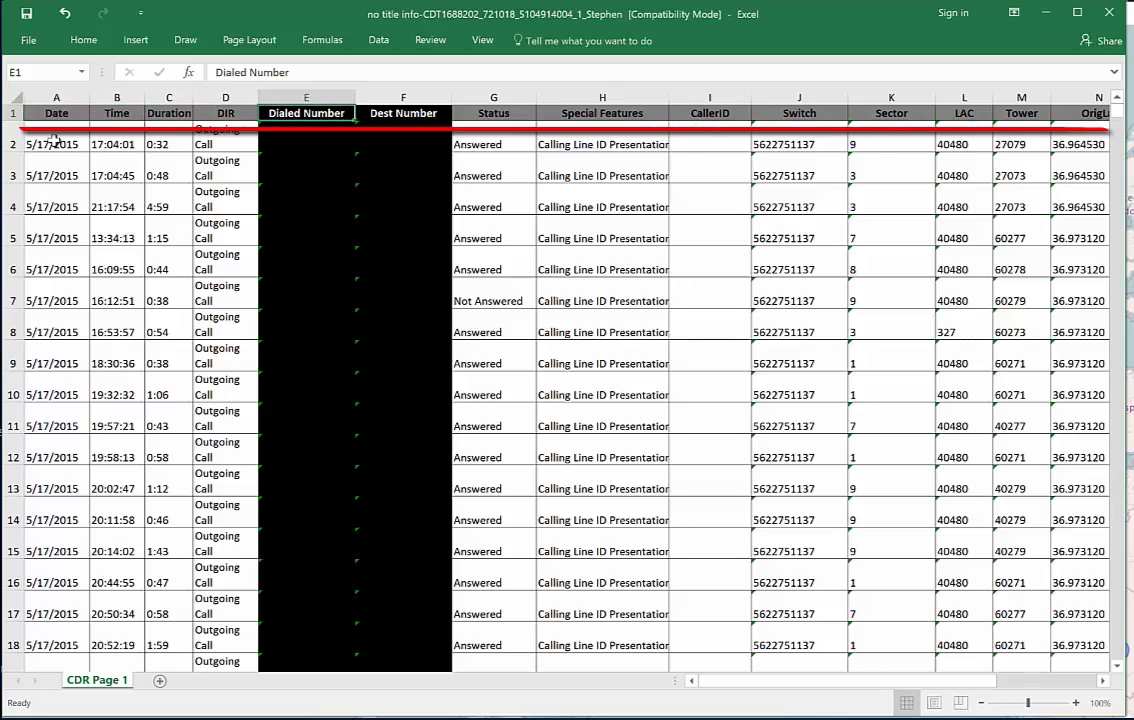
{"action": "key", "text": "Right"}
{"action": "key", "text": "Down"}
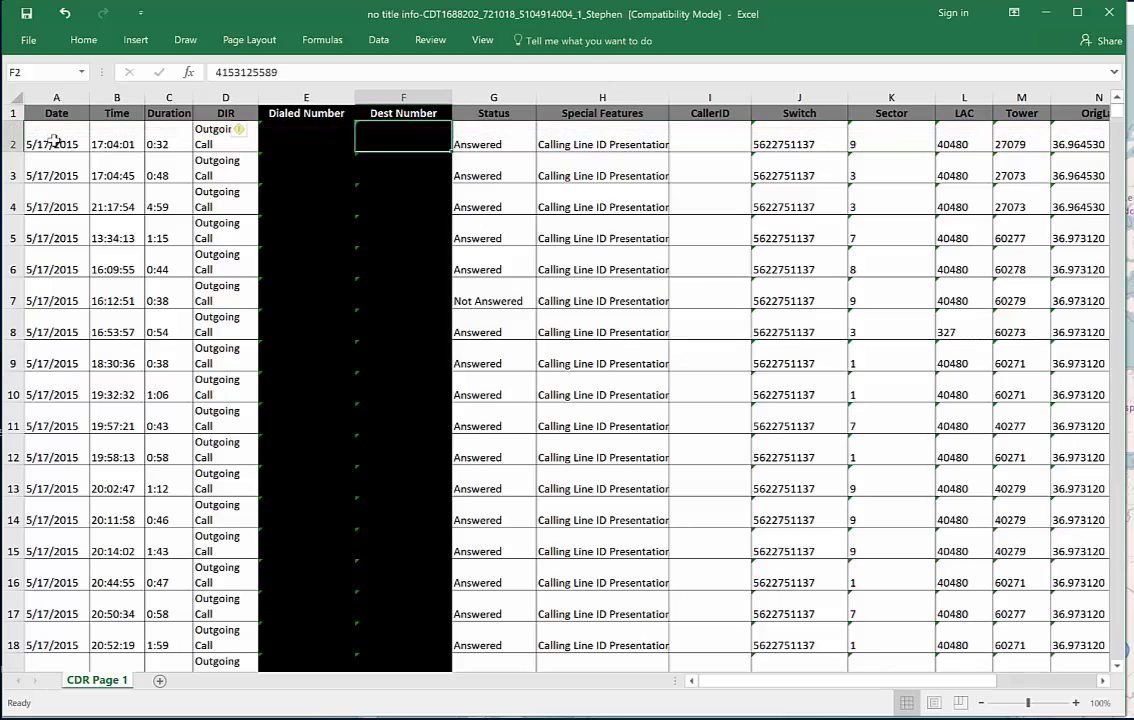
{"action": "key", "text": "Left"}
{"action": "key", "text": "Right"}
{"action": "key", "text": "Right"}
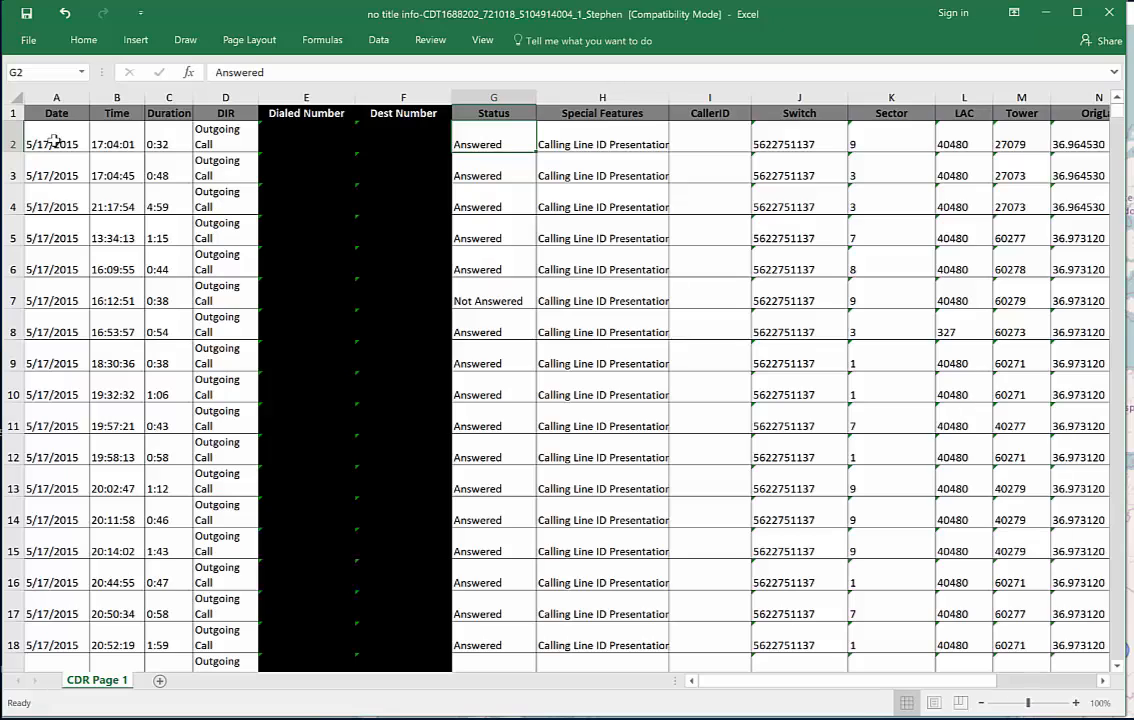
Step: Review the remaining column headings from Status through Switch, Sector, LAC, Tower, OrigLat and OrigLong to CPNDisp
{"action": "key", "text": "Up"}
{"action": "key", "text": "Right"}
{"action": "key", "text": "Right"}
{"action": "key", "text": "Right"}
{"action": "key", "text": "Right"}
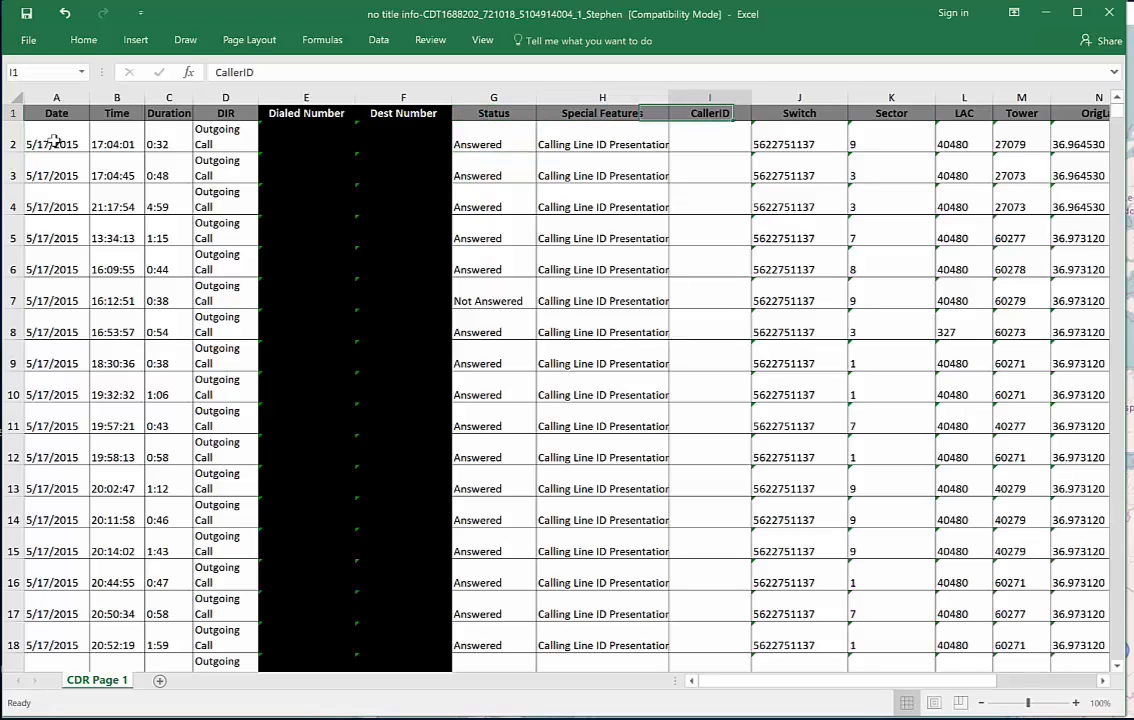
{"action": "key", "text": "Right"}
{"action": "key", "text": "Right"}
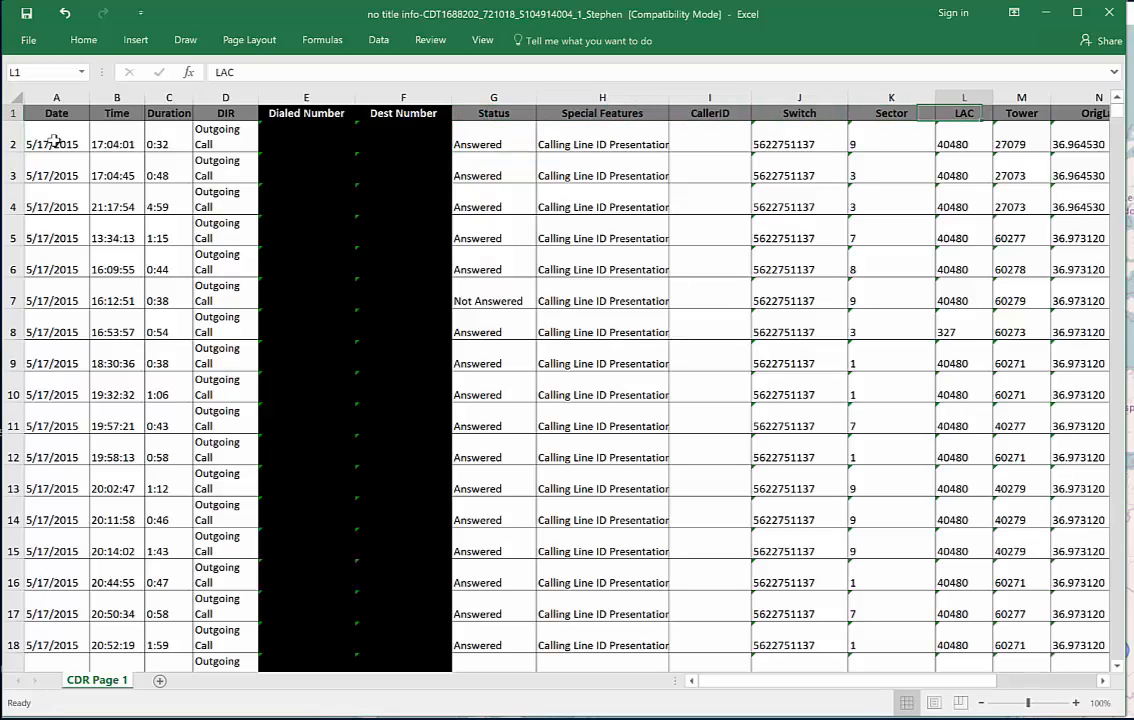
{"action": "key", "text": "Right"}
{"action": "key", "text": "Right"}
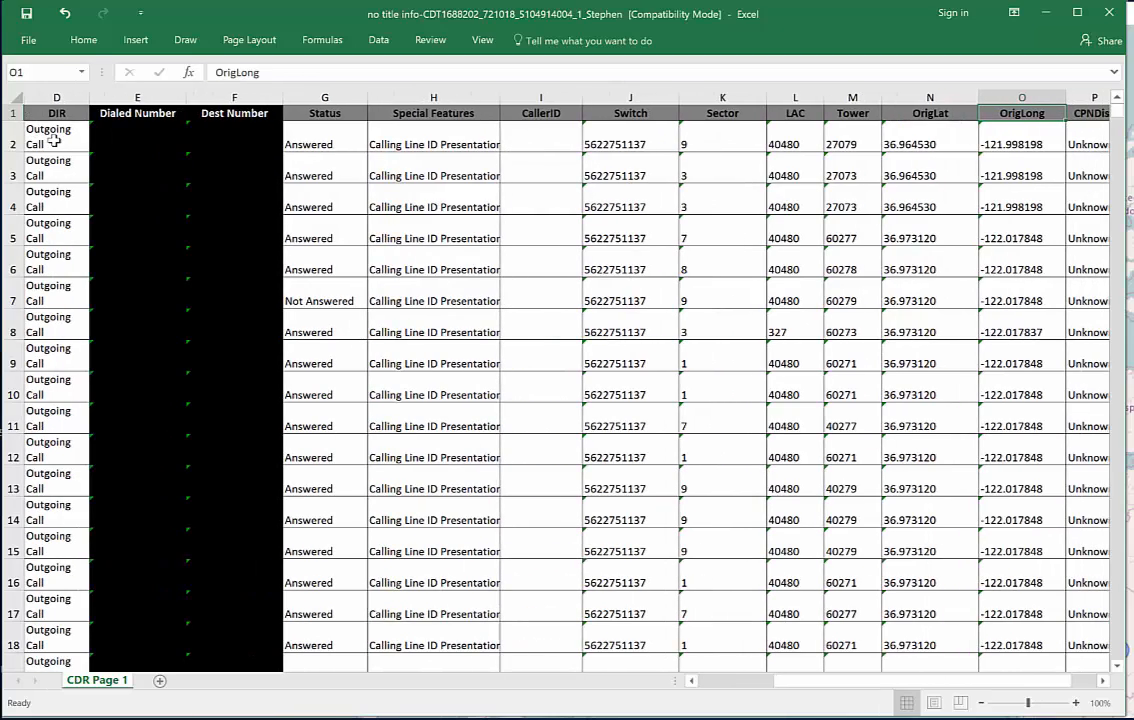
{"action": "key", "text": "Right"}
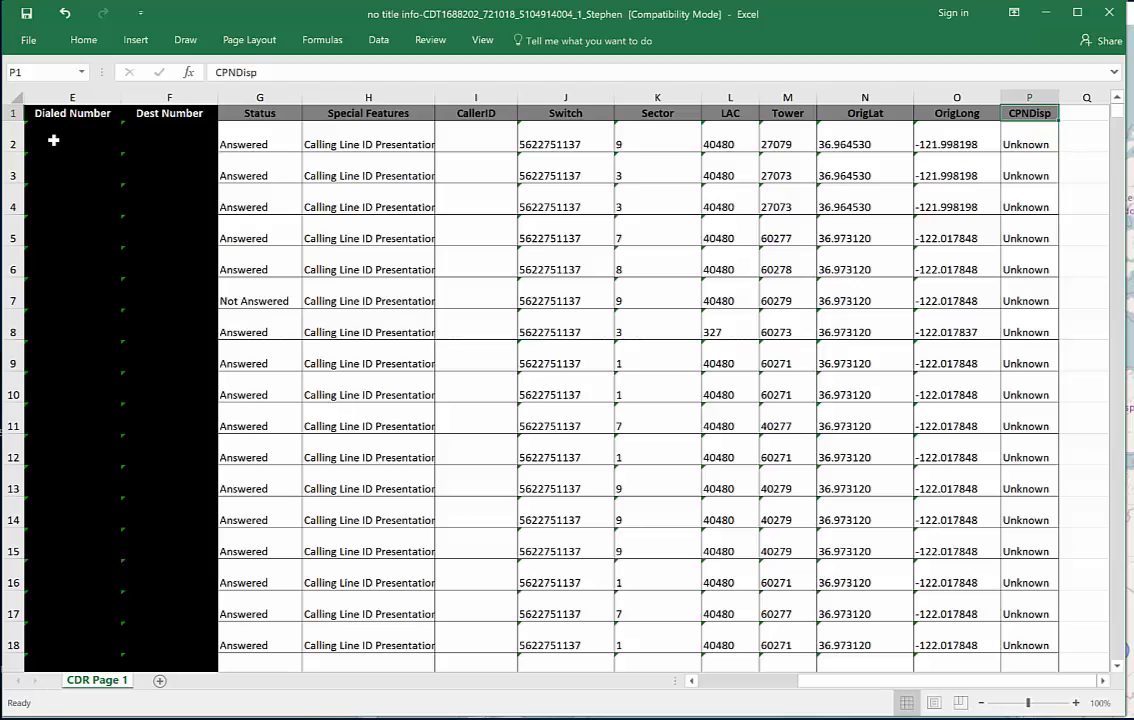
{"action": "key", "text": "Down"}
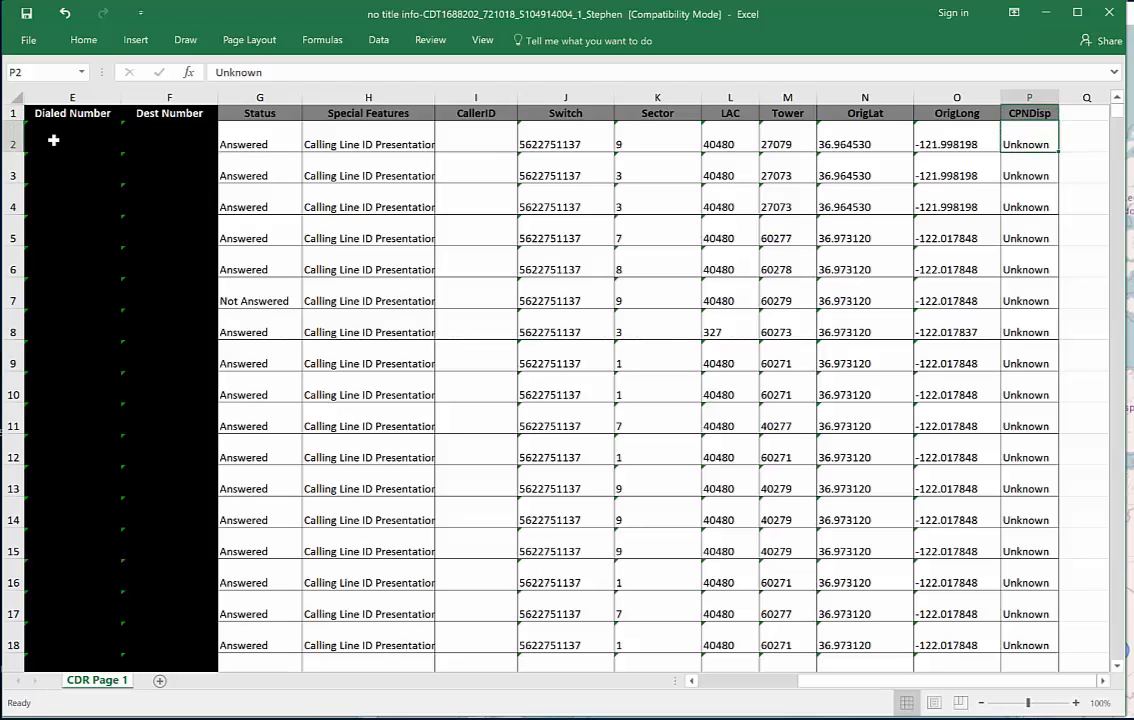
Step: Go back across the first call record from CPNDisp to Date, examining its time, duration and direction
{"action": "key", "text": "Left"}
{"action": "key", "text": "Left"}
{"action": "key", "text": "Left"}
{"action": "key", "text": "Left"}
{"action": "key", "text": "Left"}
{"action": "key", "text": "Left"}
{"action": "key", "text": "Left"}
{"action": "key", "text": "Left"}
{"action": "key", "text": "Left"}
{"action": "key", "text": "Left"}
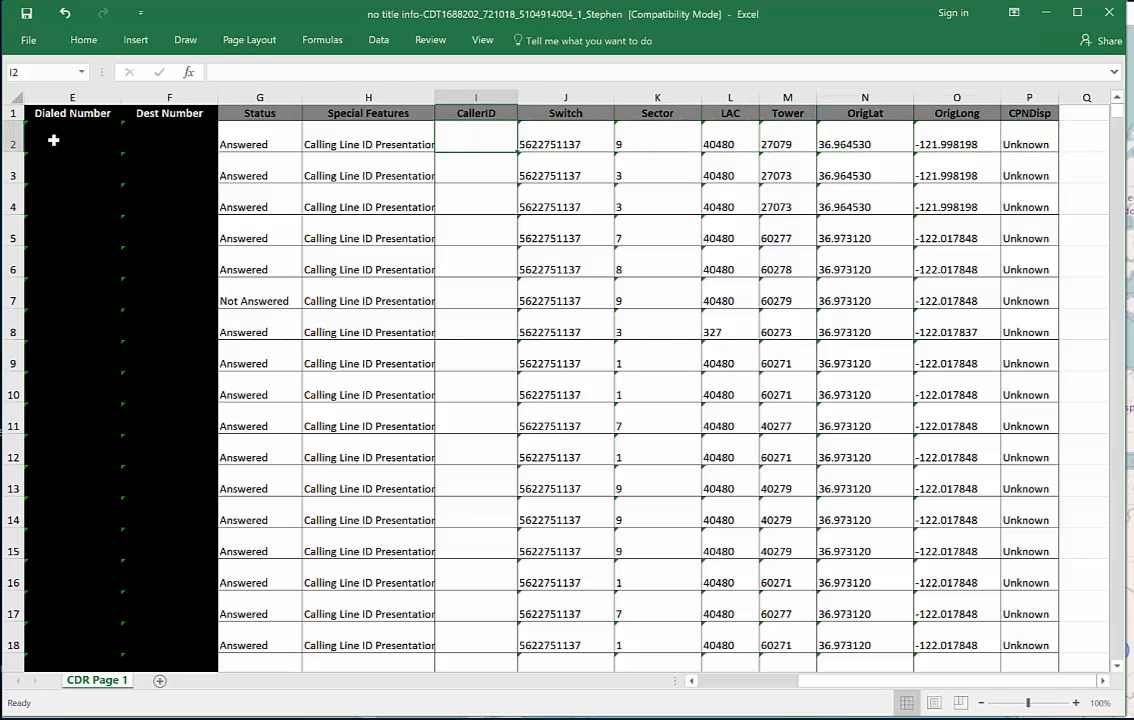
{"action": "key", "text": "Left"}
{"action": "key", "text": "Left"}
{"action": "key", "text": "Left"}
{"action": "key", "text": "Left"}
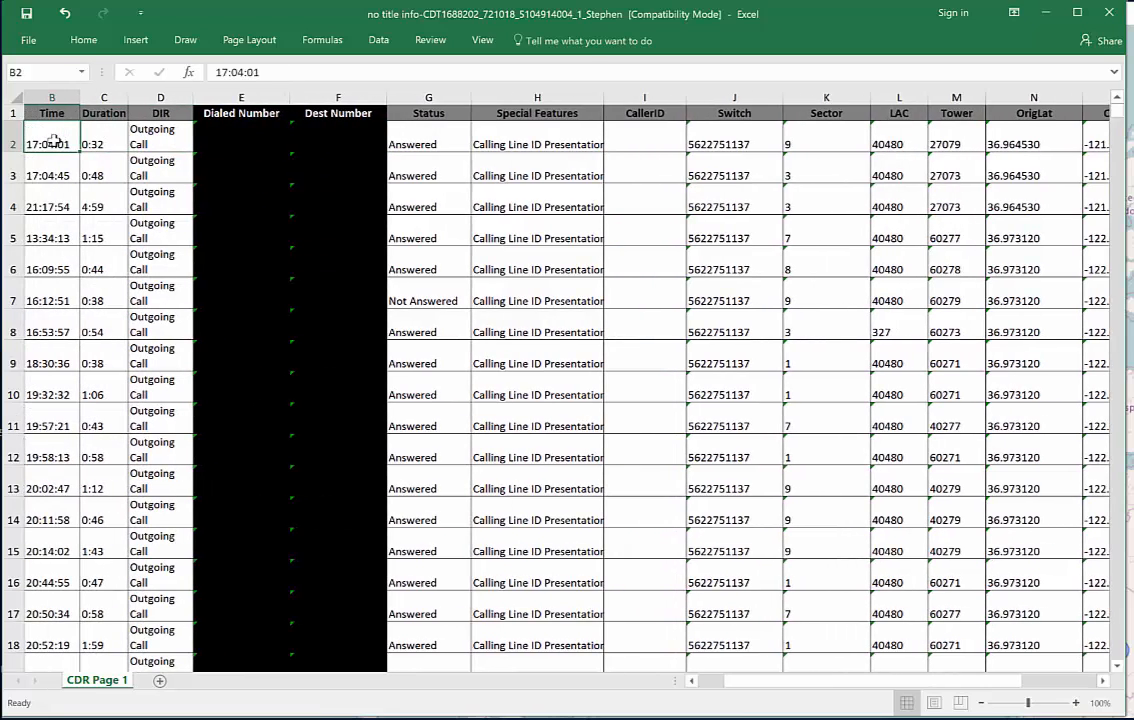
{"action": "key", "text": "Right"}
{"action": "key", "text": "Right"}
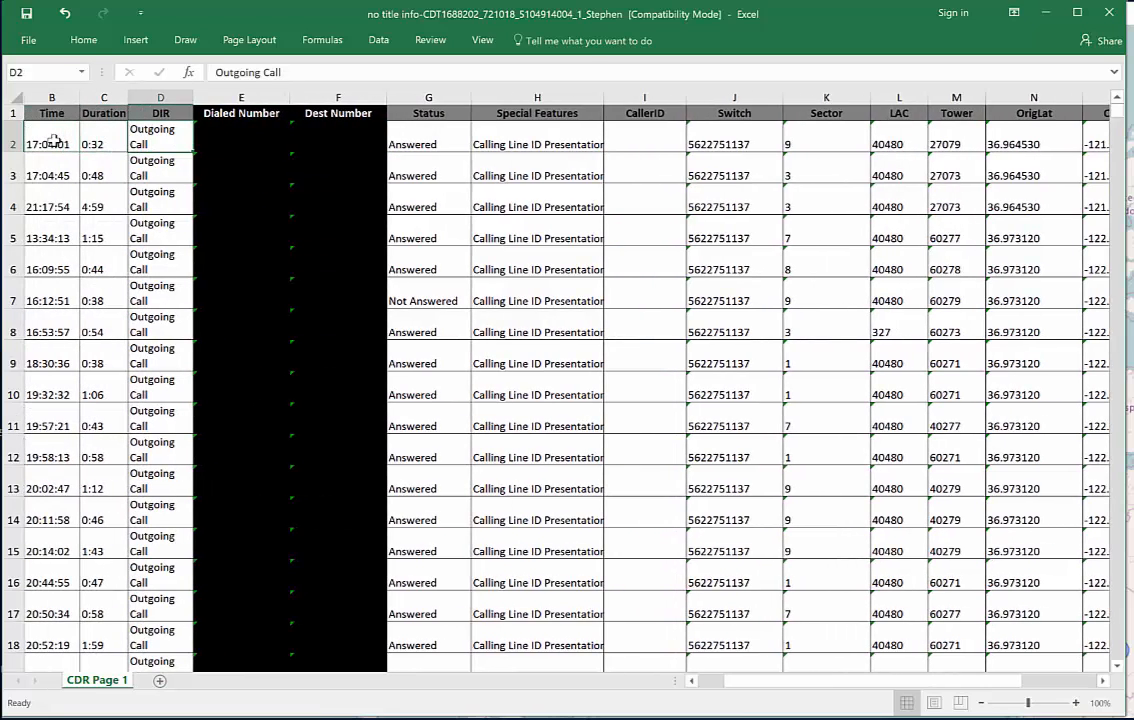
{"action": "key", "text": "Left"}
{"action": "key", "text": "Left"}
{"action": "key", "text": "Left"}
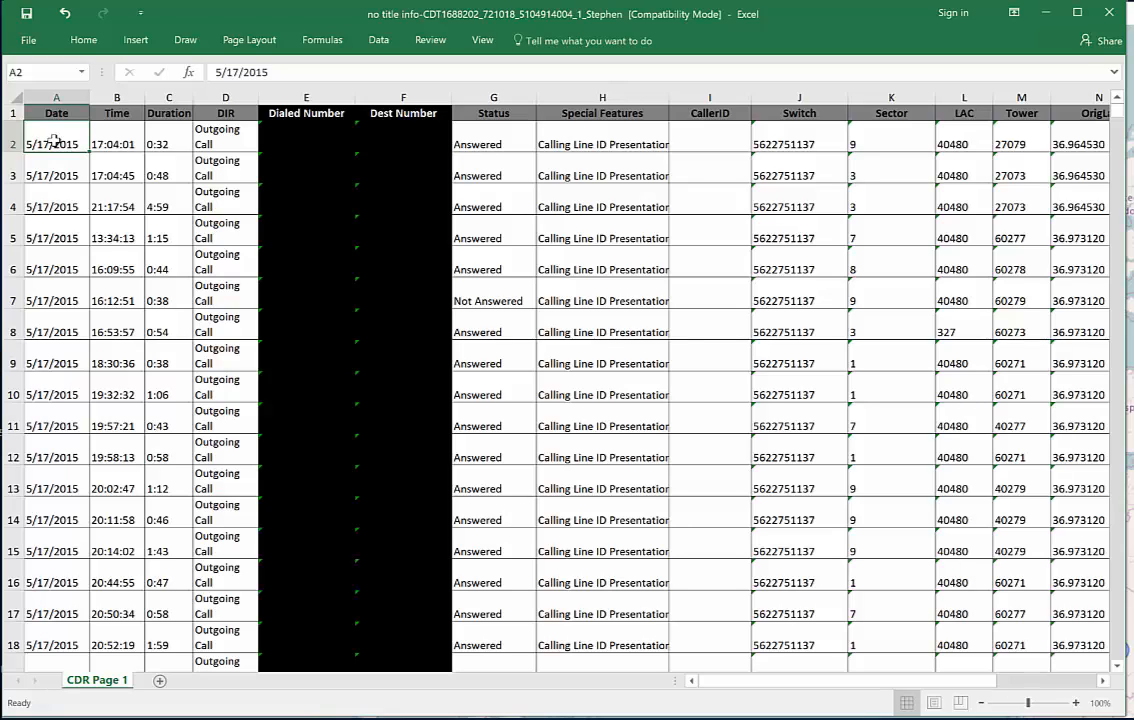
Step: Read the first call record in row 2 across all columns, from Date to CPNDisp
{"action": "key", "text": "Right"}
{"action": "key", "text": "Right"}
{"action": "key", "text": "Right"}
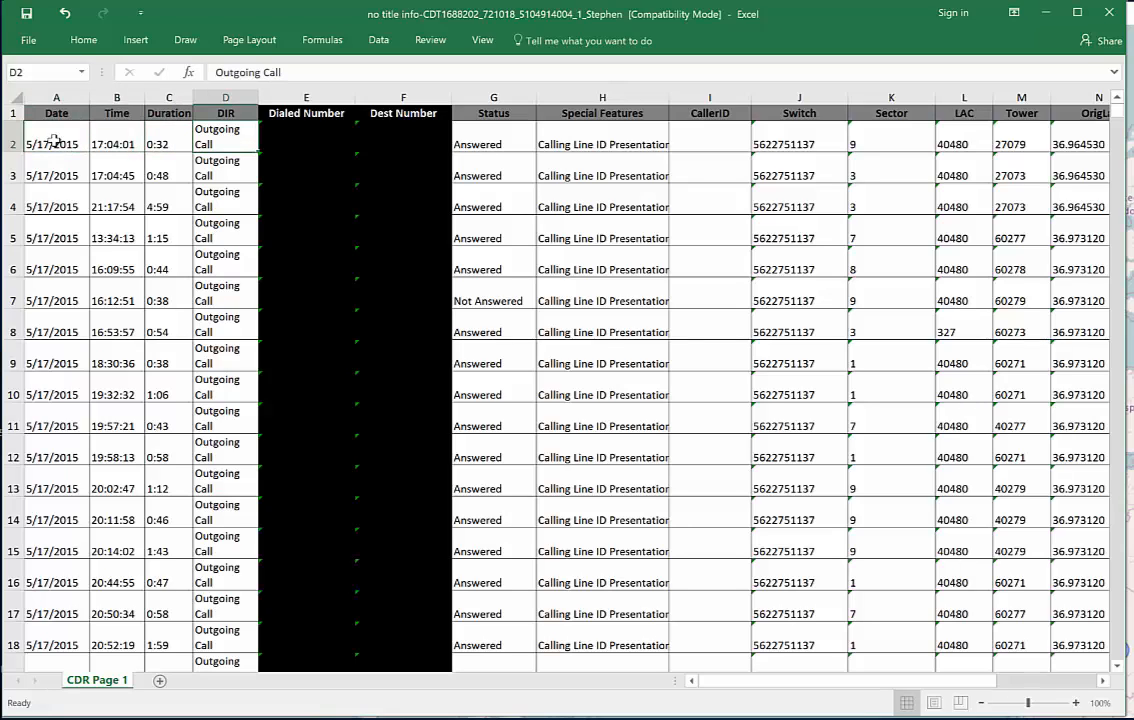
{"action": "key", "text": "Right"}
{"action": "key", "text": "Right"}
{"action": "key", "text": "Right"}
{"action": "key", "text": "Right"}
{"action": "key", "text": "Right"}
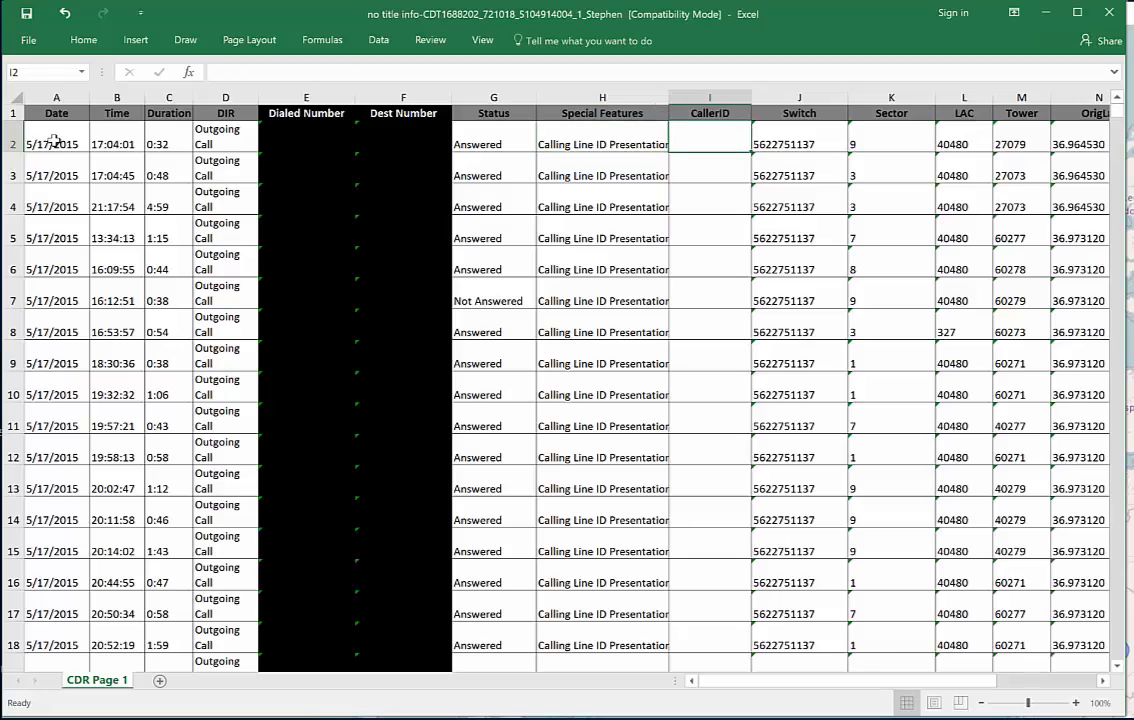
{"action": "key", "text": "Right"}
{"action": "key", "text": "Right"}
{"action": "key", "text": "Right"}
{"action": "key", "text": "Right"}
{"action": "key", "text": "Right"}
{"action": "key", "text": "Right"}
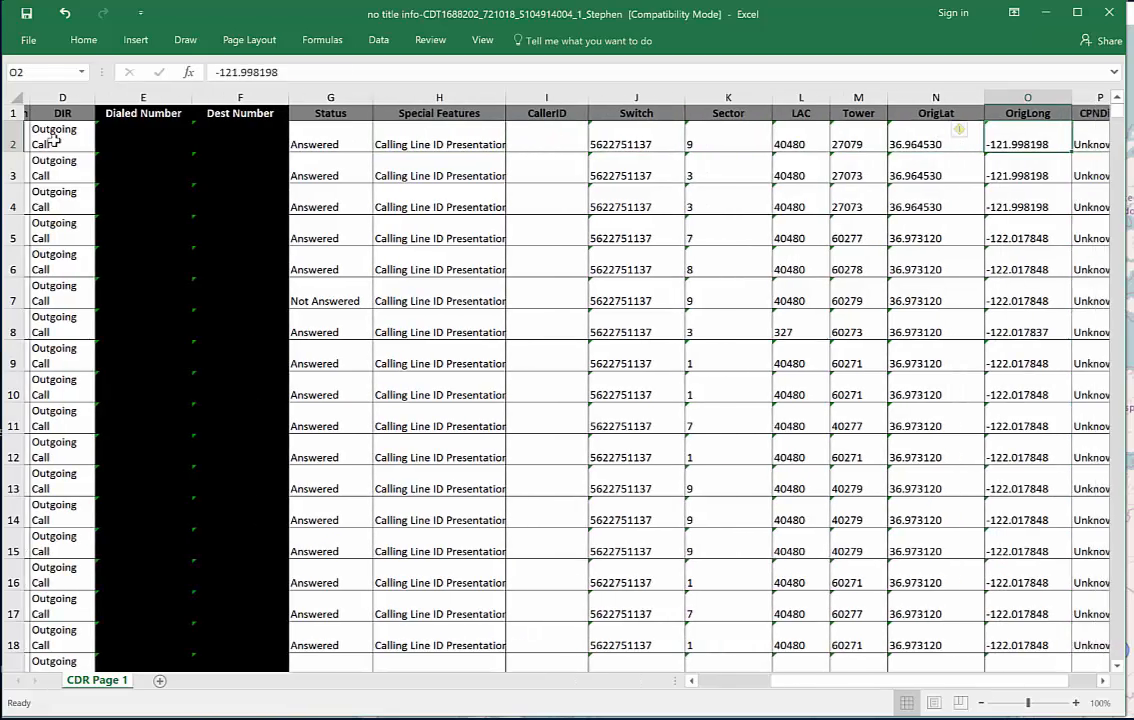
{"action": "key", "text": "Right"}
{"action": "key", "text": "Right"}
Step: Examine the LAC, Tower, OrigLat and OrigLong values of the first call record
{"action": "key", "text": "Left"}
{"action": "key", "text": "Left"}
{"action": "key", "text": "Left"}
{"action": "key", "text": "Left"}
{"action": "key", "text": "Left"}
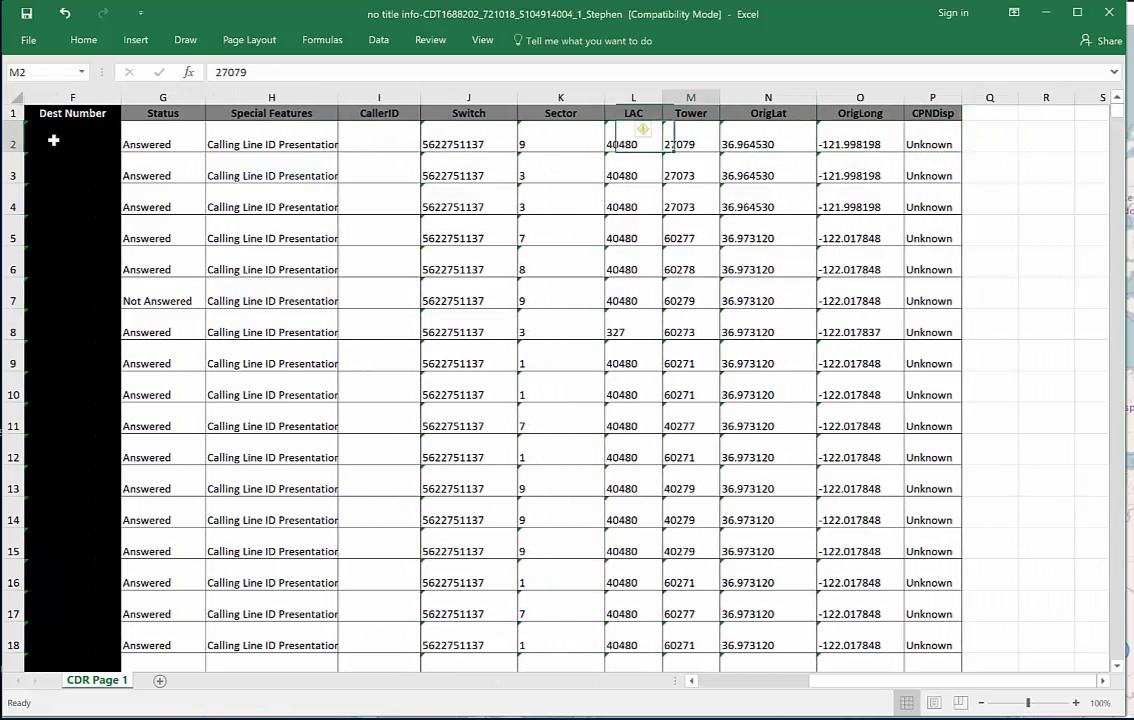
{"action": "key", "text": "Right"}
{"action": "key", "text": "Right"}
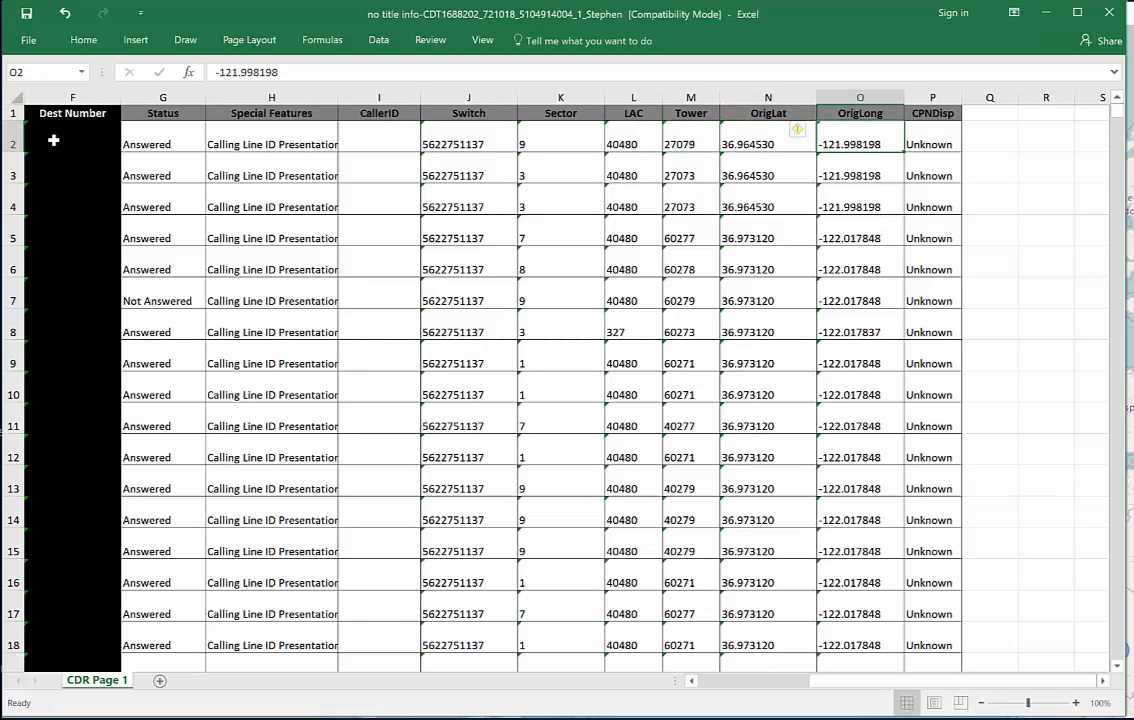
{"action": "key", "text": "Left"}
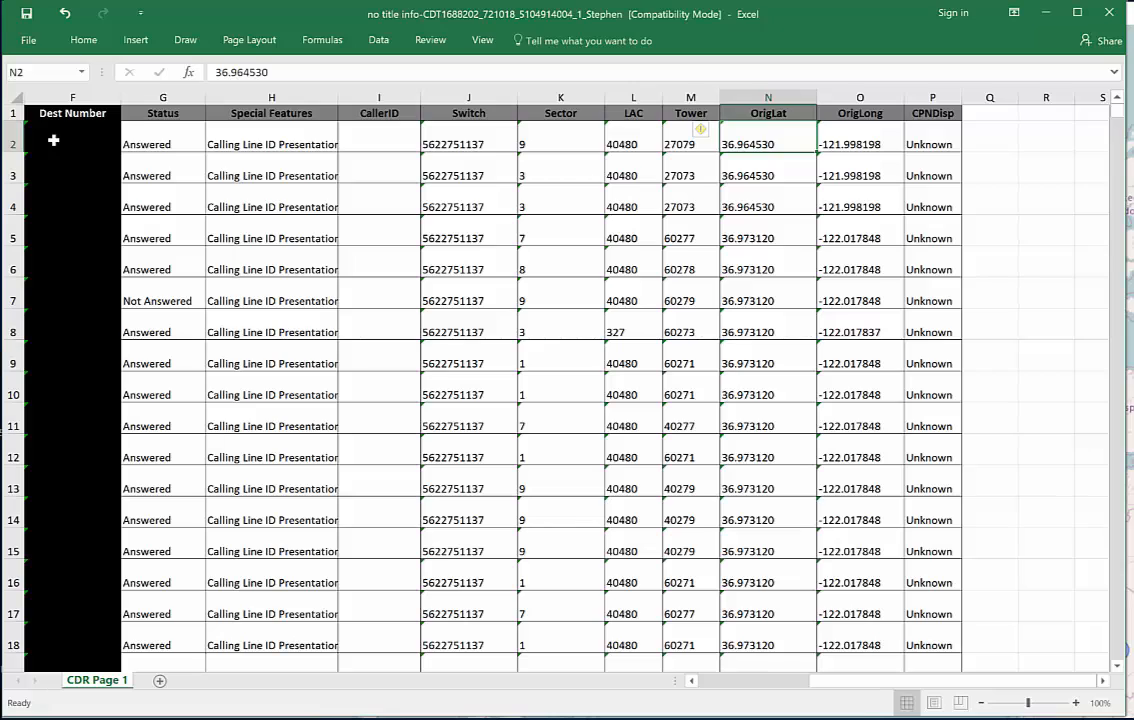
{"action": "key", "text": "Left"}
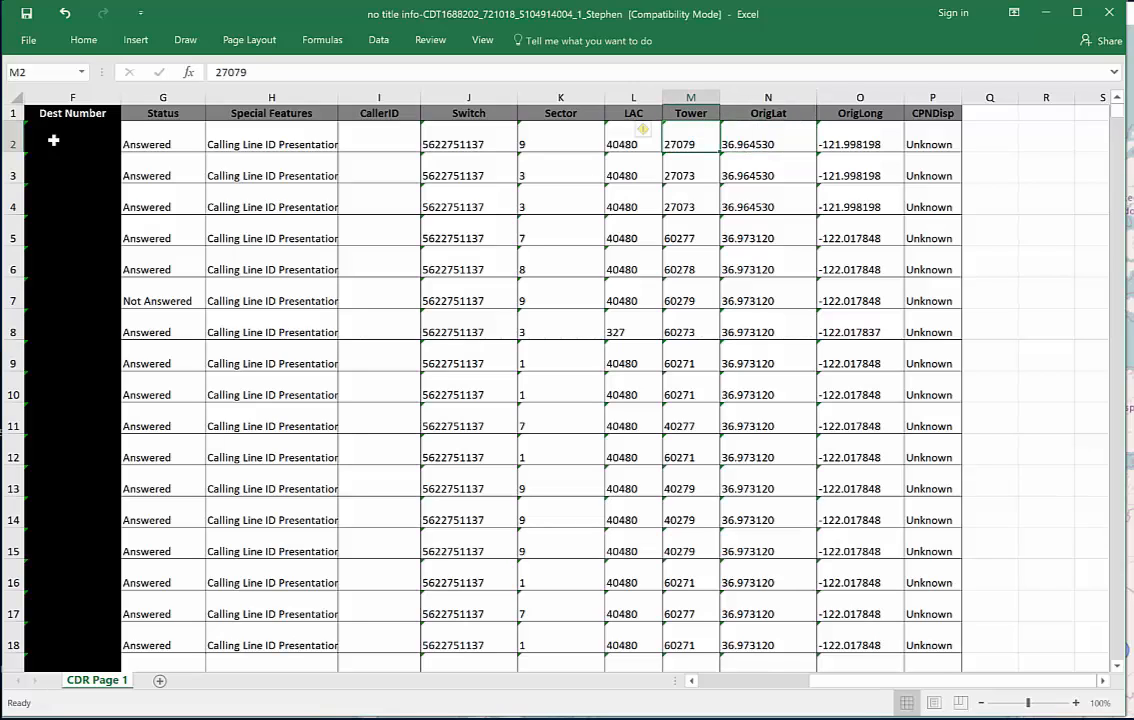
{"action": "key", "text": "Right"}
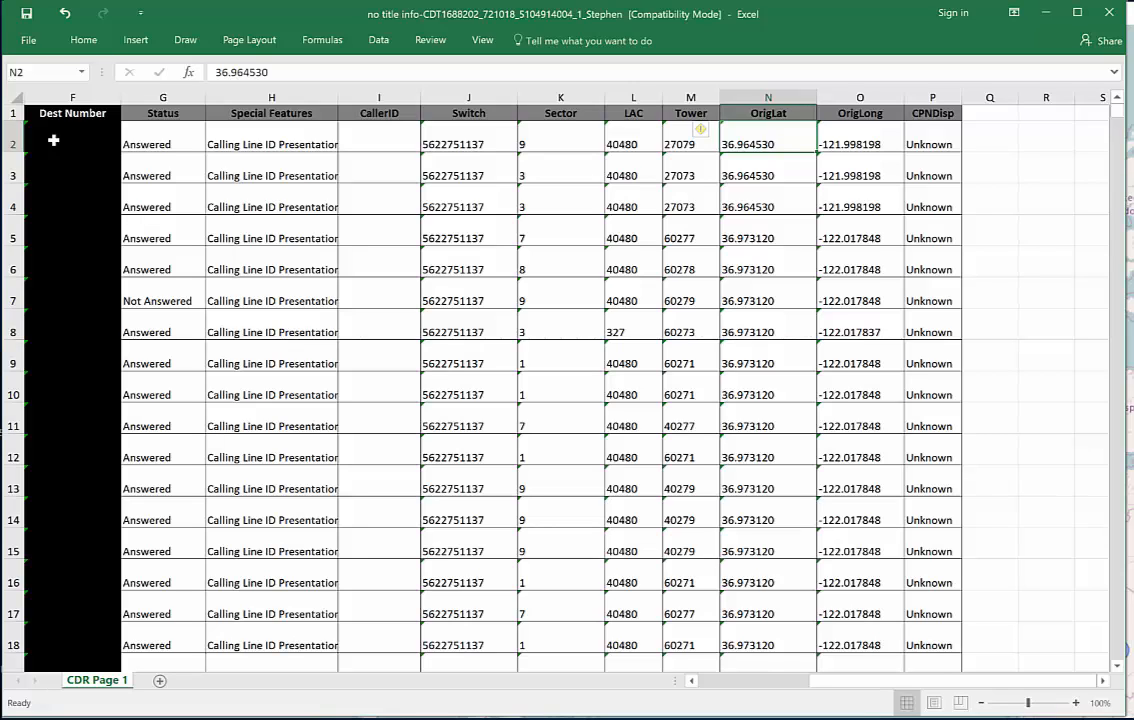
{"action": "key", "text": "Right"}
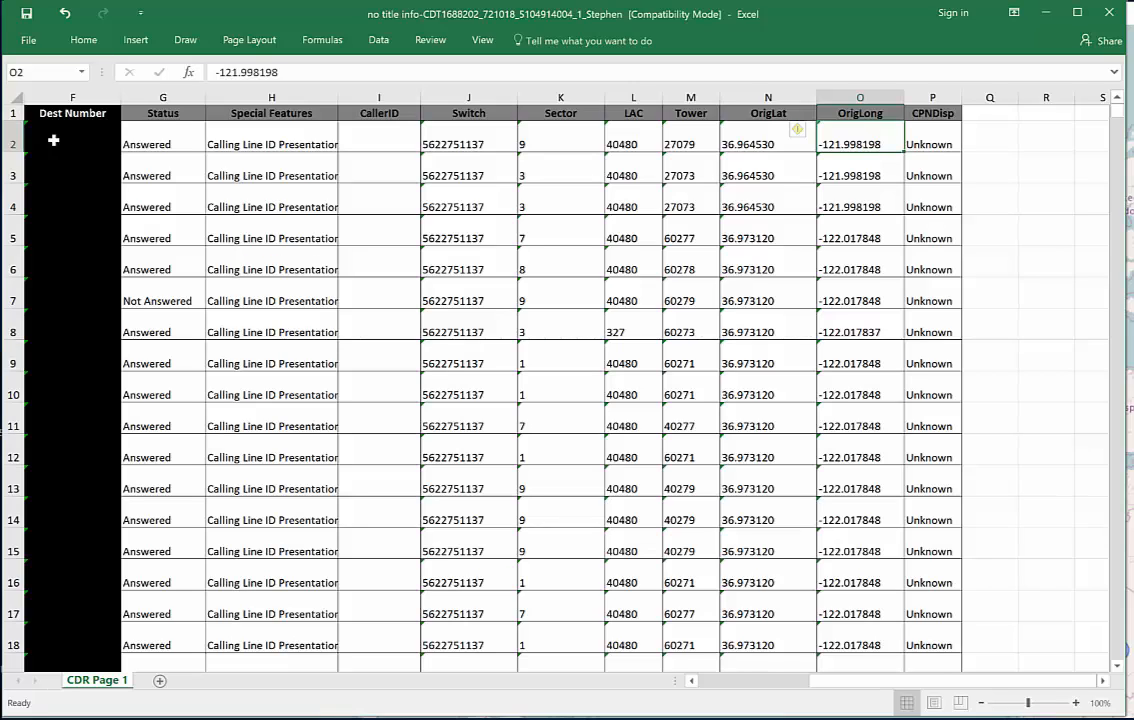
{"action": "key", "text": "Left"}
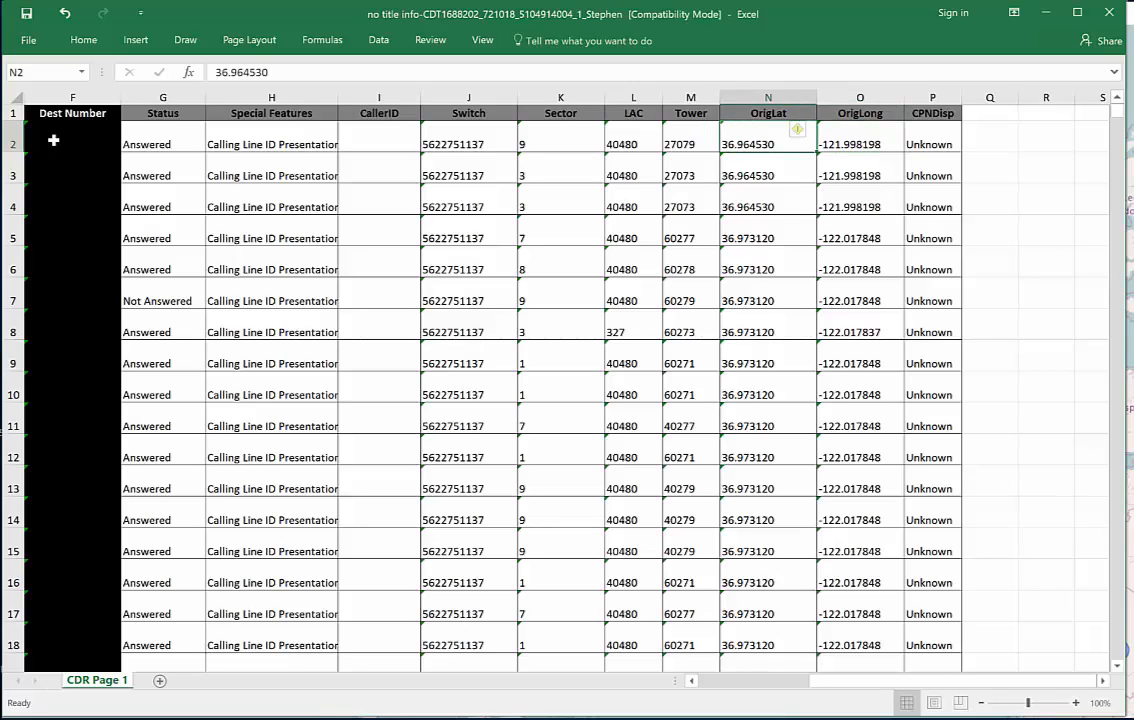
{"action": "key", "text": "Right"}
{"action": "key", "text": "Left"}
{"action": "key", "text": "Left"}
{"action": "key", "text": "Left"}
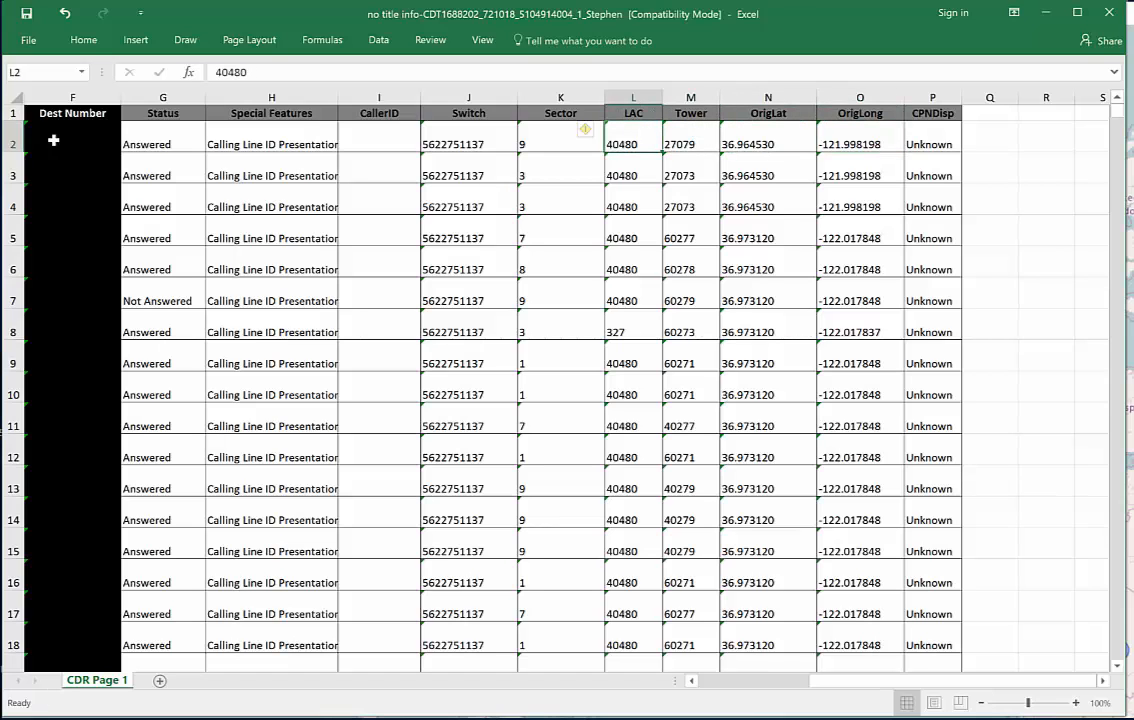
Step: Return to the first record's Time value and examine its fields across to Special Features
{"action": "key", "text": "Left"}
{"action": "key", "text": "Left"}
{"action": "key", "text": "Left"}
{"action": "key", "text": "Left"}
{"action": "key", "text": "Left"}
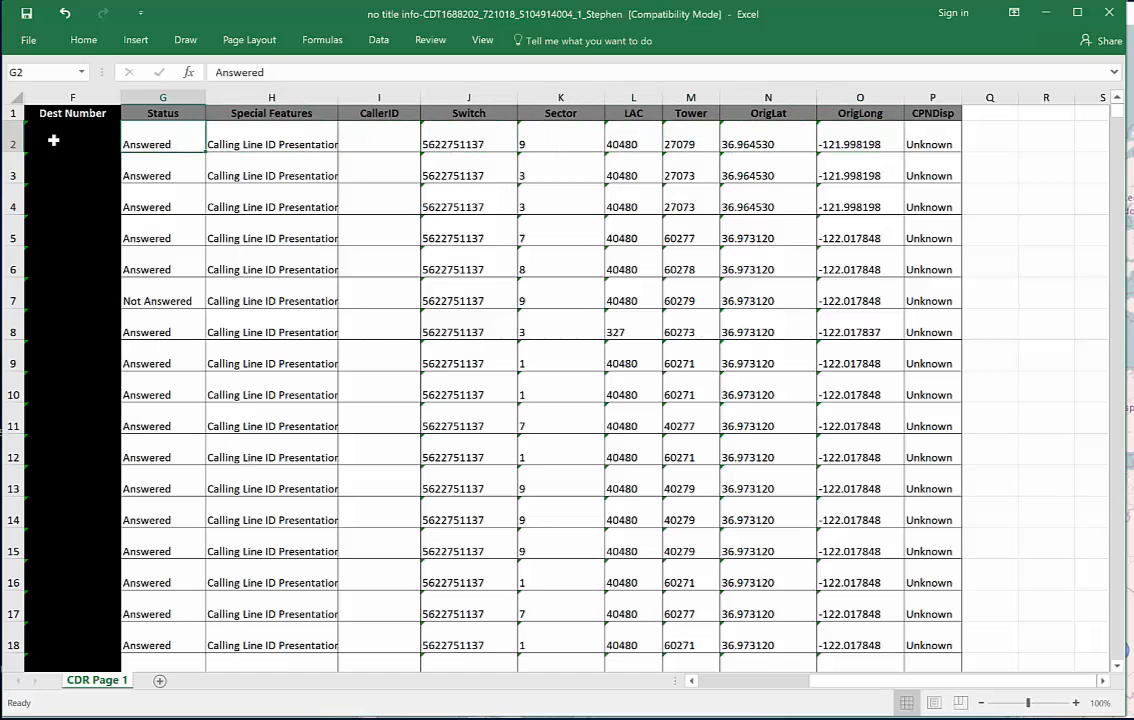
{"action": "key", "text": "Left"}
{"action": "key", "text": "Left"}
{"action": "key", "text": "Left"}
{"action": "key", "text": "Left"}
{"action": "key", "text": "Left"}
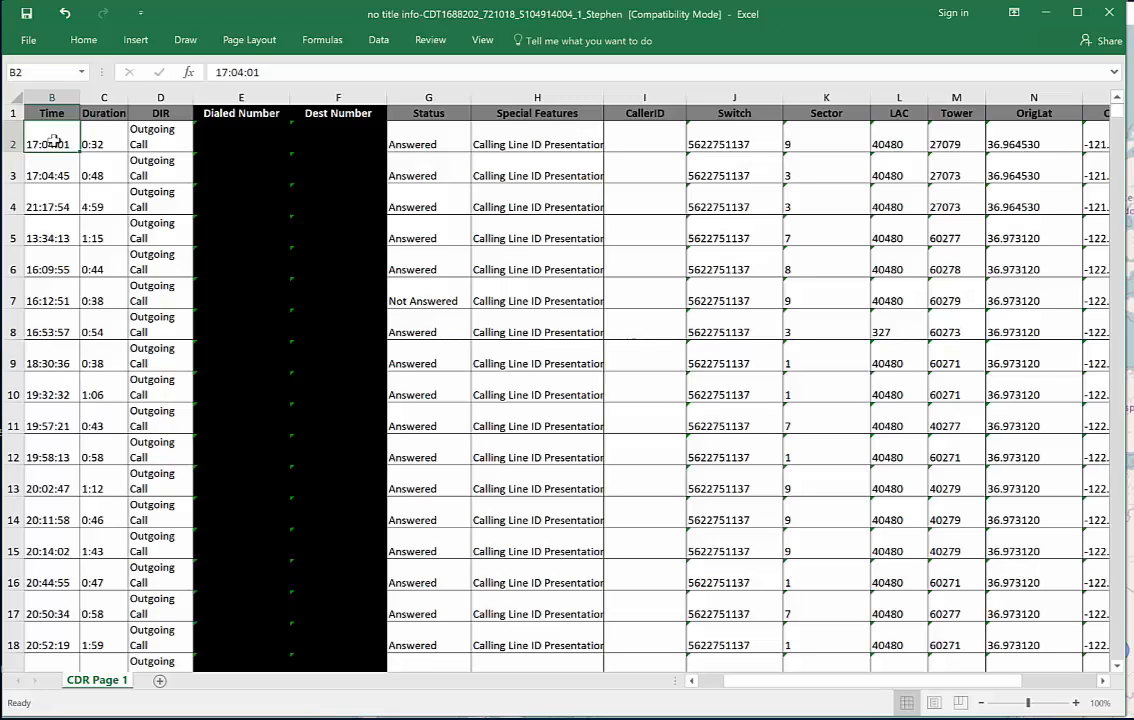
{"action": "key", "text": "Right"}
{"action": "key", "text": "Right"}
{"action": "key", "text": "Right"}
{"action": "key", "text": "Right"}
{"action": "key", "text": "Right"}
{"action": "key", "text": "Right"}
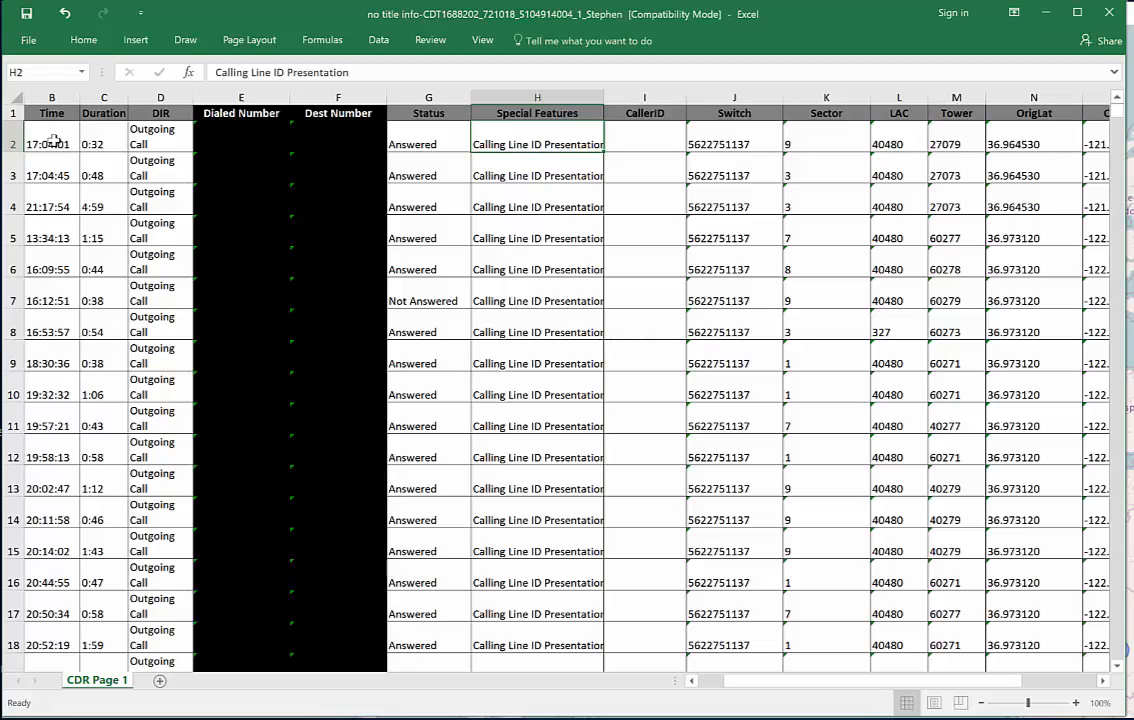
Step: Browse down the Special Features column through the call records to row 101
{"action": "key", "text": "Down"}
{"action": "key", "text": "Down"}
{"action": "key", "text": "Down"}
{"action": "key", "text": "Down"}
{"action": "key", "text": "Down"}
{"action": "key", "text": "Down"}
{"action": "key", "text": "Down"}
{"action": "key", "text": "Down"}
{"action": "key", "text": "Down"}
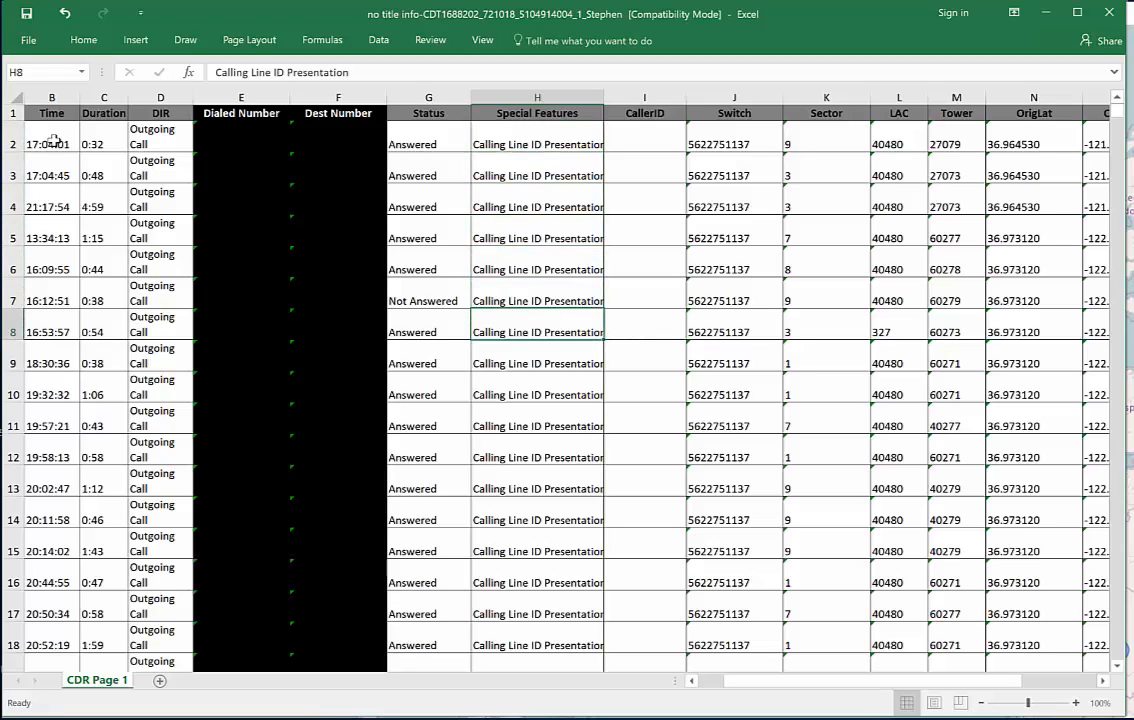
{"action": "key", "text": "Down"}
{"action": "key", "text": "Down"}
{"action": "key", "text": "Down"}
{"action": "key", "text": "Down"}
{"action": "key", "text": "Down"}
{"action": "key", "text": "Down"}
{"action": "key", "text": "Down"}
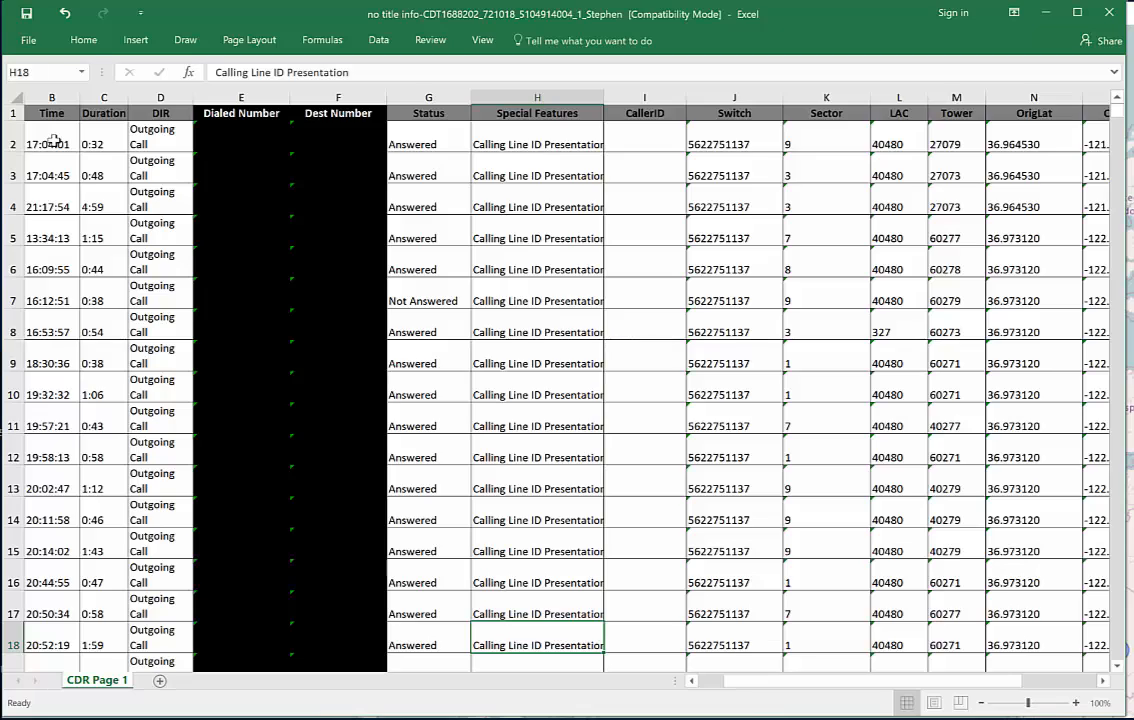
{"action": "key", "text": "Down"}
{"action": "key", "text": "Down"}
{"action": "key", "text": "Down"}
{"action": "key", "text": "Down"}
{"action": "key", "text": "Down"}
{"action": "key", "text": "Down"}
{"action": "key", "text": "Down"}
{"action": "key", "text": "Down"}
{"action": "key", "text": "Down"}
{"action": "key", "text": "Down"}
{"action": "key", "text": "Down"}
{"action": "key", "text": "Down"}
{"action": "key", "text": "Down"}
{"action": "key", "text": "Down"}
{"action": "key", "text": "Down"}
{"action": "key", "text": "Down"}
{"action": "key", "text": "Down"}
{"action": "key", "text": "Down"}
{"action": "key", "text": "Down"}
{"action": "key", "text": "Down"}
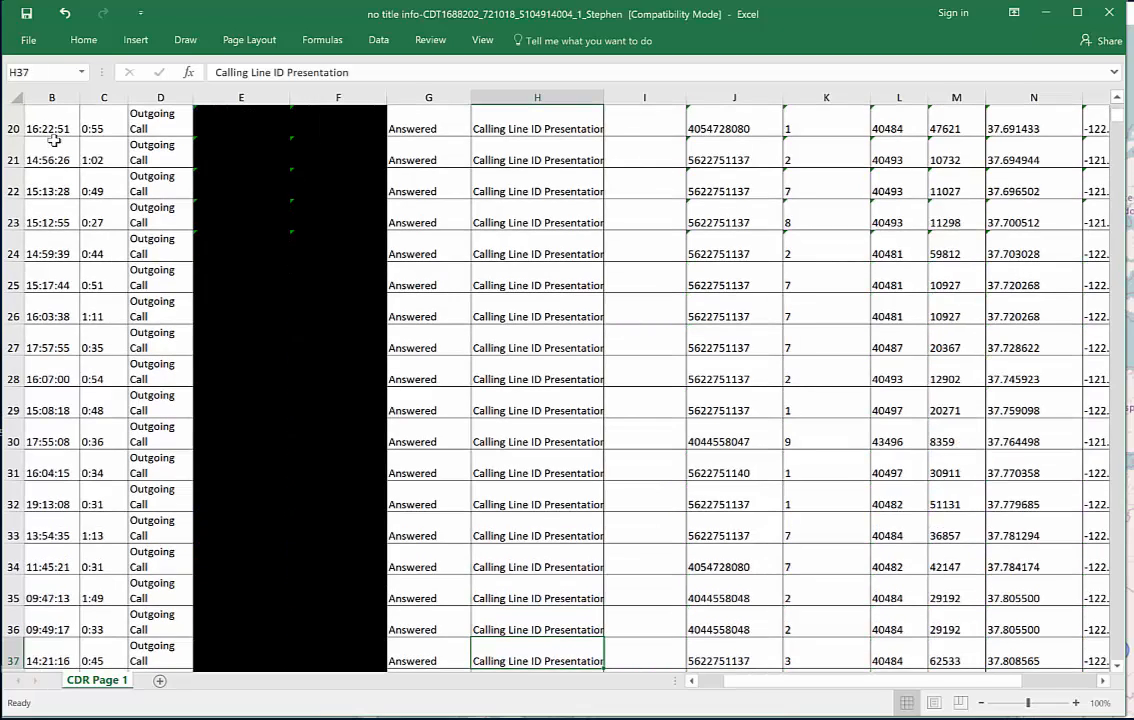
{"action": "key", "text": "Down"}
{"action": "key", "text": "Down"}
{"action": "key", "text": "Down"}
{"action": "key", "text": "Down"}
{"action": "key", "text": "Down"}
{"action": "key", "text": "Down"}
{"action": "key", "text": "Down"}
{"action": "key", "text": "Down"}
{"action": "key", "text": "Down"}
{"action": "key", "text": "Down"}
{"action": "key", "text": "Down"}
{"action": "key", "text": "Down"}
{"action": "key", "text": "Down"}
{"action": "key", "text": "Down"}
{"action": "key", "text": "Down"}
{"action": "key", "text": "Down"}
{"action": "key", "text": "Down"}
{"action": "key", "text": "Down"}
{"action": "key", "text": "Down"}
{"action": "key", "text": "Down"}
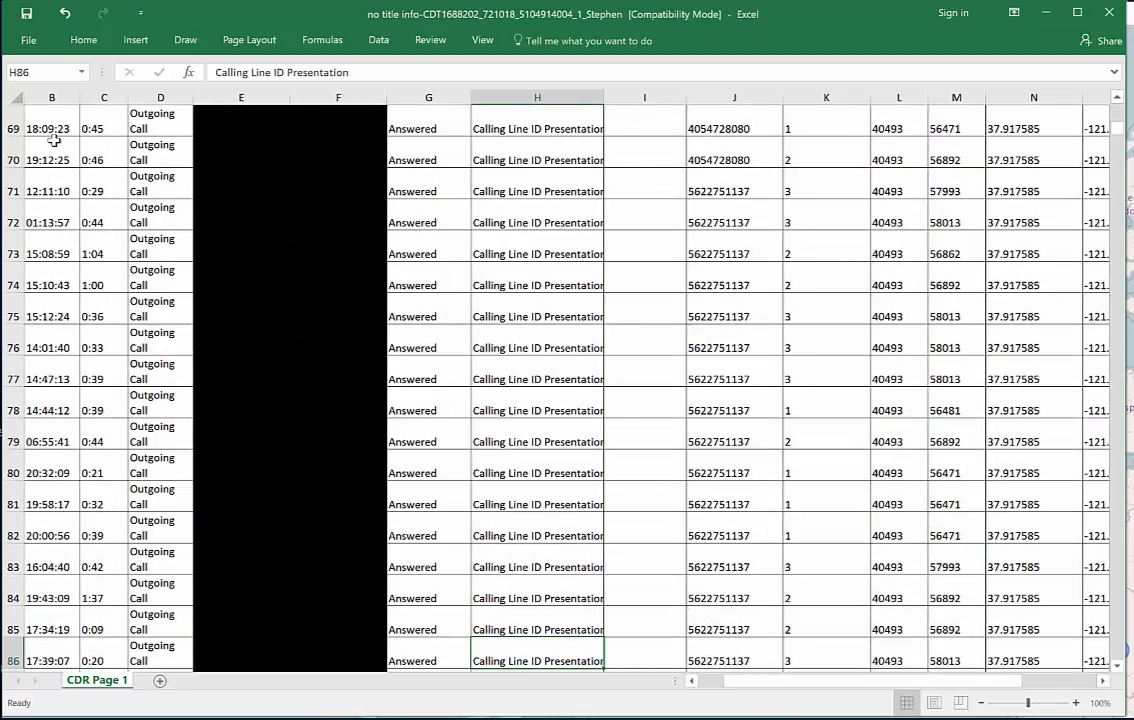
{"action": "key", "text": "Down"}
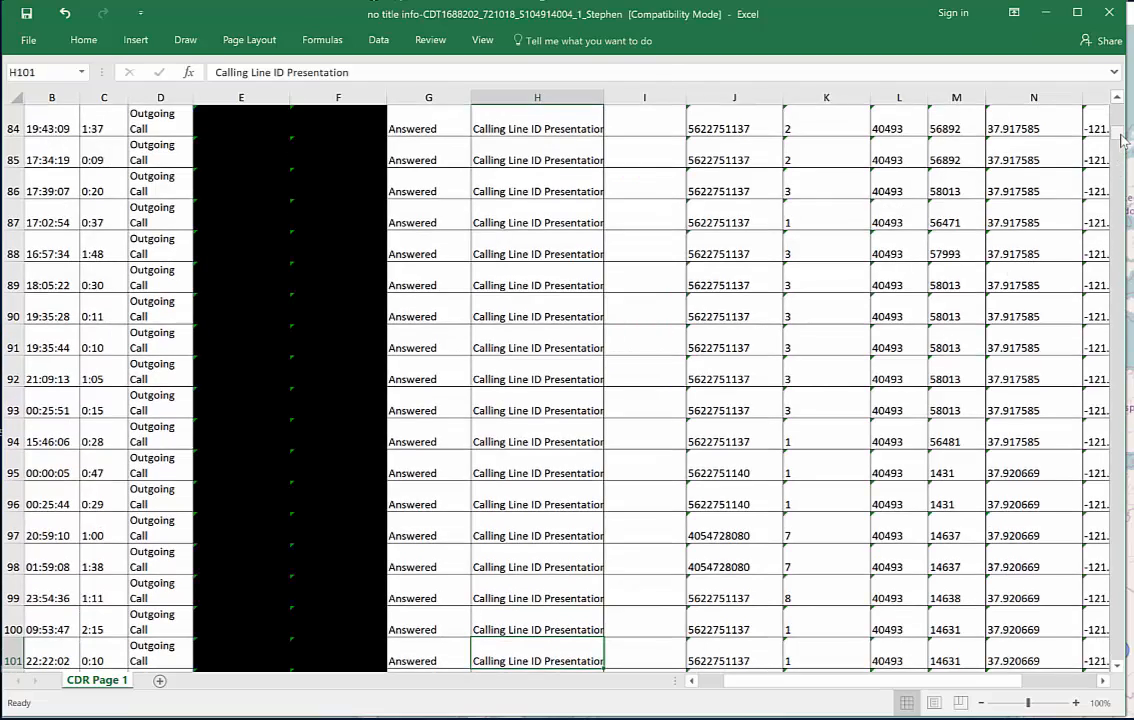
Step: Look at the last call record at the end of the sheet and return to the first record's Time value
{"action": "left_click_drag", "start_coordinate": [1122, 141], "coordinate": [1124, 658]}
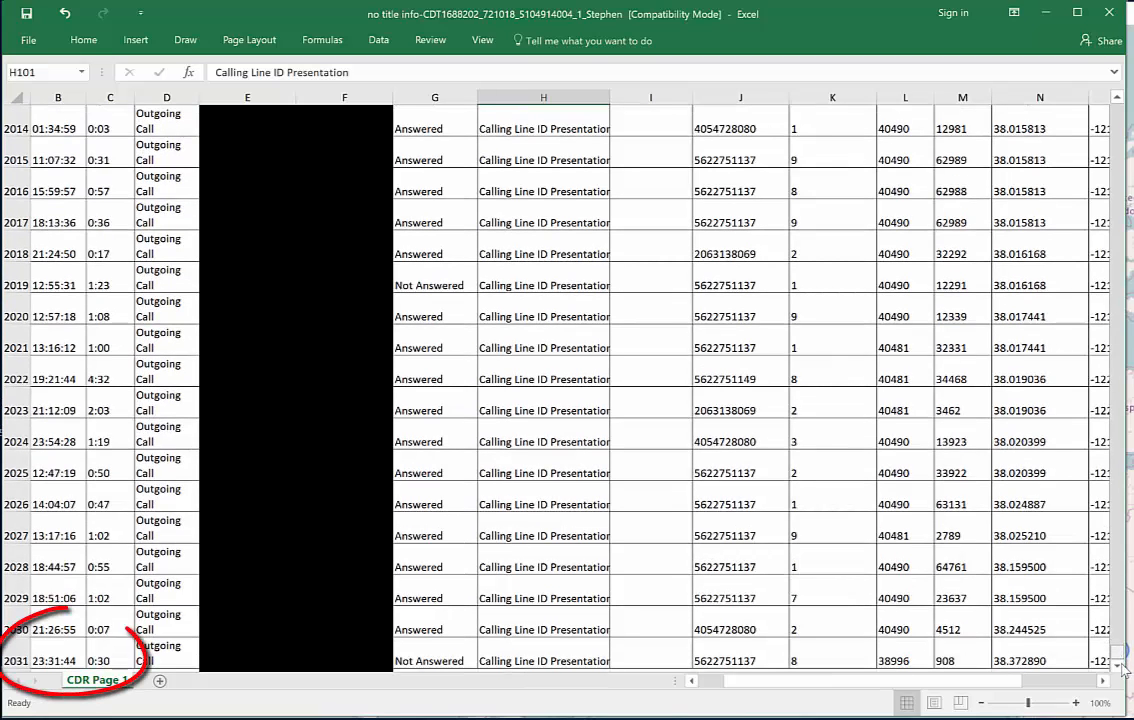
{"action": "left_click_drag", "start_coordinate": [1122, 668], "coordinate": [1122, 100]}
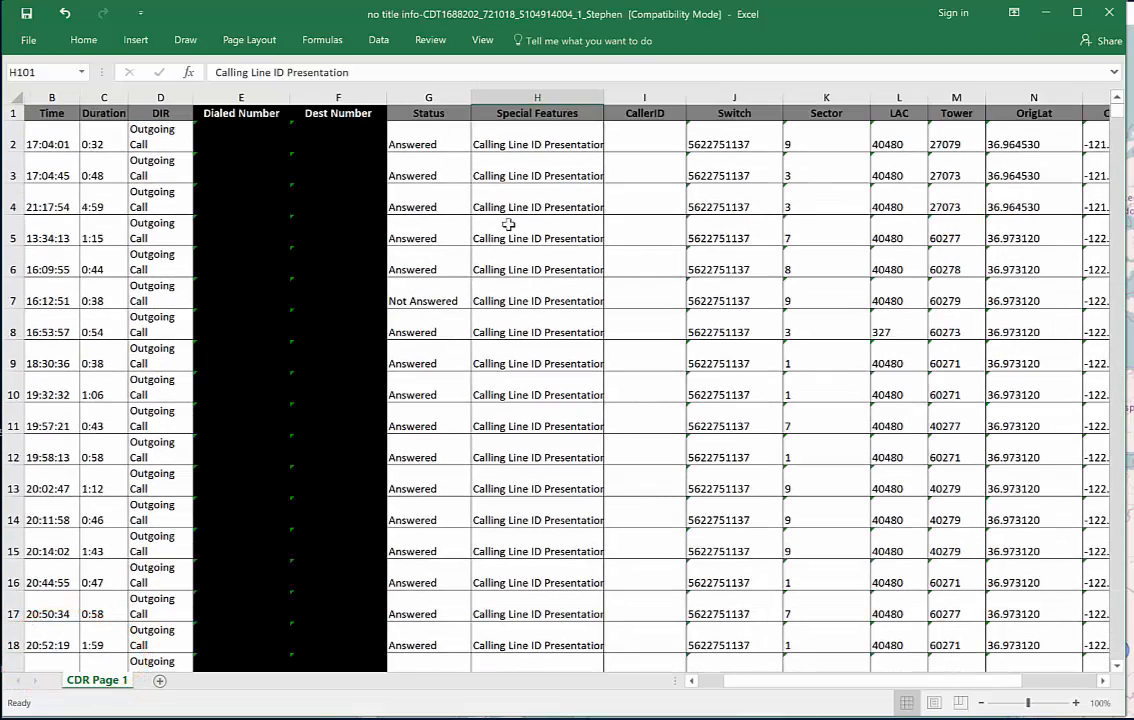
{"action": "left_click", "coordinate": [49, 140]}
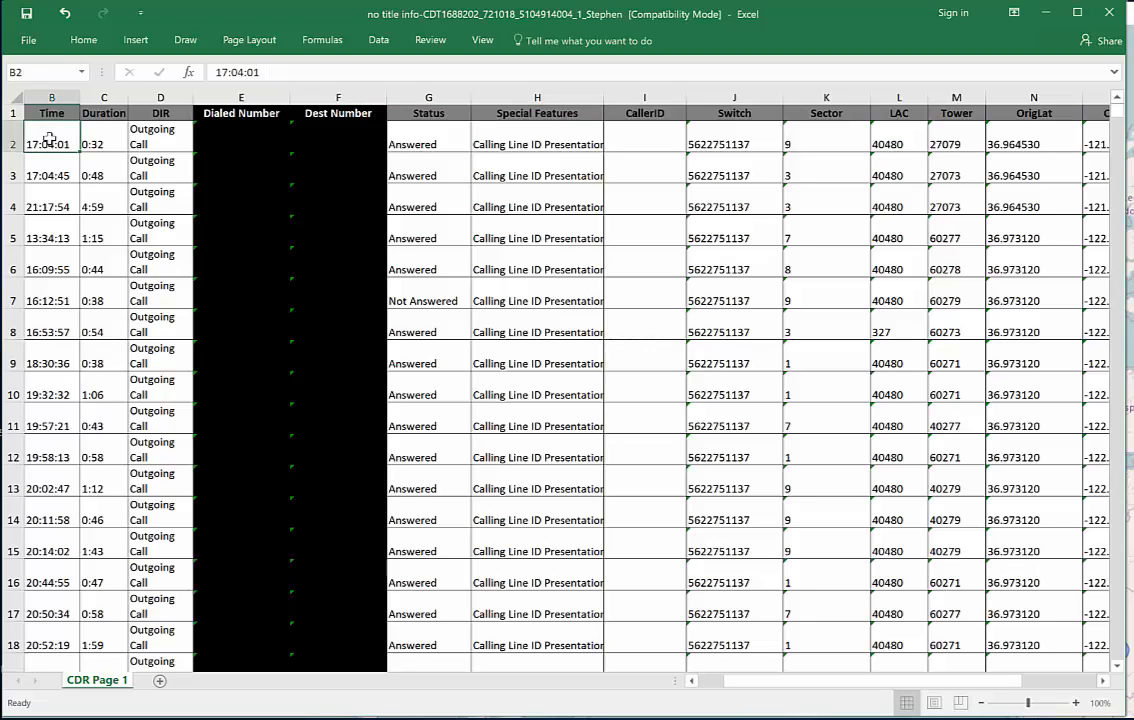
Step: Read the first call record's fields from Duration across to CPNDisp
{"action": "key", "text": "Right"}
{"action": "key", "text": "Right"}
{"action": "key", "text": "Right"}
{"action": "key", "text": "Right"}
{"action": "key", "text": "Right"}
{"action": "key", "text": "Right"}
{"action": "key", "text": "Right"}
{"action": "key", "text": "Right"}
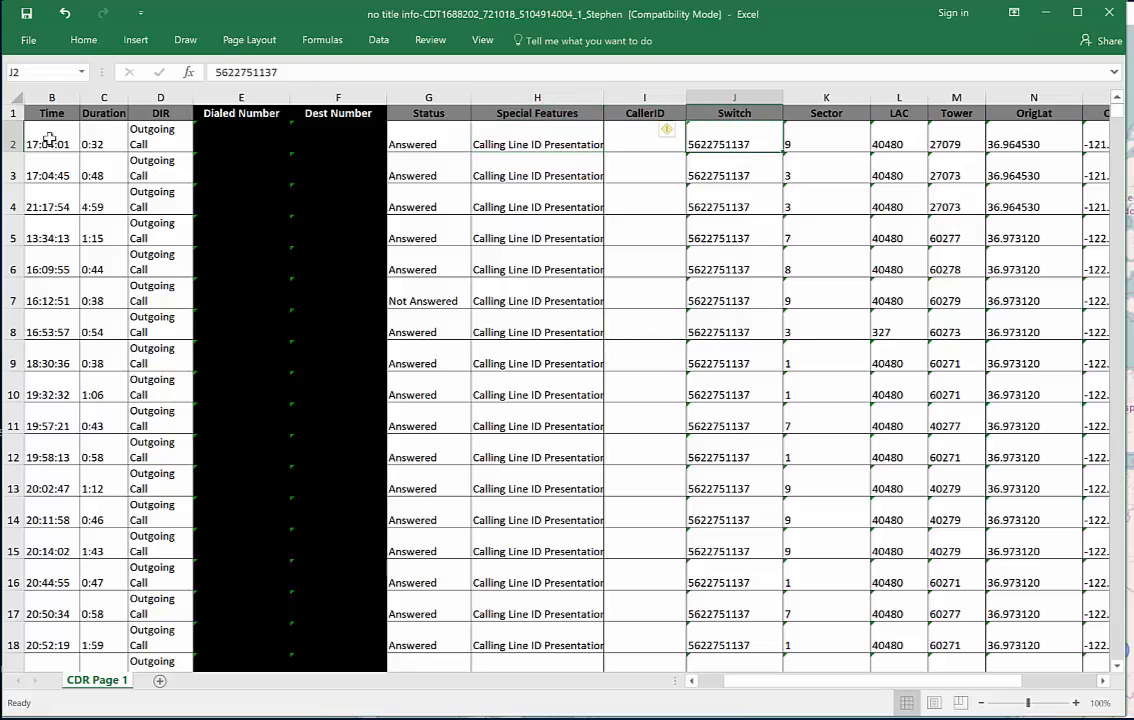
{"action": "key", "text": "Right"}
{"action": "key", "text": "Right"}
{"action": "key", "text": "Right"}
{"action": "key", "text": "Right"}
{"action": "key", "text": "Right"}
{"action": "key", "text": "Right"}
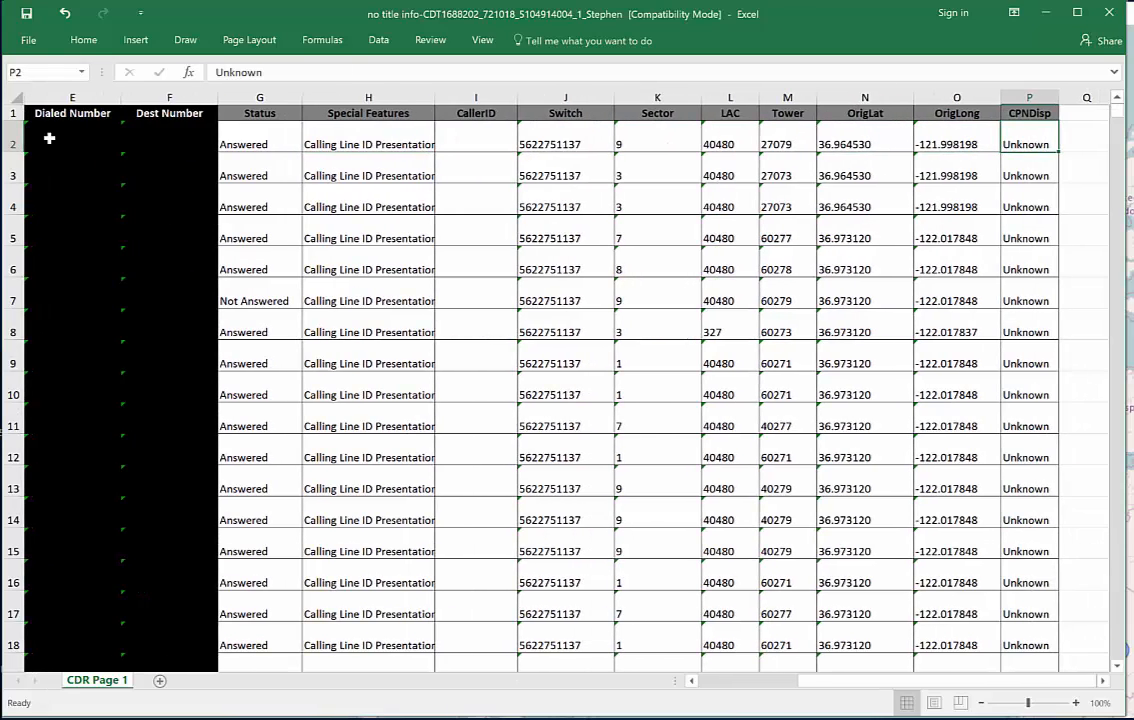
Step: Examine the first record's Tower value alongside its OrigLat and OrigLong coordinates
{"action": "key", "text": "Left"}
{"action": "key", "text": "Left"}
{"action": "key", "text": "Right"}
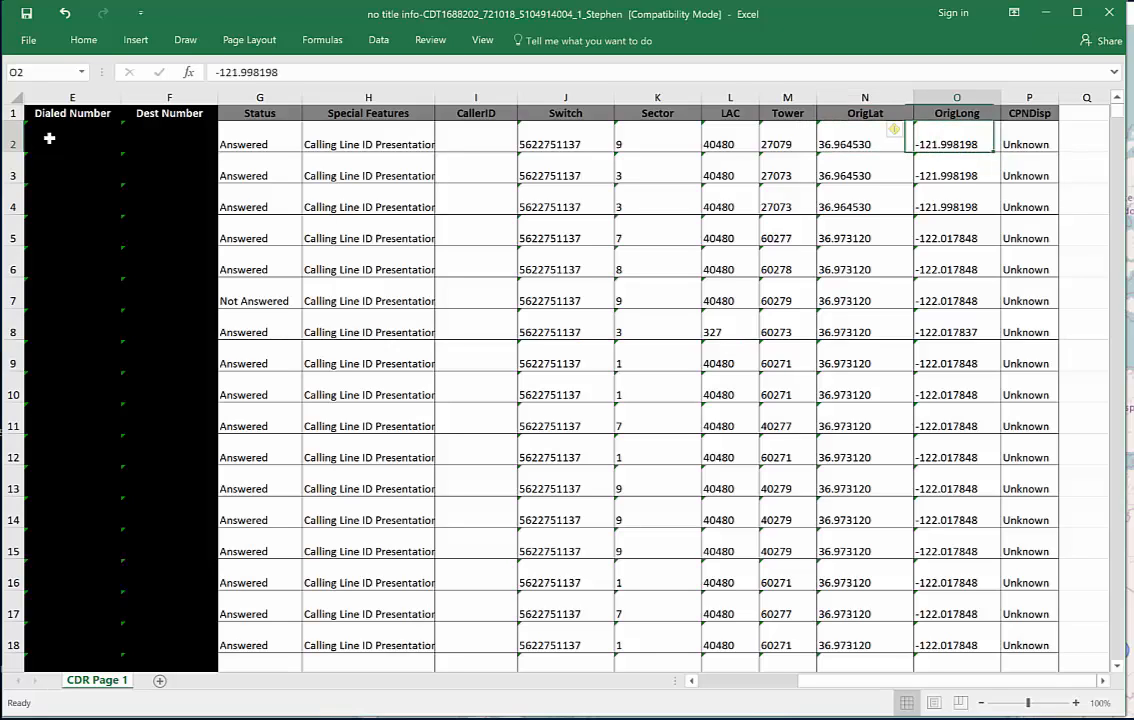
{"action": "key", "text": "Left"}
{"action": "key", "text": "Left"}
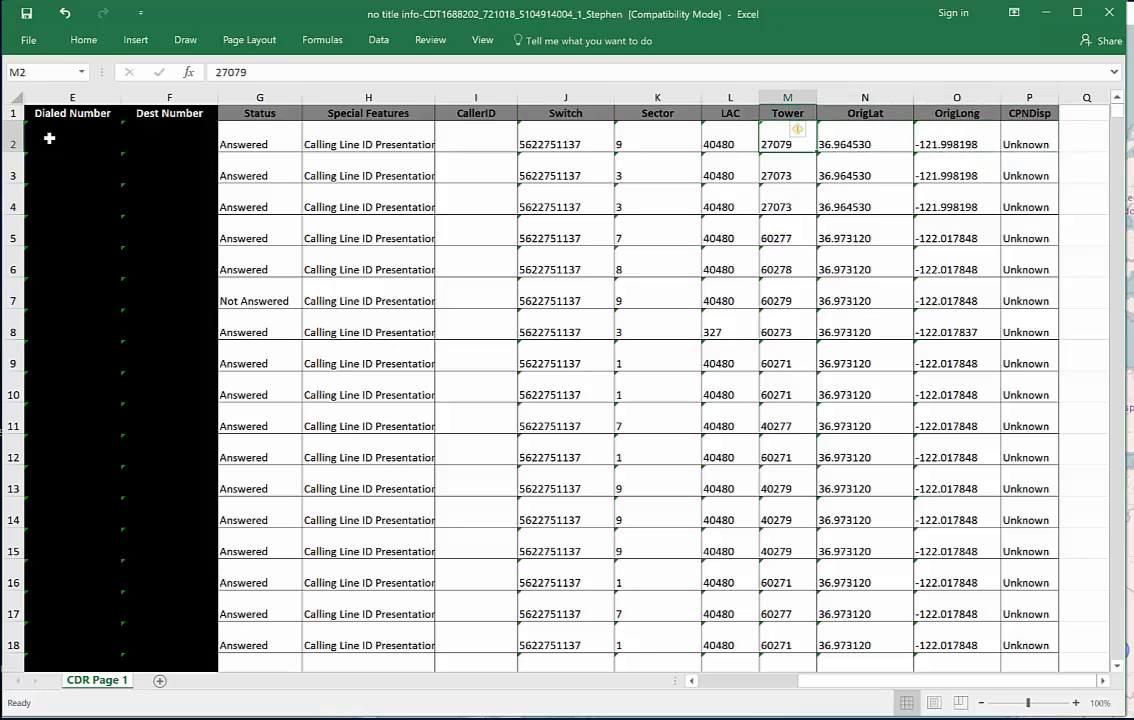
{"action": "key", "text": "Right"}
{"action": "key", "text": "Right"}
{"action": "key", "text": "Left"}
{"action": "key", "text": "Left"}
{"action": "key", "text": "Left"}
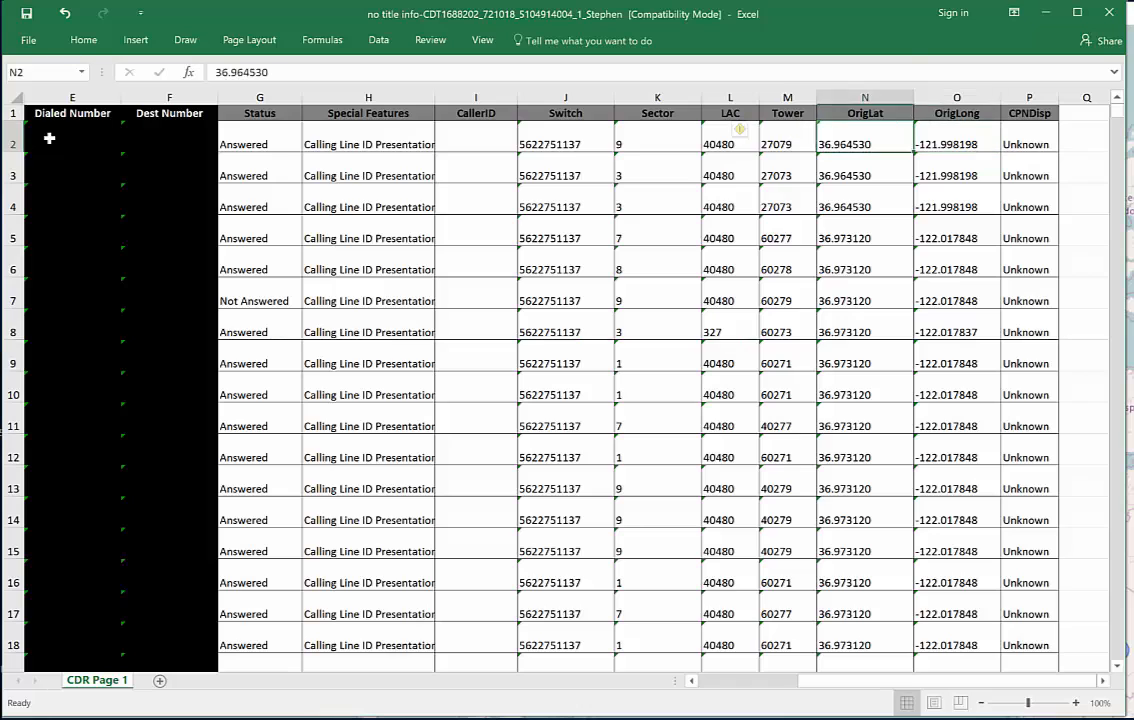
Step: Go back across the first call record to its Date value in A2
{"action": "key", "text": "Left"}
{"action": "key", "text": "Left"}
{"action": "key", "text": "Left"}
{"action": "key", "text": "Left"}
{"action": "key", "text": "Left"}
{"action": "key", "text": "Left"}
{"action": "key", "text": "Left"}
{"action": "key", "text": "Left"}
{"action": "key", "text": "Left"}
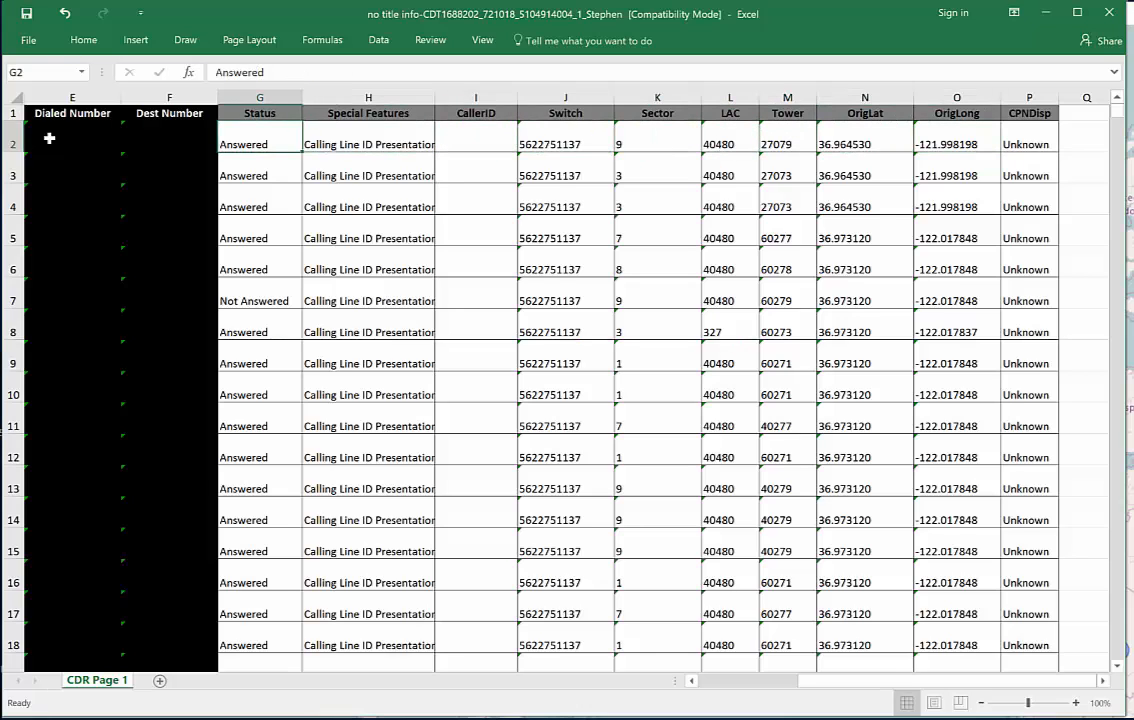
{"action": "key", "text": "Left"}
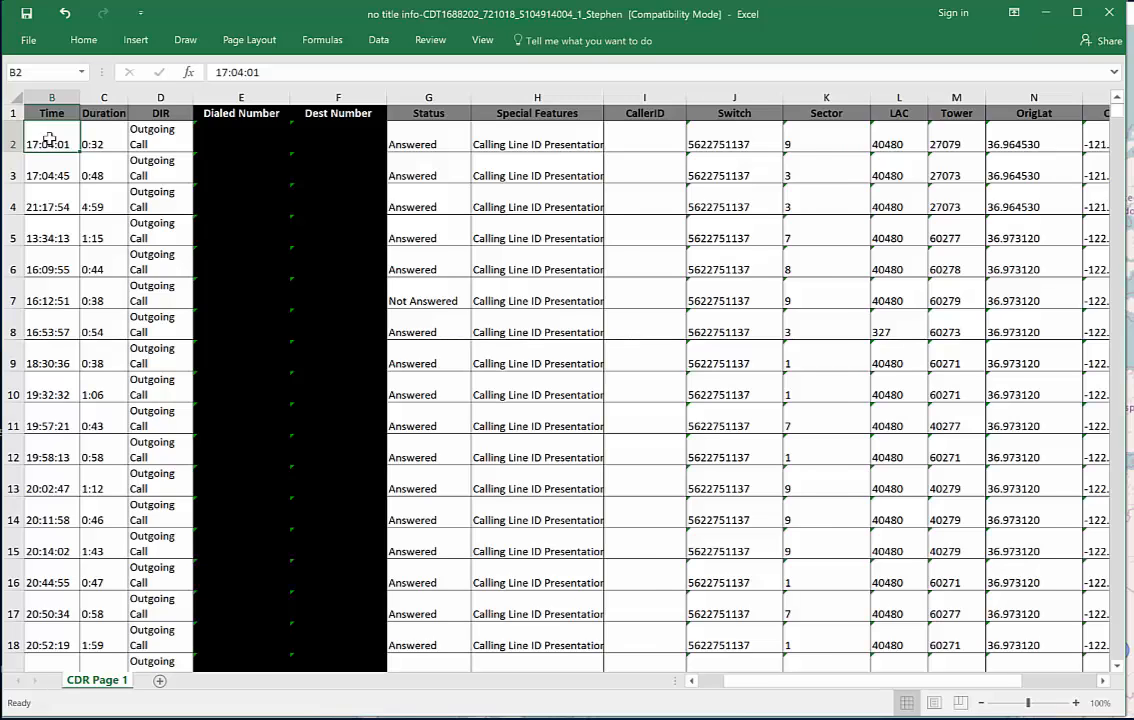
{"action": "key", "text": "Left"}
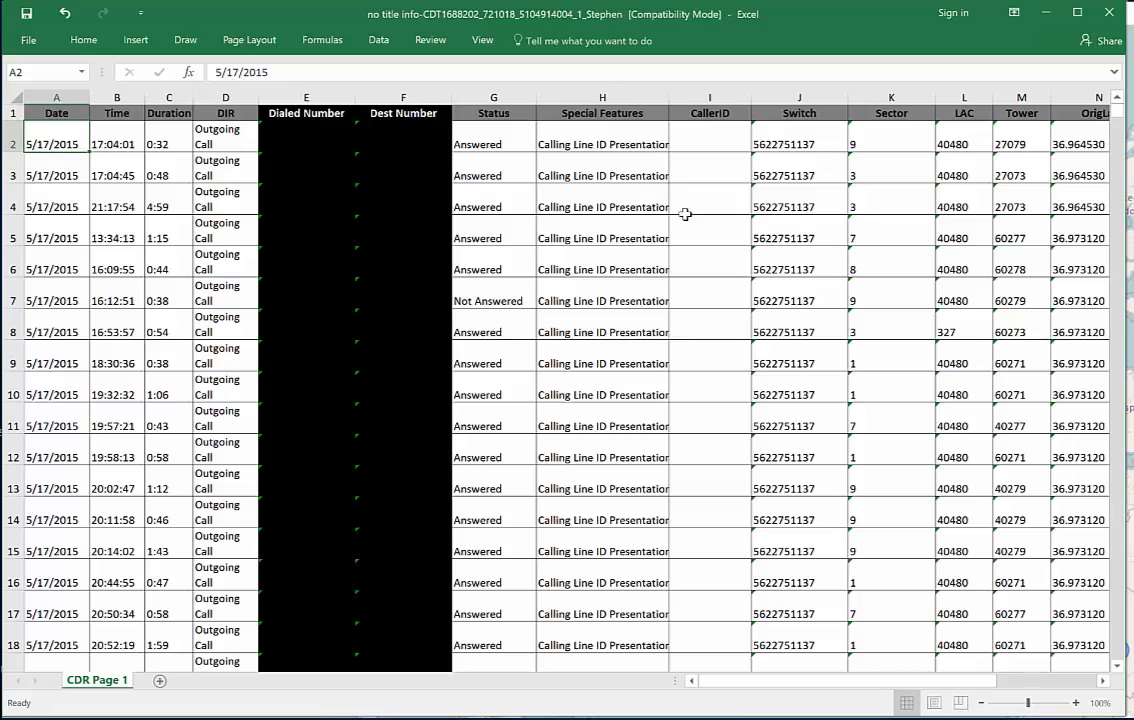
Step: Read across the first call record from Date to OrigLong
{"action": "key", "text": "Right"}
{"action": "key", "text": "Right"}
{"action": "key", "text": "Right"}
{"action": "key", "text": "Right"}
{"action": "key", "text": "Right"}
{"action": "key", "text": "Right"}
{"action": "key", "text": "Right"}
{"action": "key", "text": "Right"}
{"action": "key", "text": "Right"}
{"action": "key", "text": "Right"}
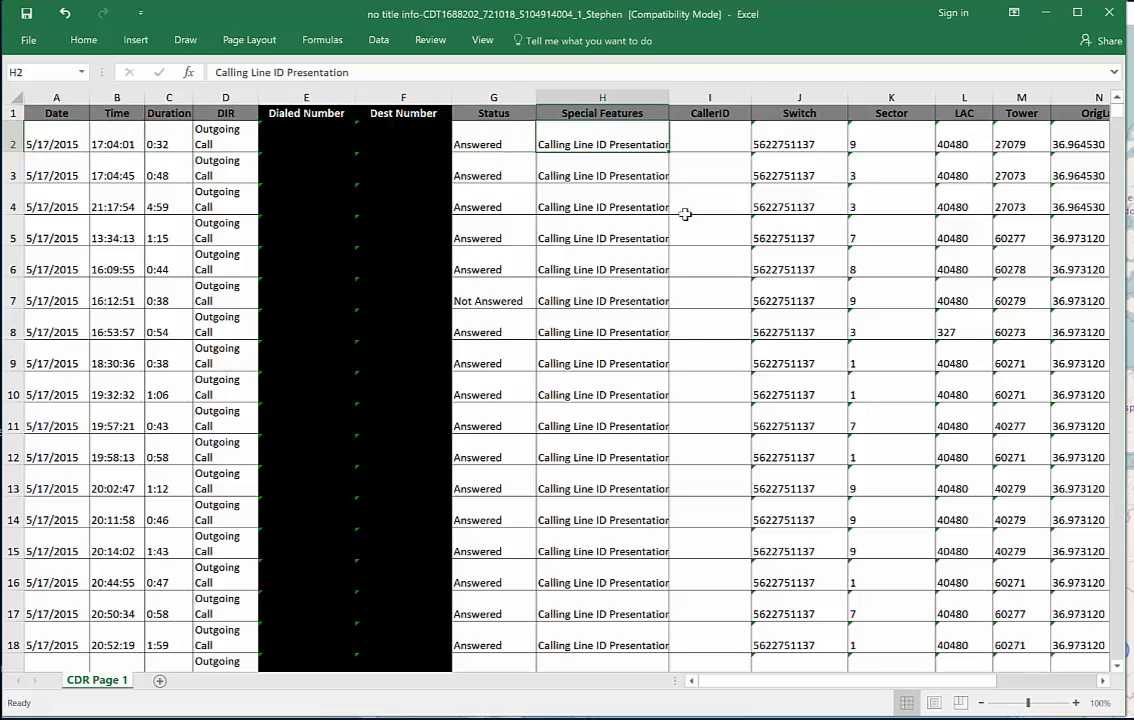
{"action": "key", "text": "Right"}
{"action": "key", "text": "Right"}
{"action": "key", "text": "Right"}
{"action": "key", "text": "Right"}
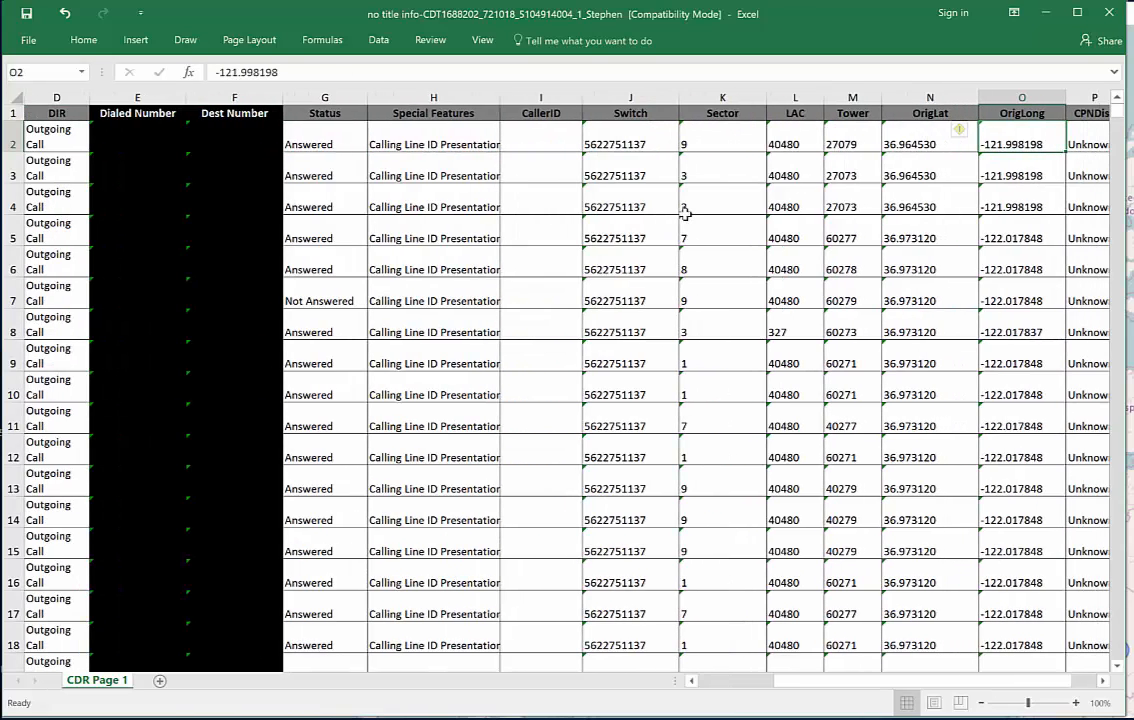
Step: Examine the OrigLat and OrigLong pair of the first call record
{"action": "key", "text": "Left"}
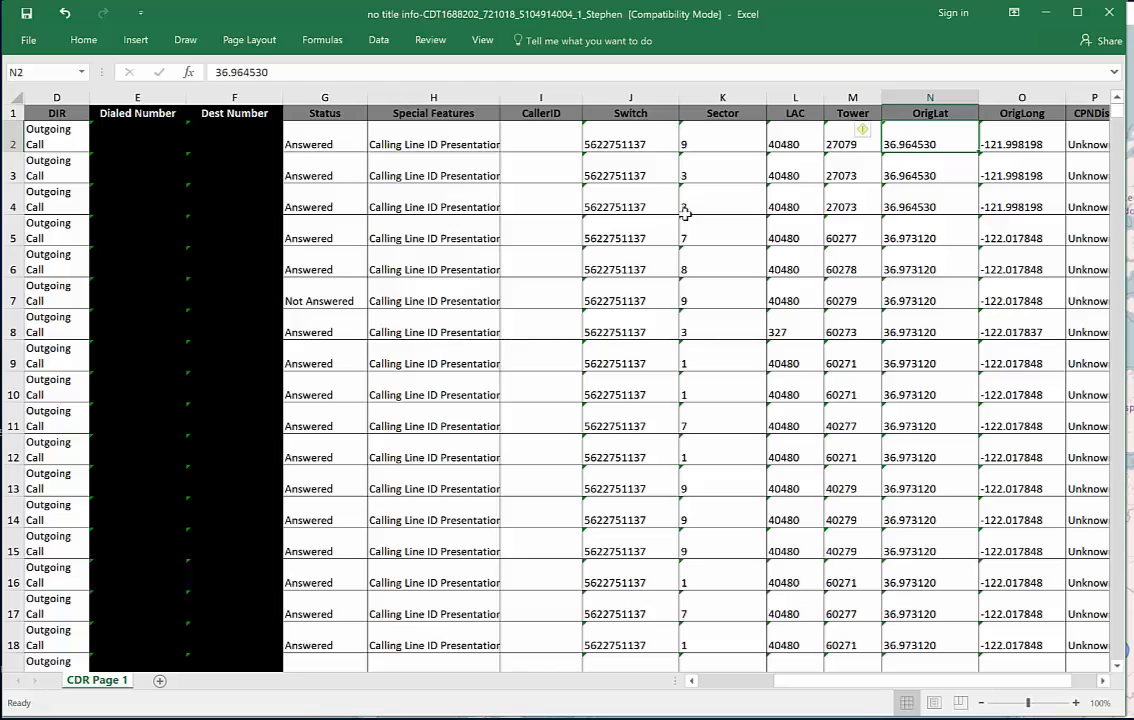
{"action": "key", "text": "Right"}
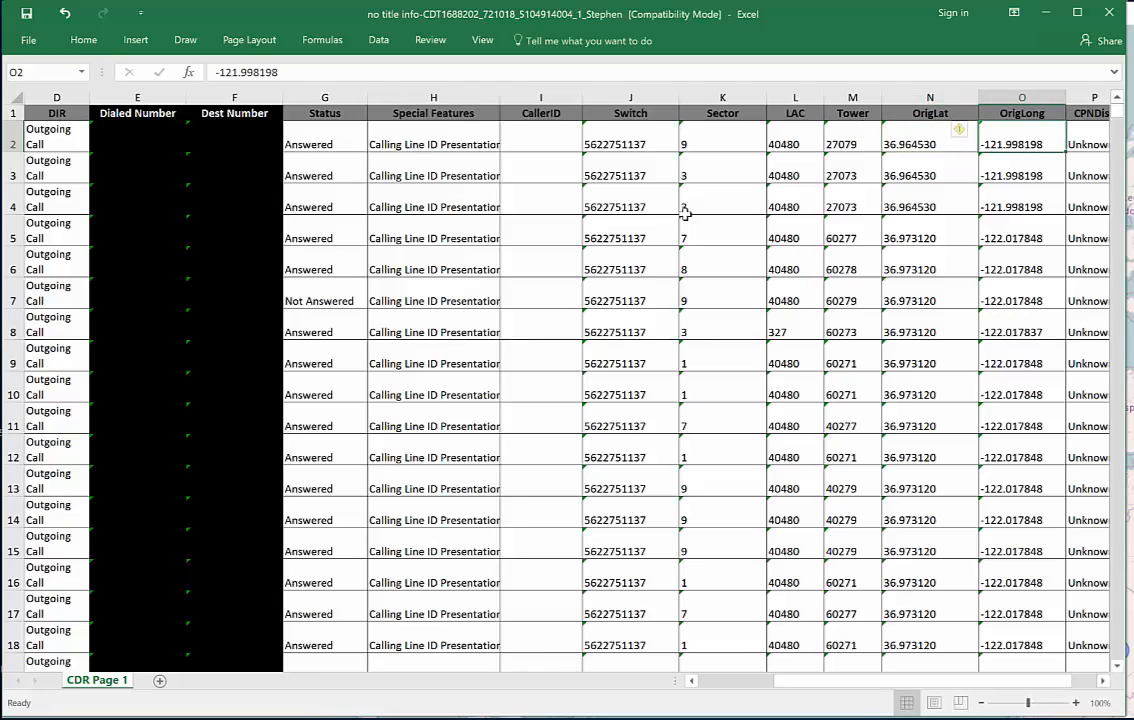
{"action": "key", "text": "Left"}
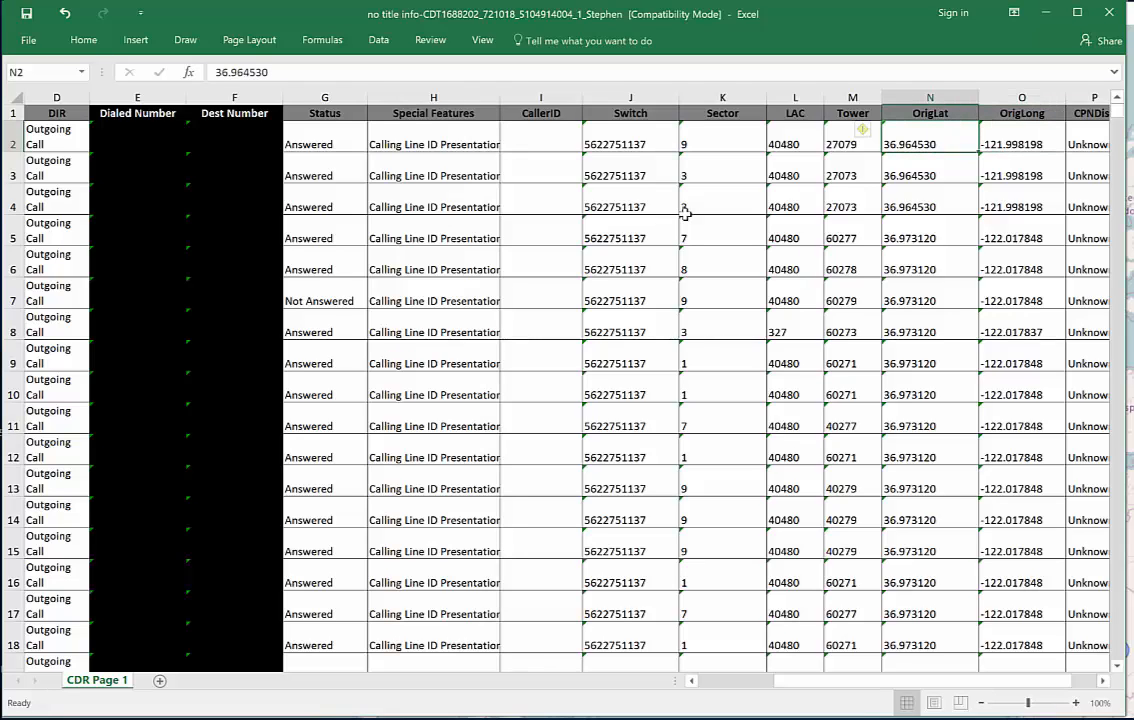
{"action": "key", "text": "shift+Right"}
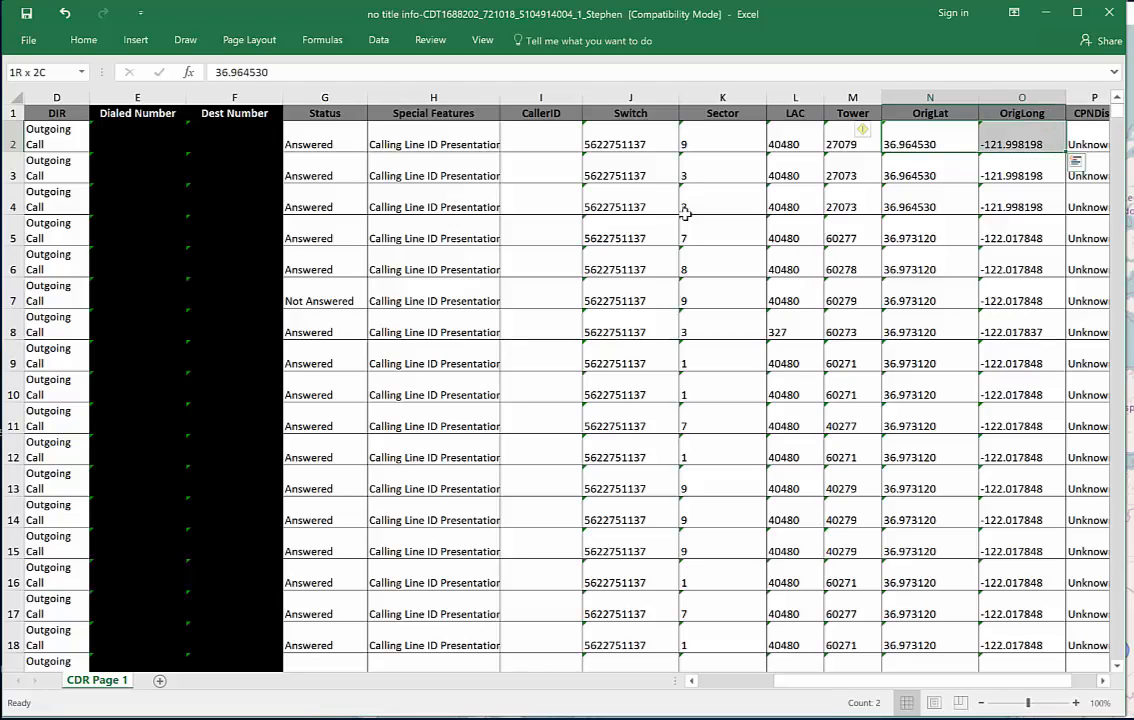
{"action": "key", "text": "shift+Left"}
Step: Copy the first record's Tower, OrigLat and OrigLong cells, M2:O2
{"action": "key", "text": "Left"}
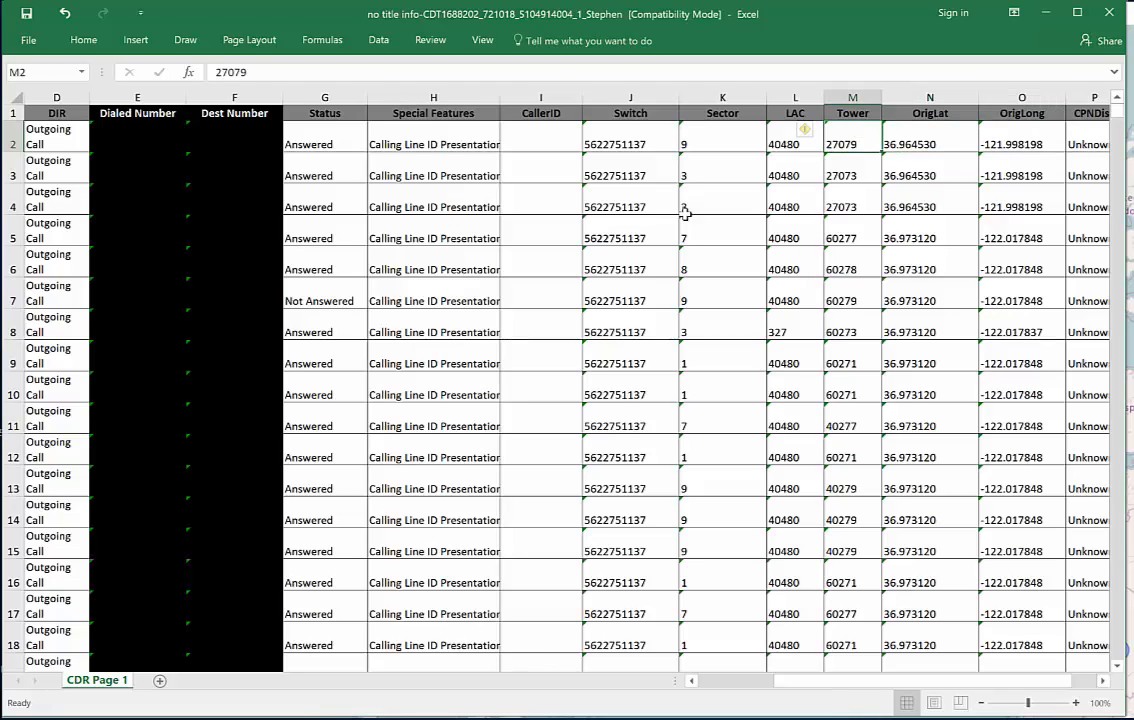
{"action": "key", "text": "shift+Right"}
{"action": "key", "text": "shift+Right"}
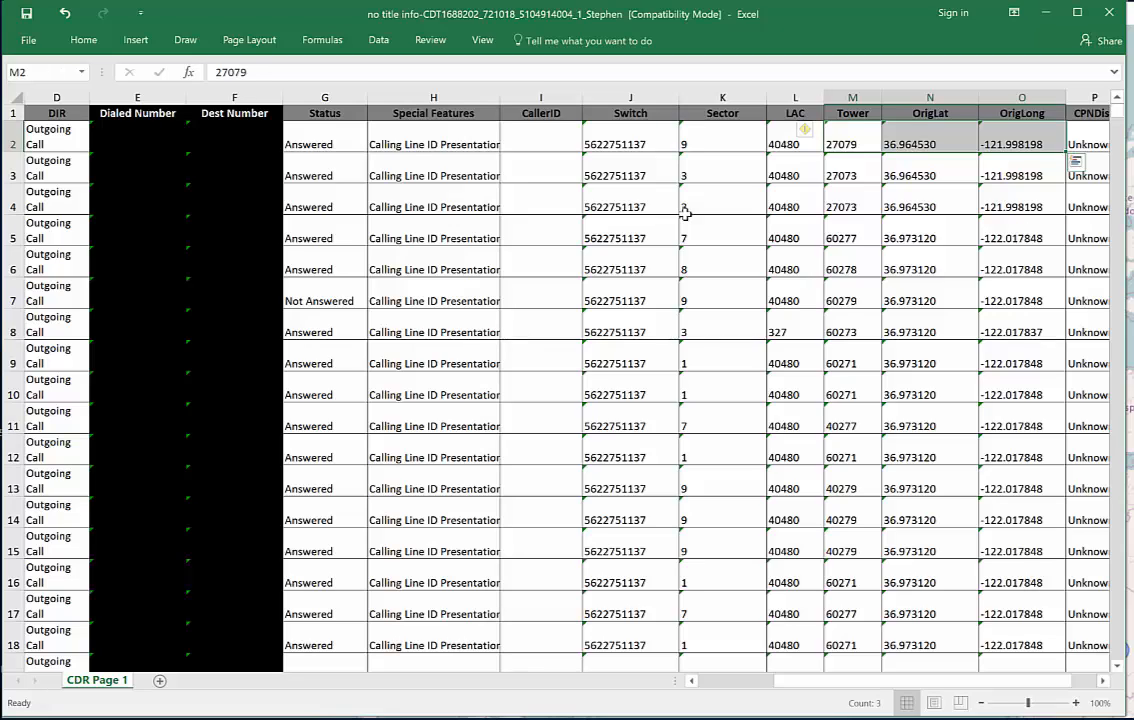
{"action": "key", "text": "alt+shift+F10"}
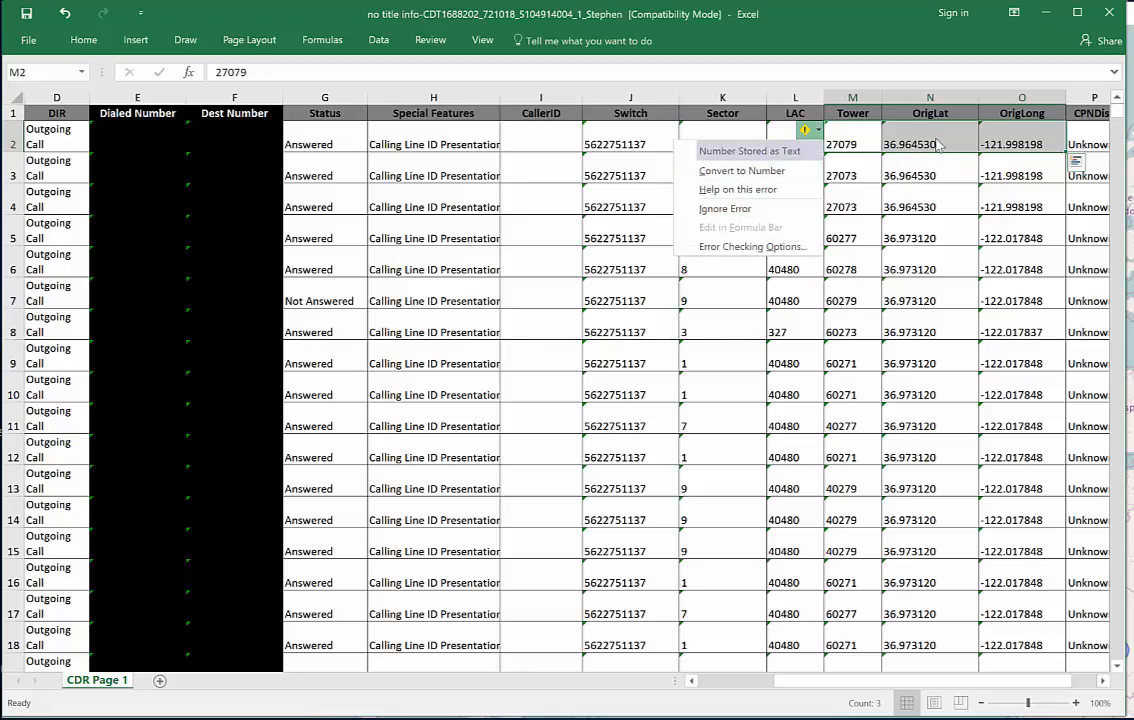
{"action": "right_click", "coordinate": [938, 146]}
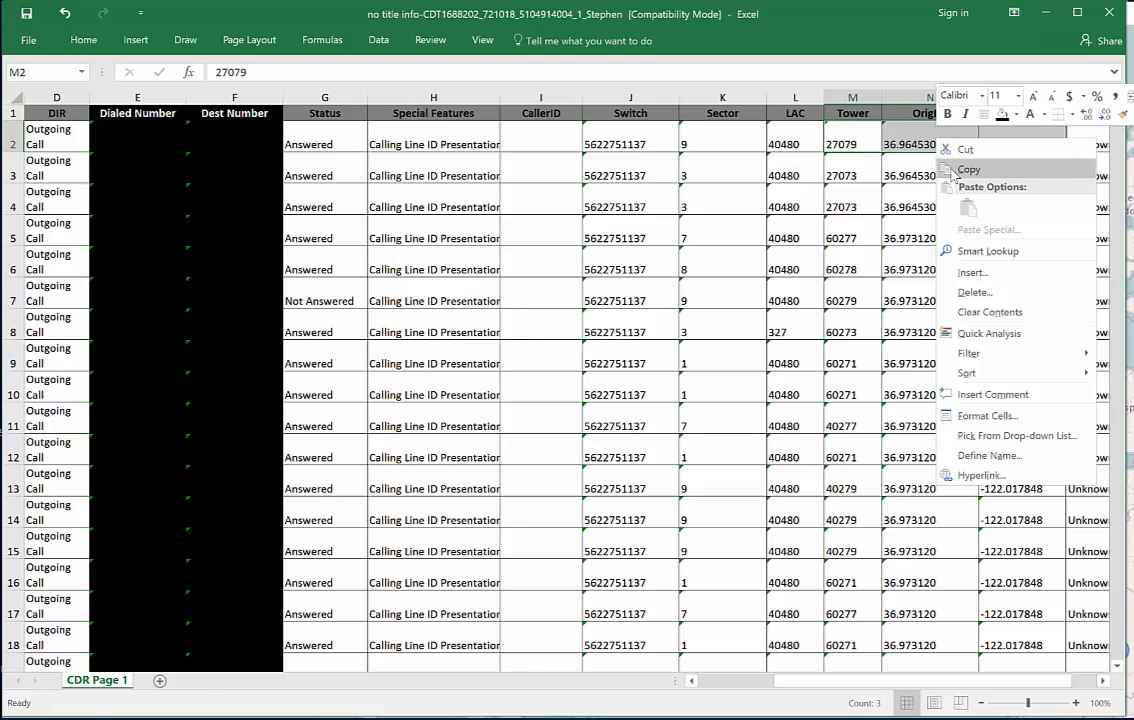
{"action": "left_click", "coordinate": [953, 171]}
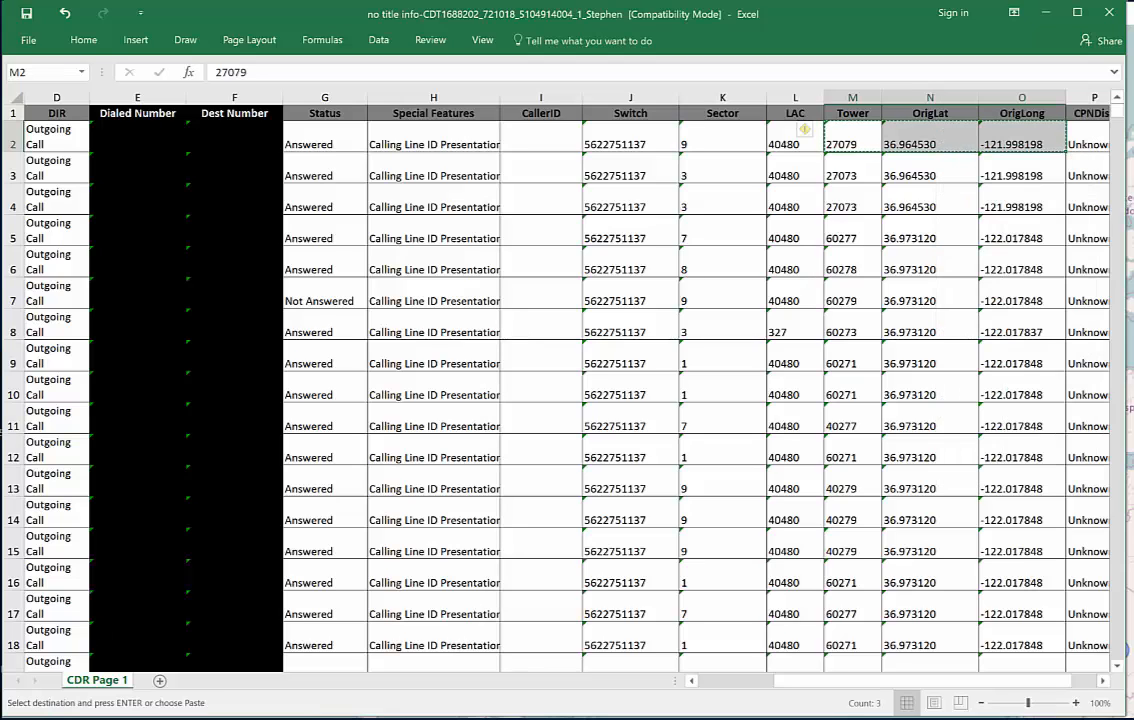
Step: Open Notepad and paste the copied tower number and coordinates into the blank document
{"action": "key", "text": "super+s"}
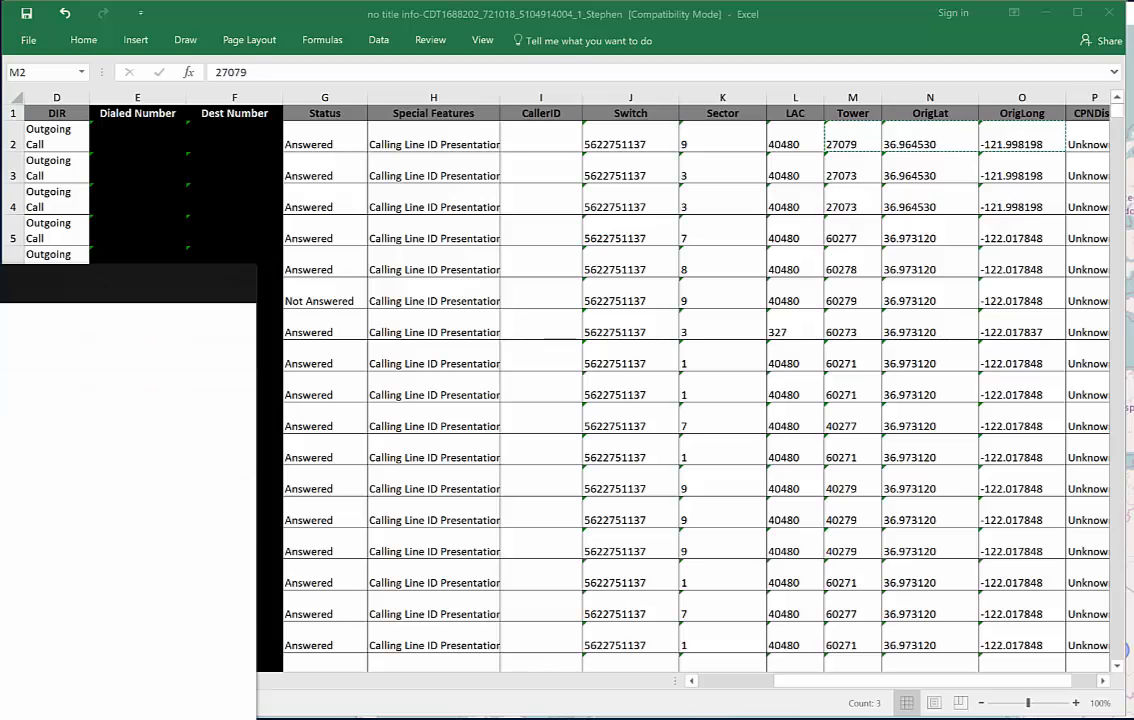
{"action": "type", "text": "notepad"}
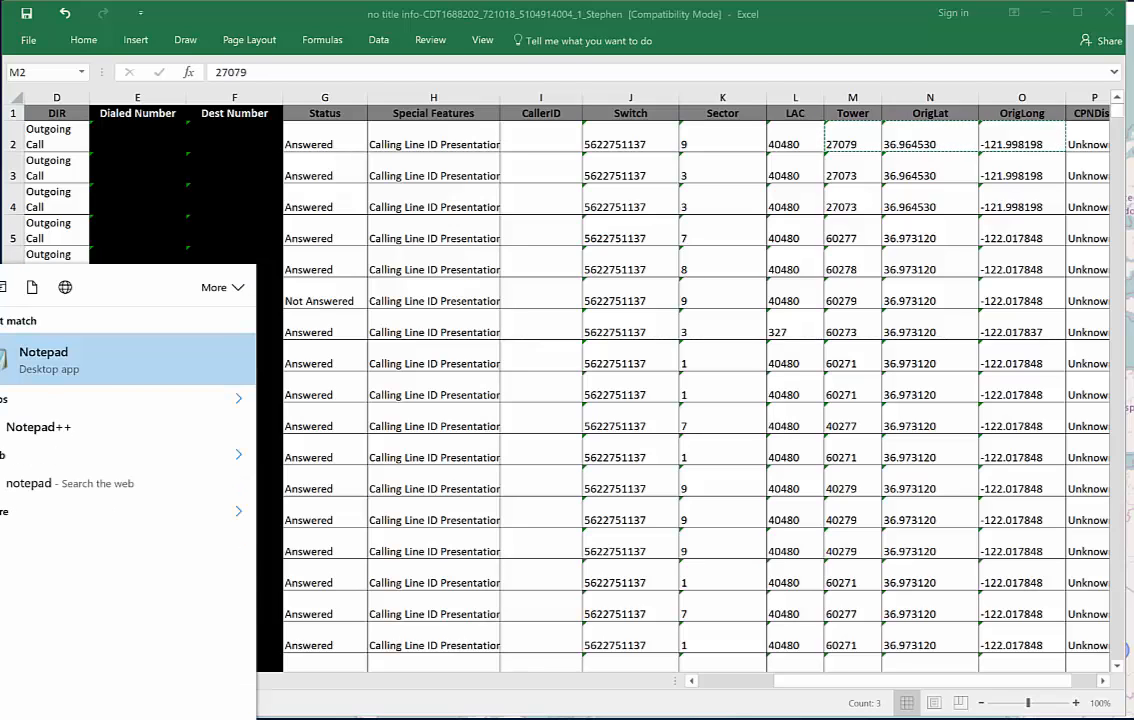
{"action": "key", "text": "Return"}
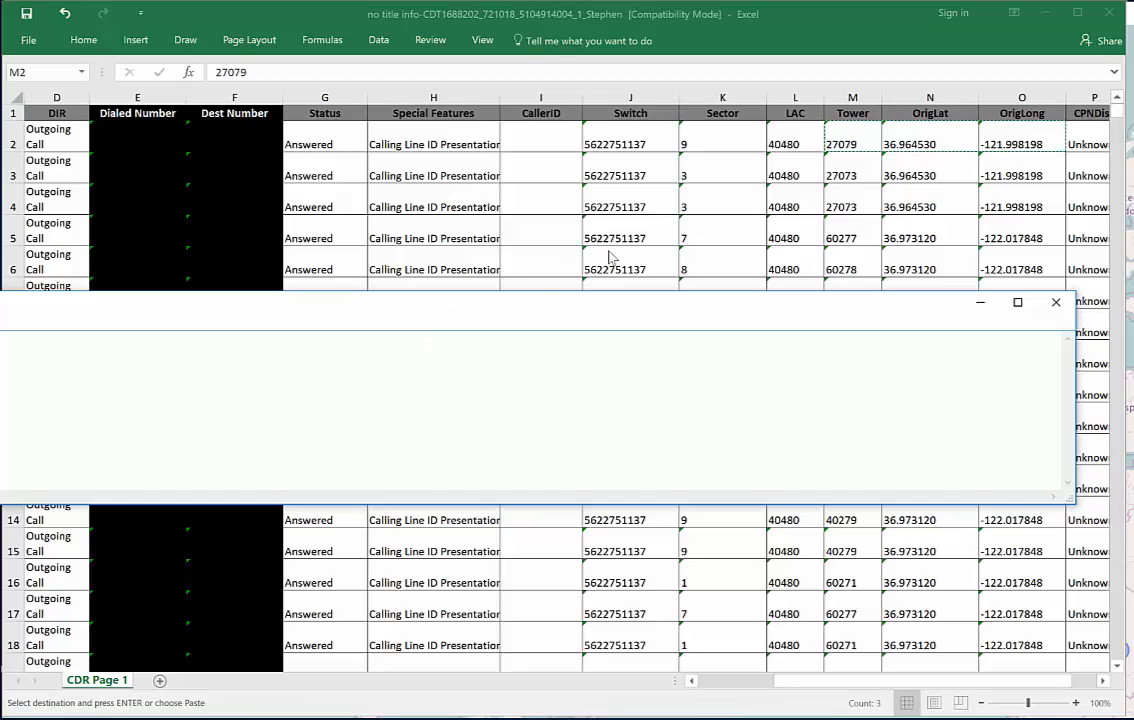
{"action": "left_click_drag", "start_coordinate": [420, 309], "coordinate": [610, 233]}
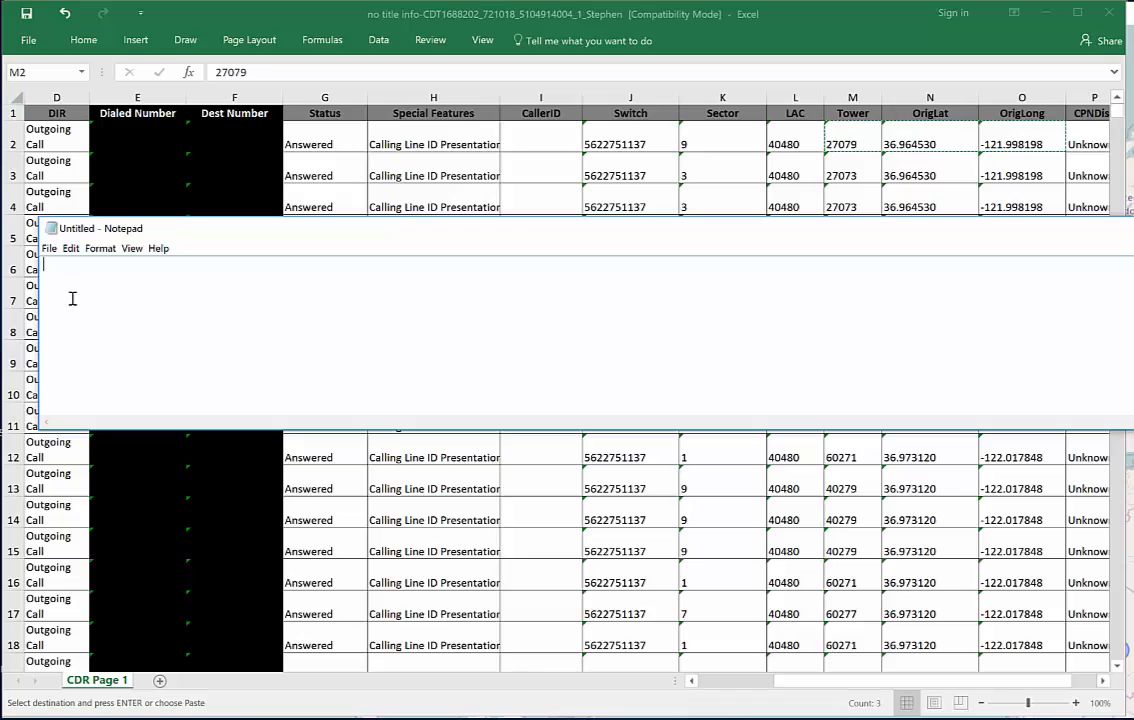
{"action": "key", "text": "ctrl+v"}
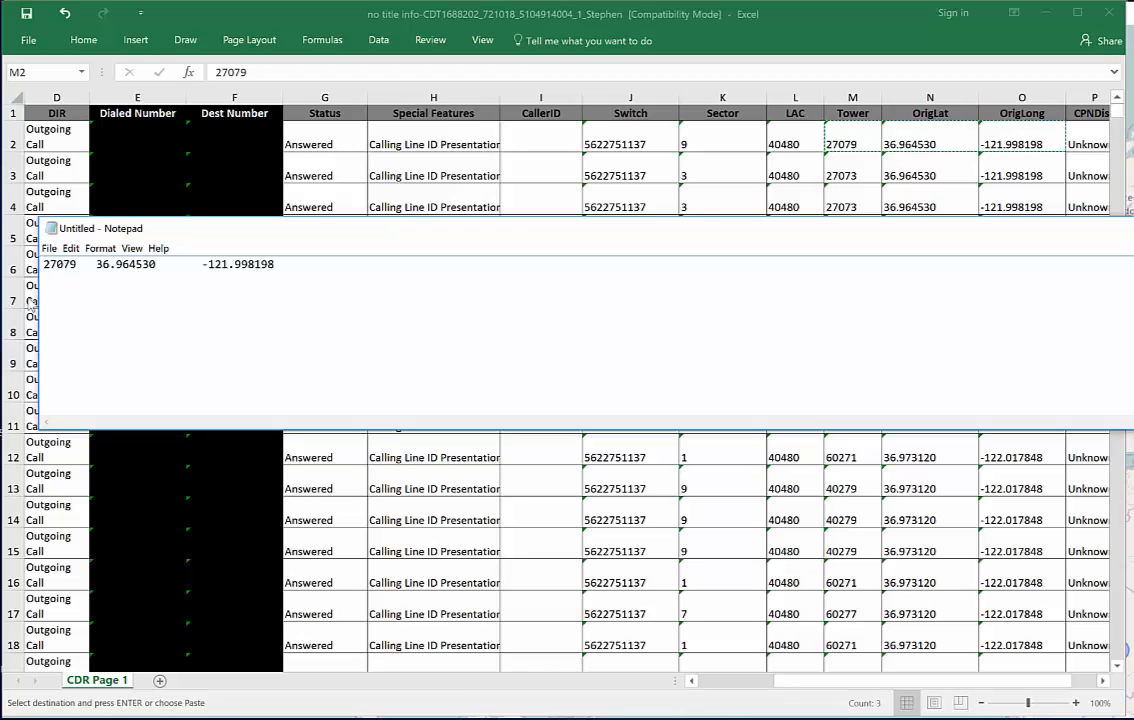
Step: Shrink the Notepad window and move it clear of the spreadsheet's tower and coordinate columns in row 2
{"action": "left_click_drag", "start_coordinate": [40, 297], "coordinate": [750, 414]}
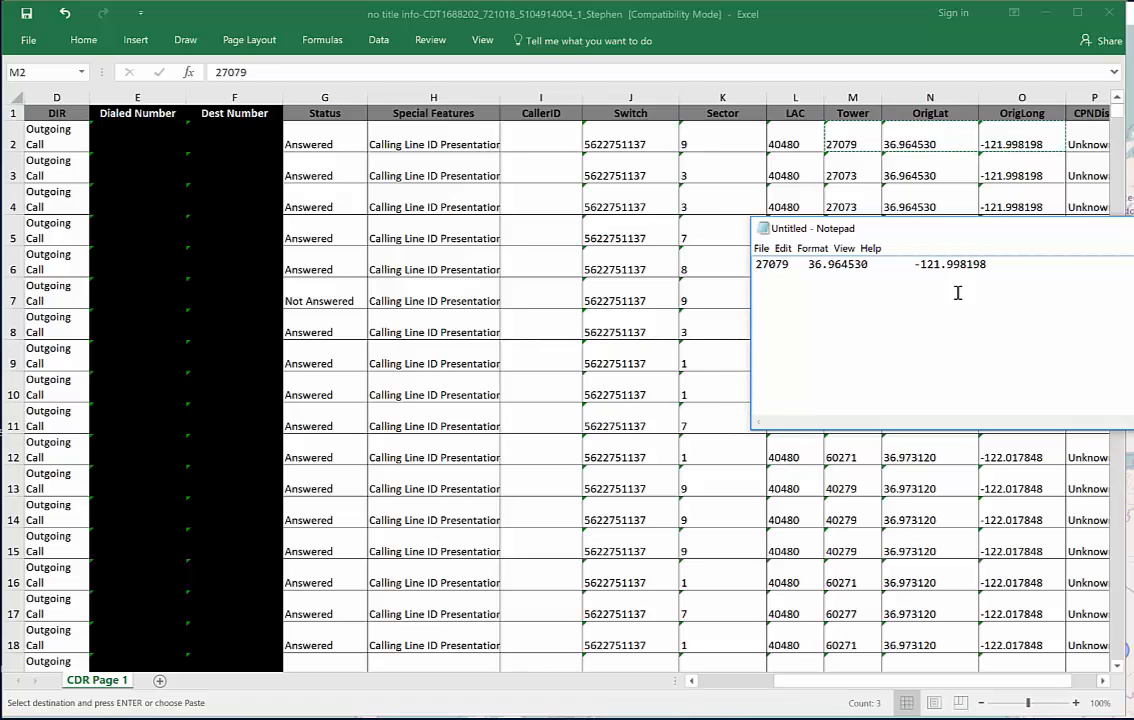
{"action": "left_click_drag", "start_coordinate": [940, 248], "coordinate": [361, 398]}
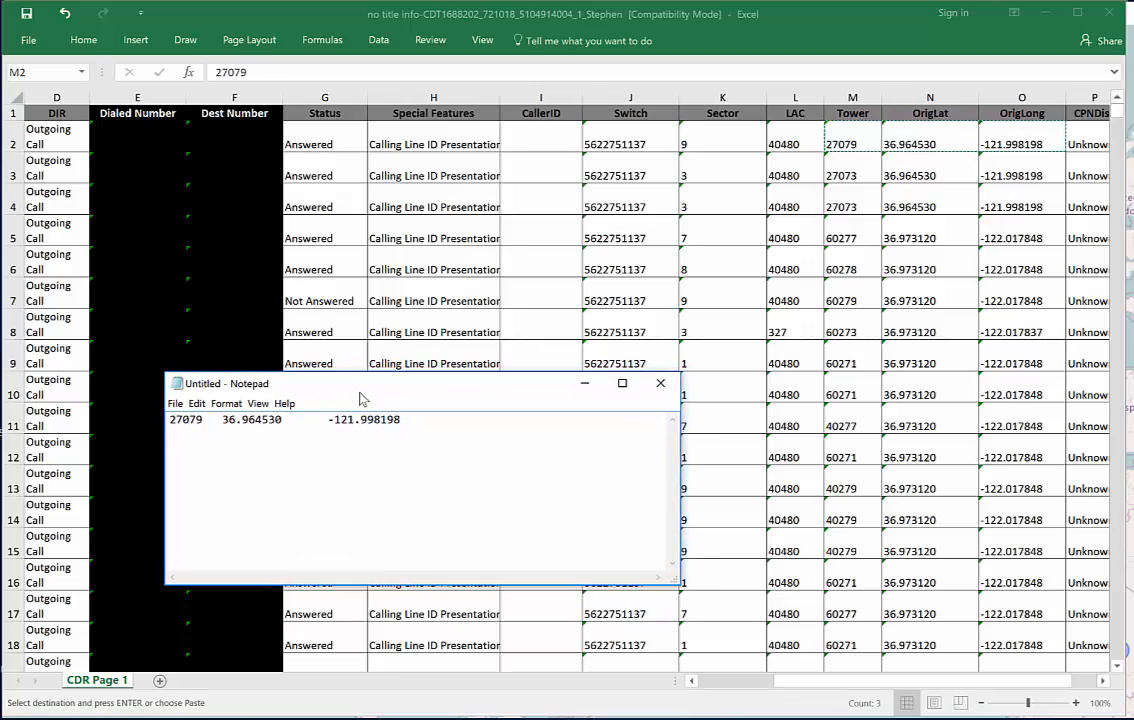
{"action": "left_click", "coordinate": [188, 421]}
Step: Switch to Google Earth, start a new placemark and move its dialog aside to uncover the marker on the map
{"action": "left_click", "coordinate": [521, 716]}
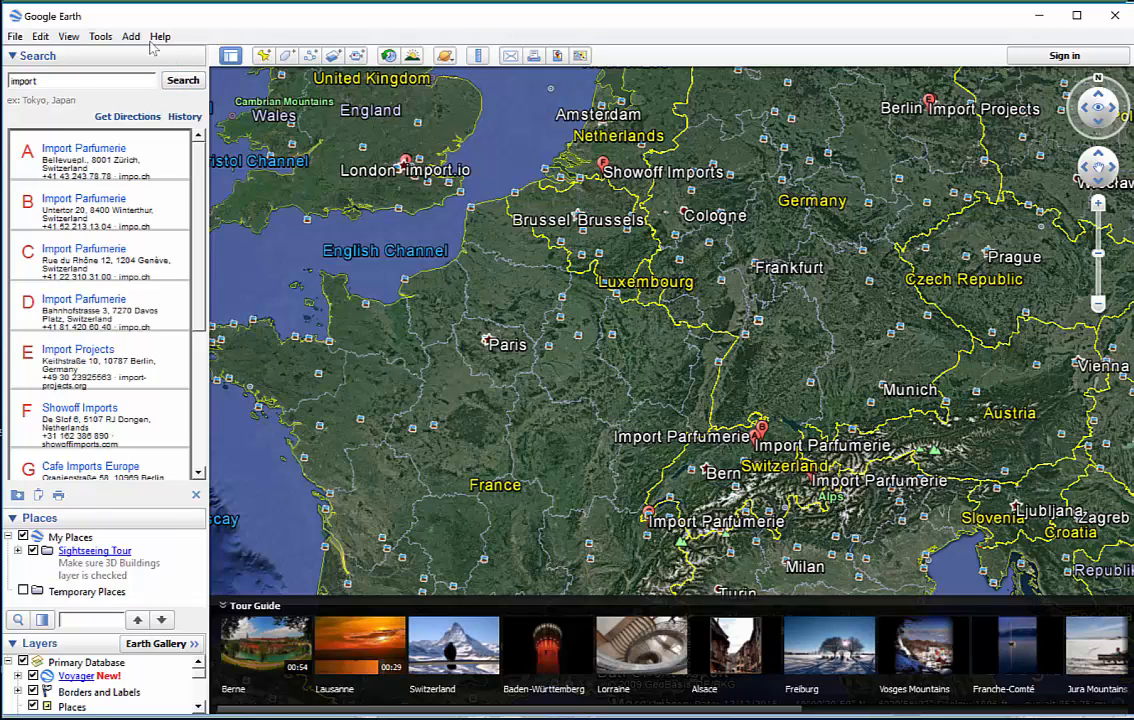
{"action": "key", "text": "alt+a"}
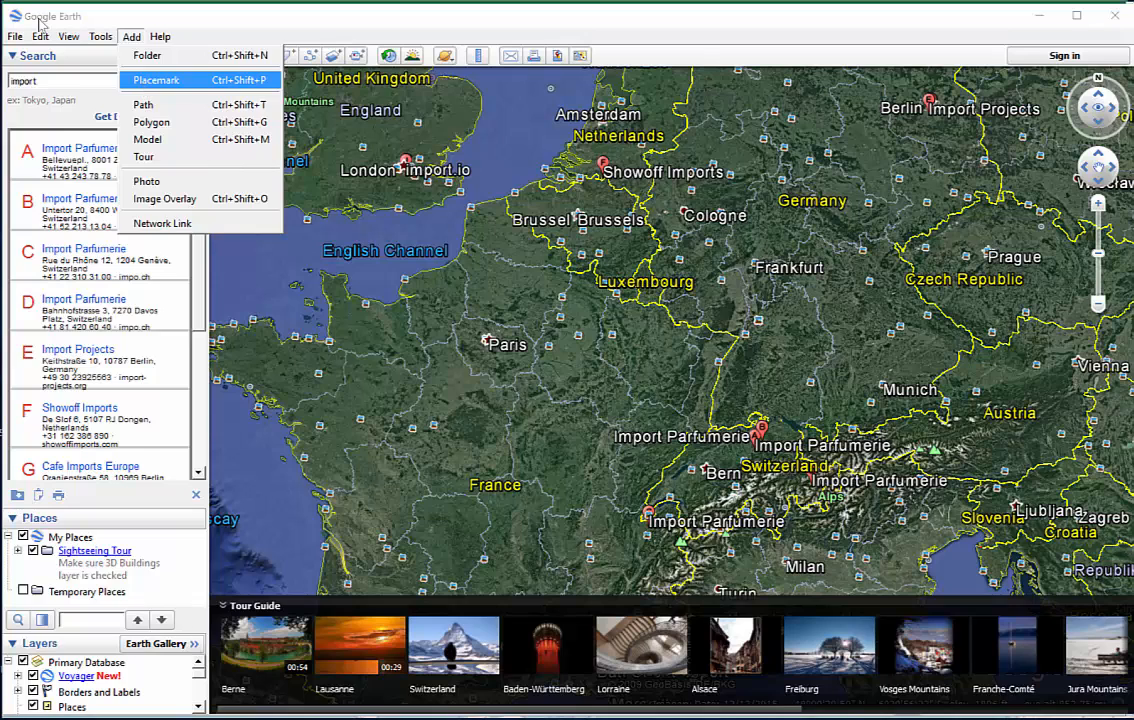
{"action": "key", "text": "Return"}
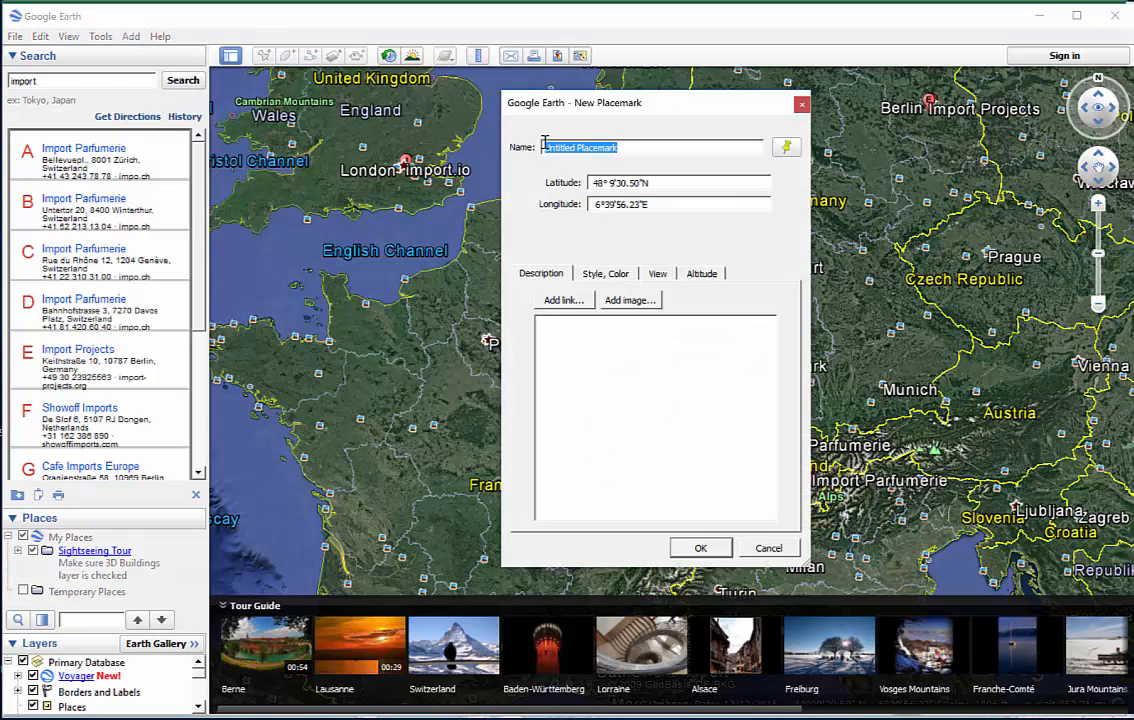
{"action": "left_click_drag", "start_coordinate": [589, 108], "coordinate": [332, 140]}
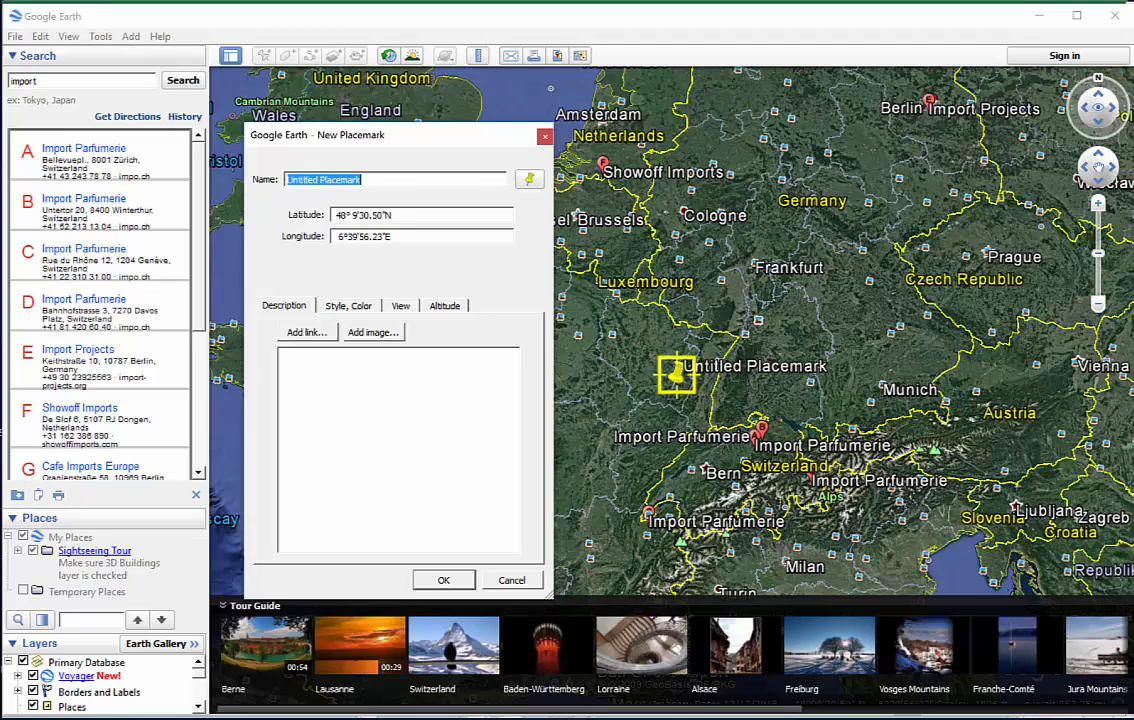
Step: Switch back to Notepad and copy the tower's latitude, 36.964530
{"action": "left_click", "coordinate": [636, 718]}
{"action": "left_click", "coordinate": [682, 718]}
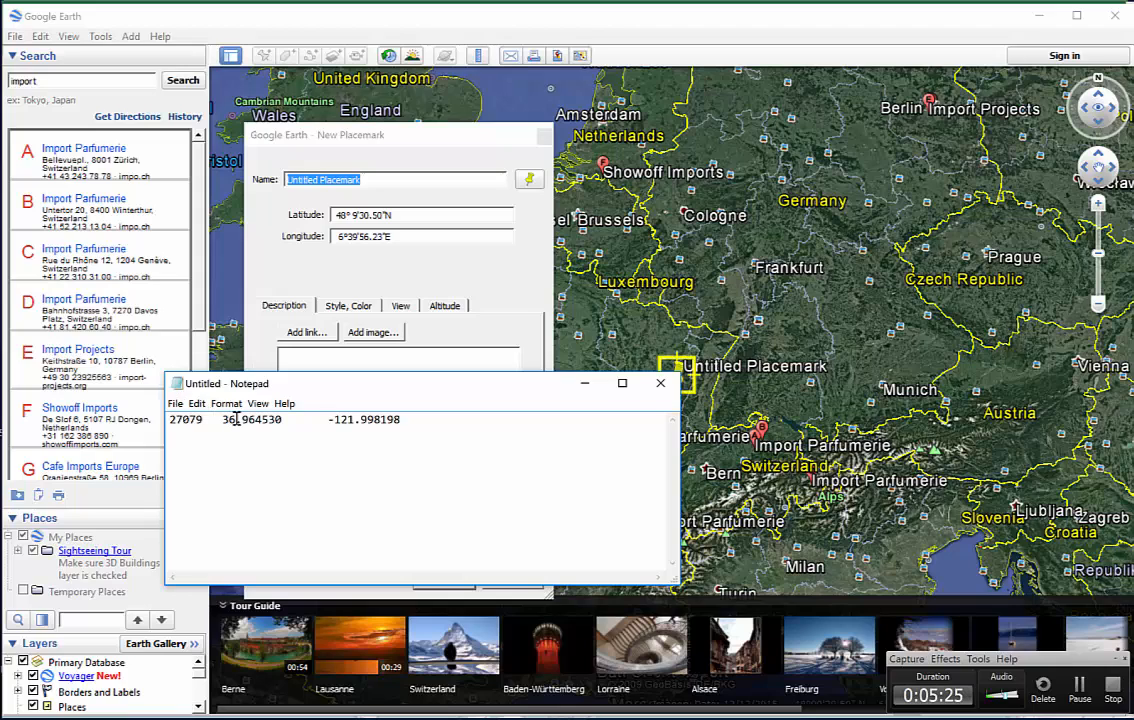
{"action": "left_click_drag", "start_coordinate": [225, 420], "coordinate": [285, 427]}
{"action": "key", "text": "ctrl+c"}
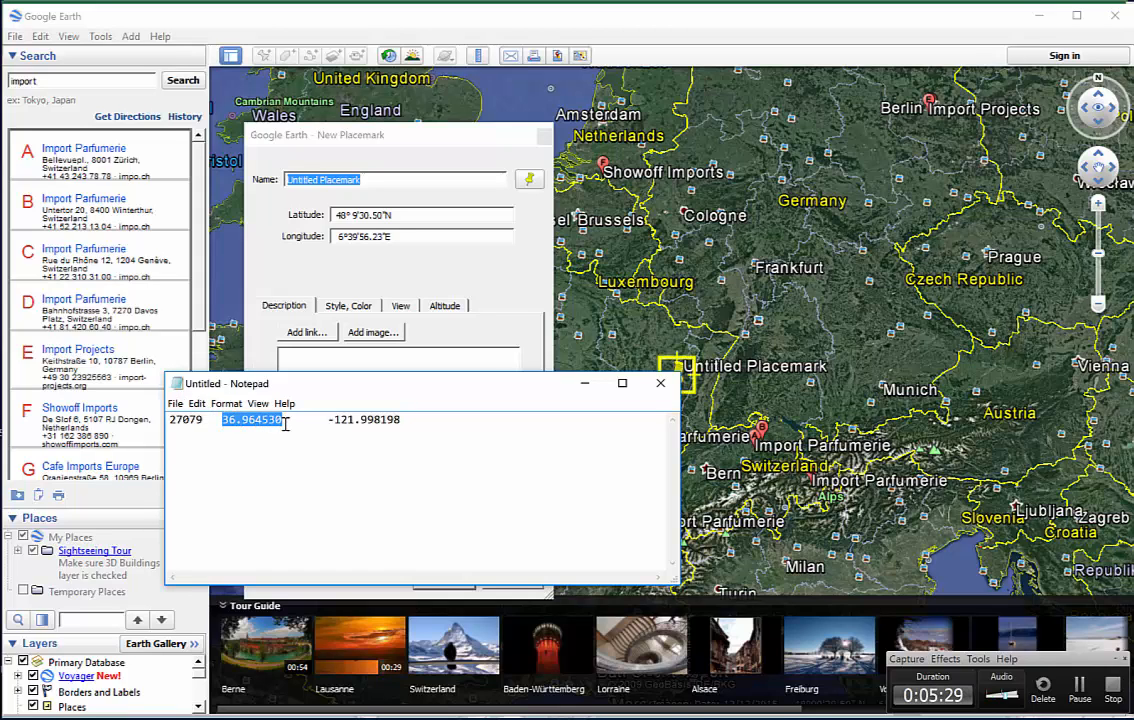
Step: Fill in the new placemark's latitude with 36.964530 and its longitude with -121.998198, copying the longitude from Notepad
{"action": "left_click_drag", "start_coordinate": [410, 212], "coordinate": [84, 84]}
{"action": "key", "text": "ctrl+v"}
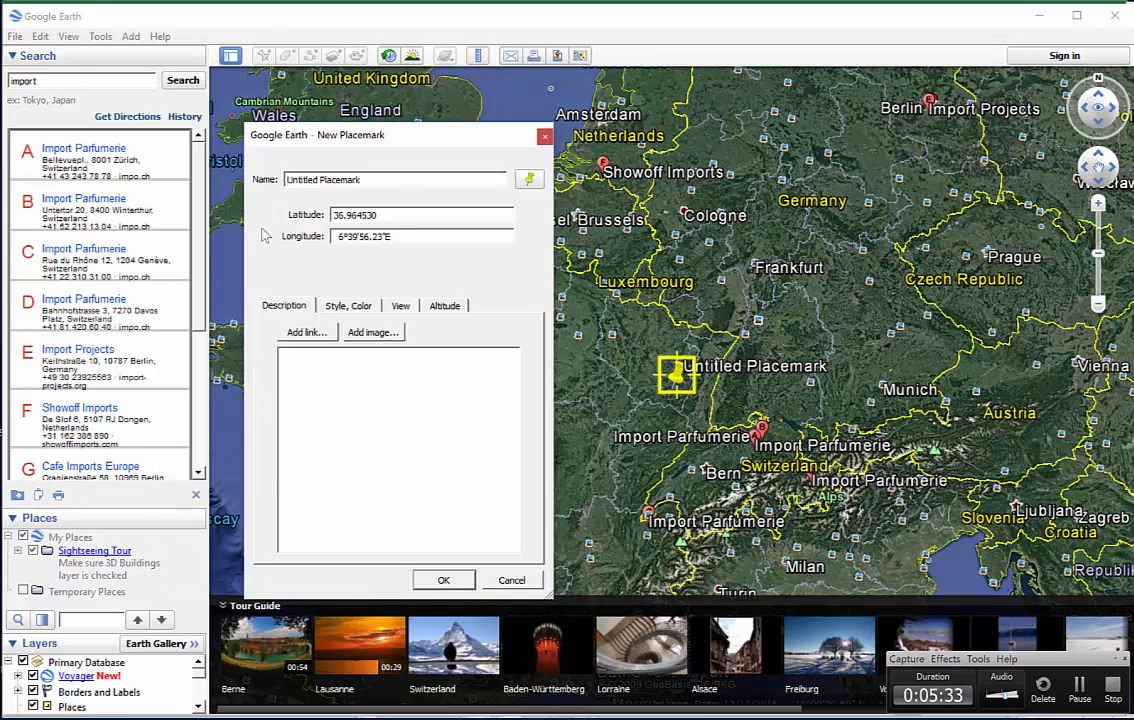
{"action": "key", "text": "alt+Tab"}
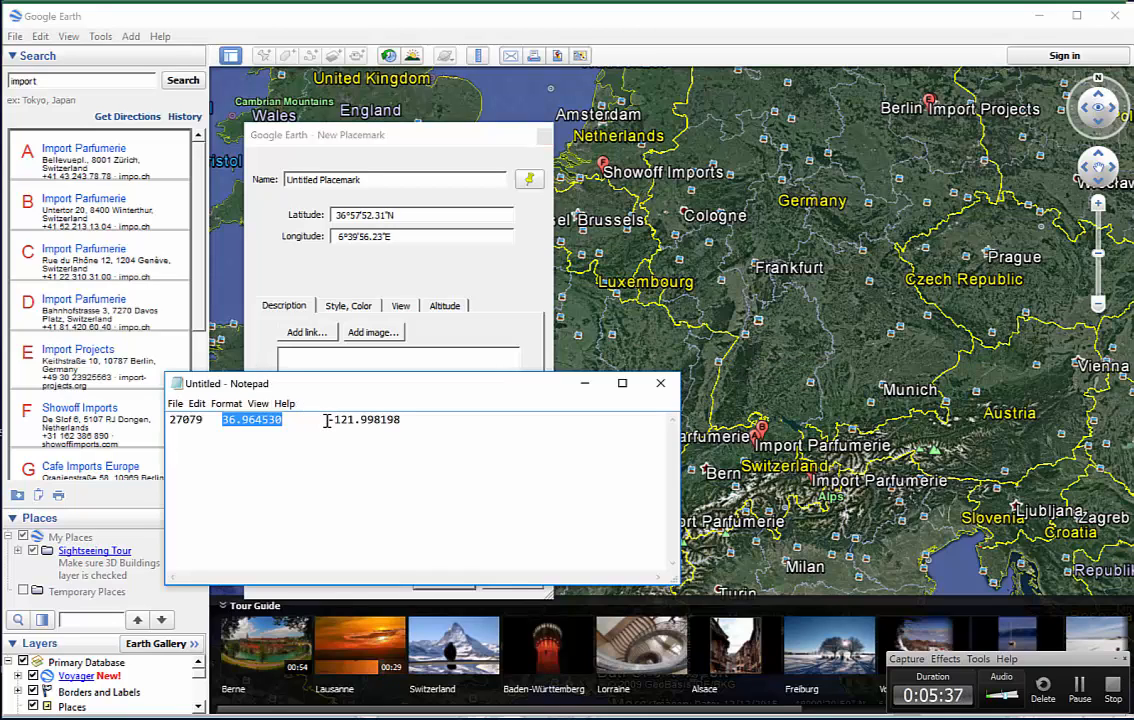
{"action": "left_click_drag", "start_coordinate": [328, 420], "coordinate": [396, 427]}
{"action": "key", "text": "ctrl+c"}
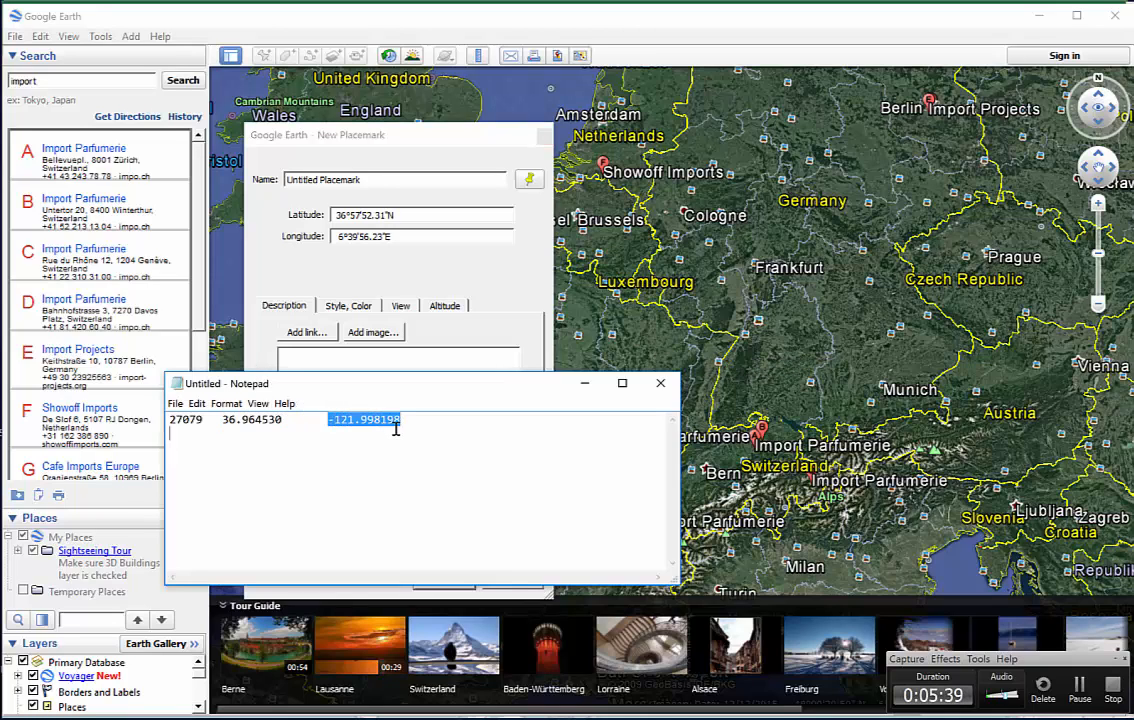
{"action": "key", "text": "alt+Tab"}
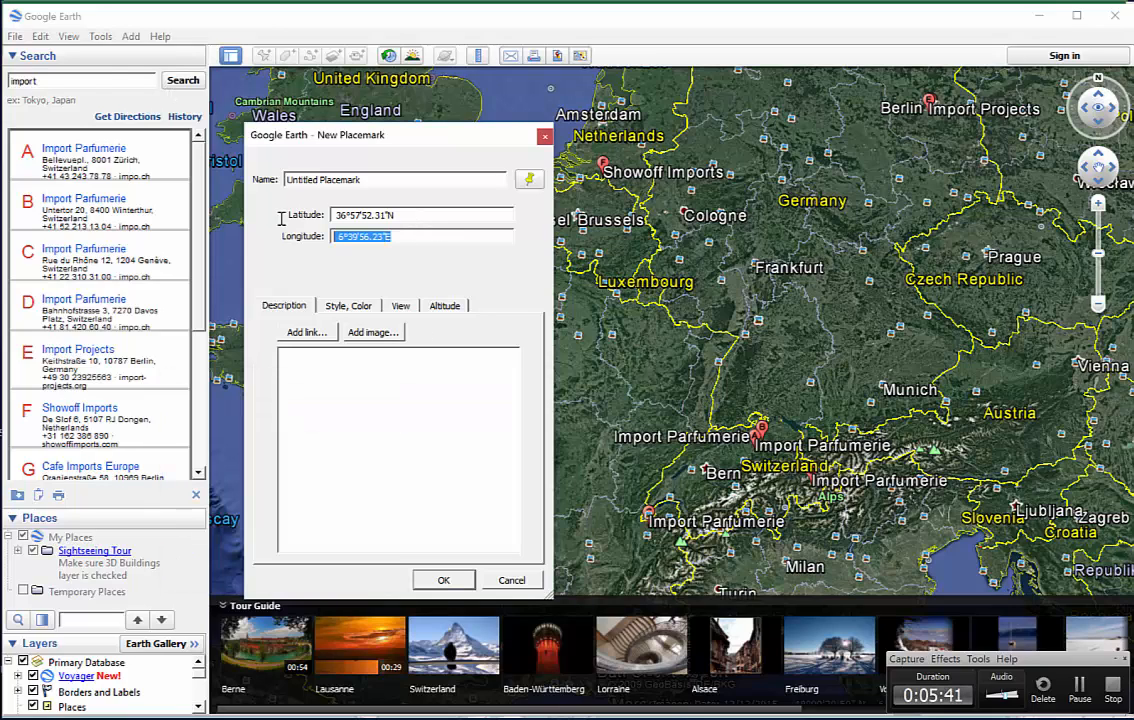
{"action": "key", "text": "ctrl+v"}
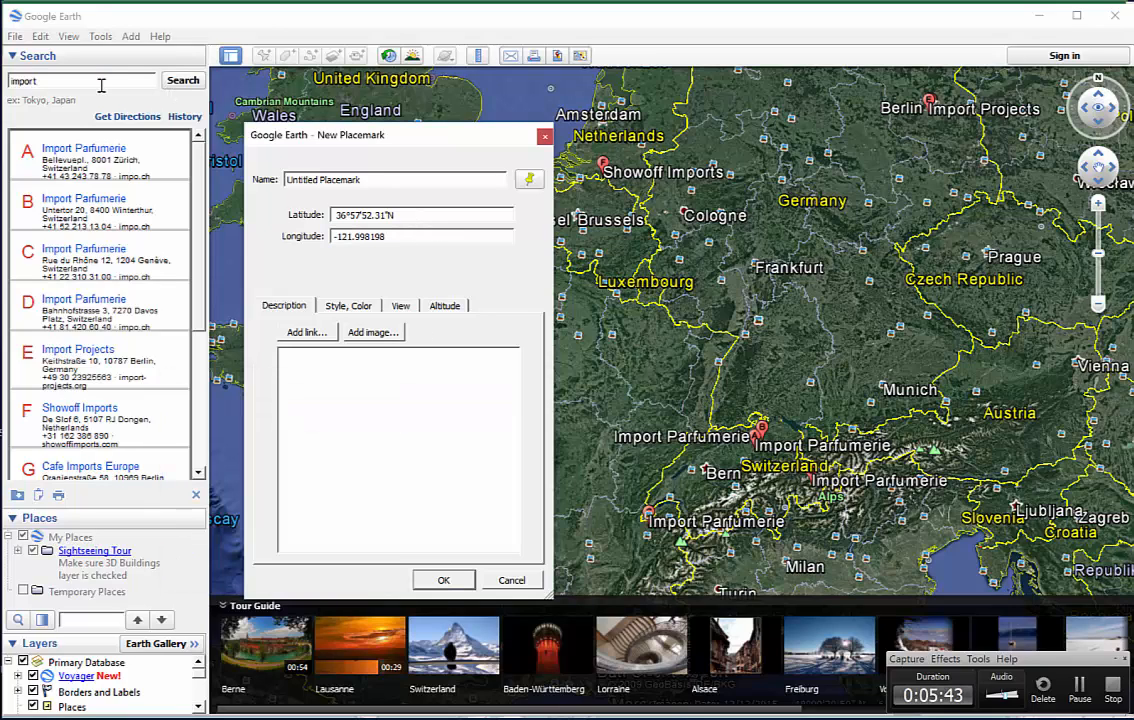
Step: Name the placemark 27079 using the tower number copied from Notepad, and save the placemark
{"action": "left_click_drag", "start_coordinate": [365, 180], "coordinate": [283, 181]}
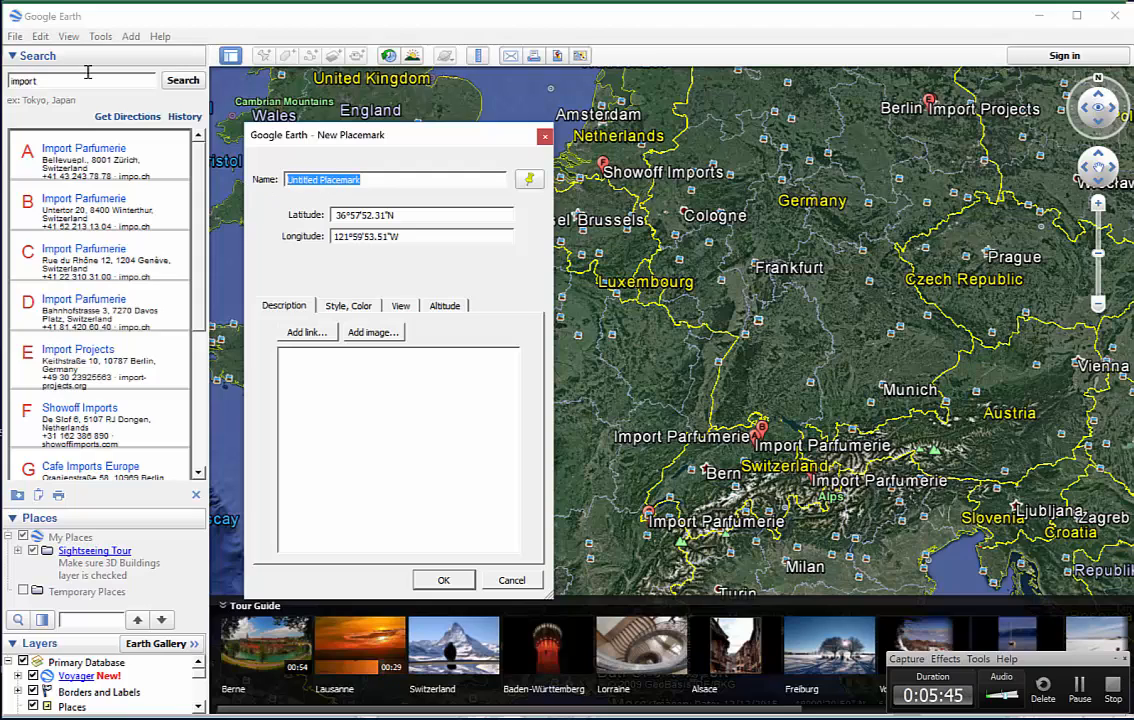
{"action": "key", "text": "alt+Tab"}
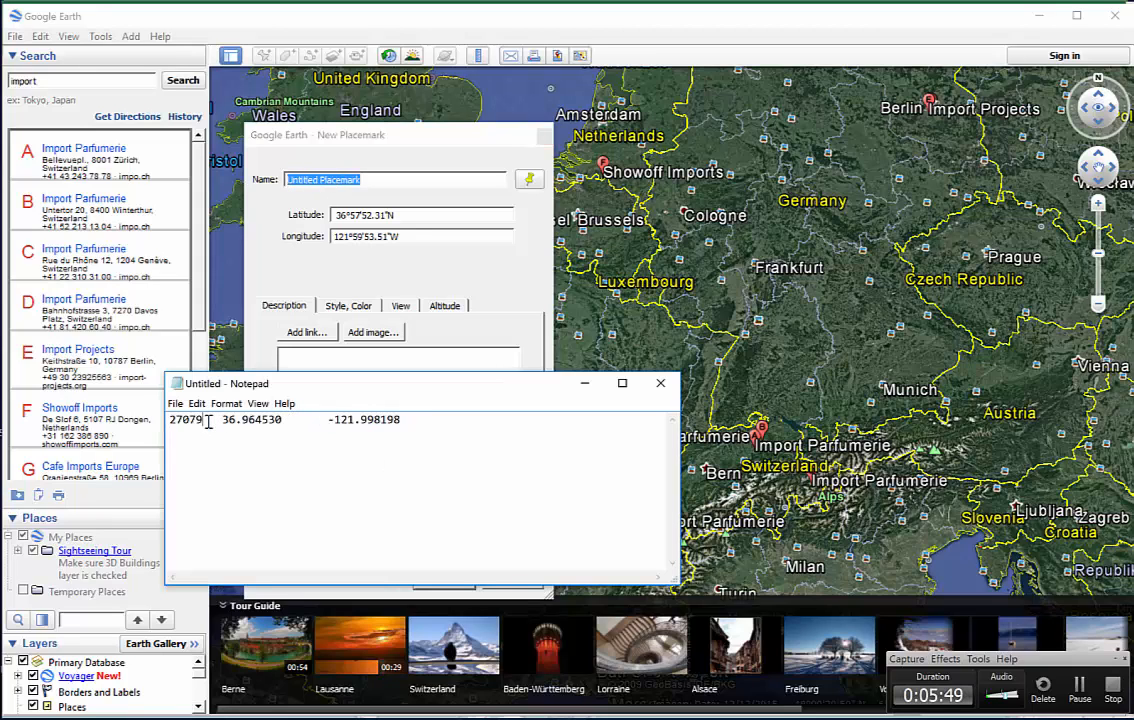
{"action": "left_click_drag", "start_coordinate": [201, 422], "coordinate": [168, 420]}
{"action": "key", "text": "ctrl+c"}
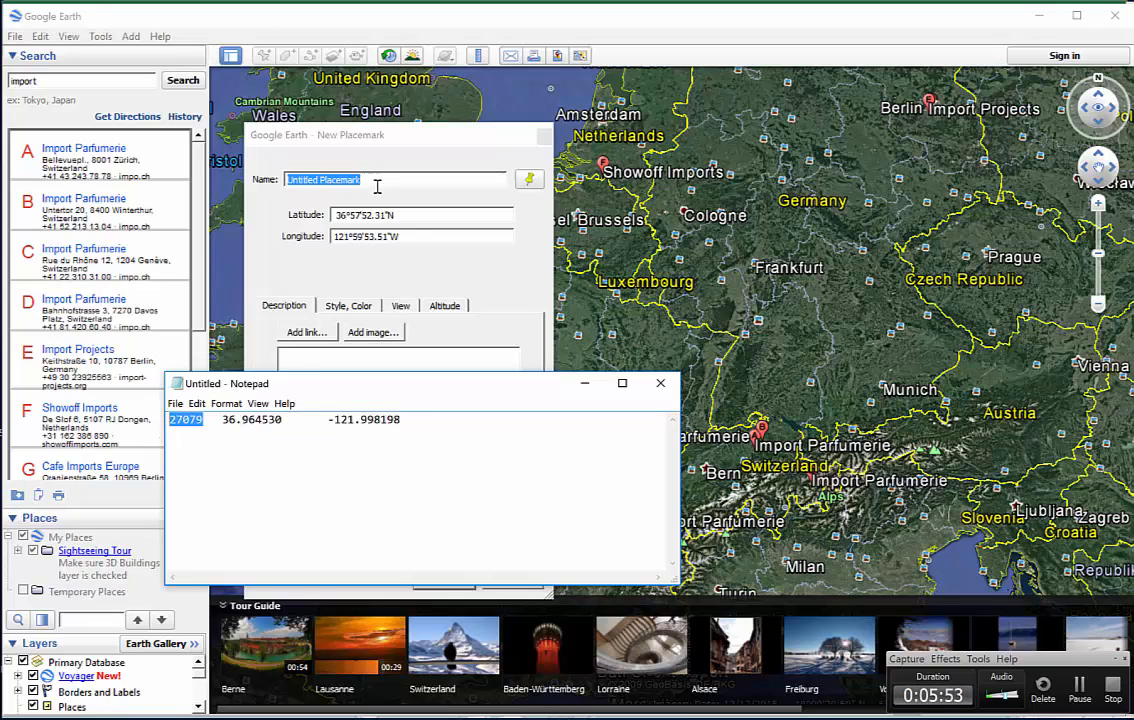
{"action": "key", "text": "alt+Tab"}
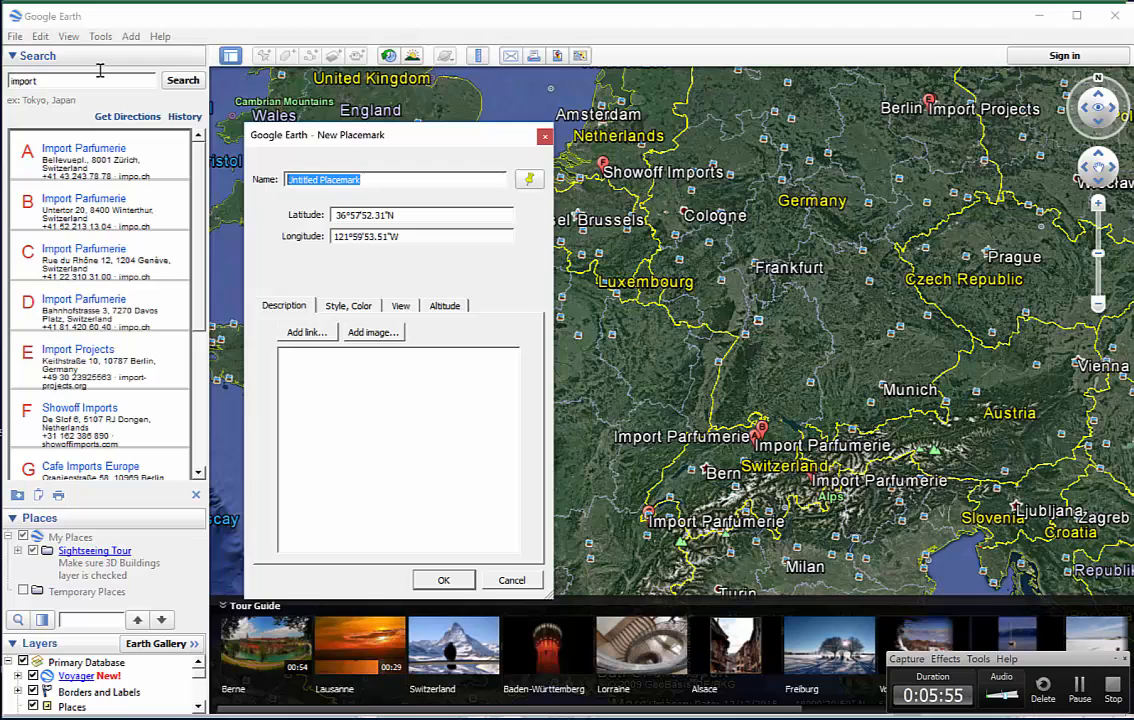
{"action": "key", "text": "ctrl+v"}
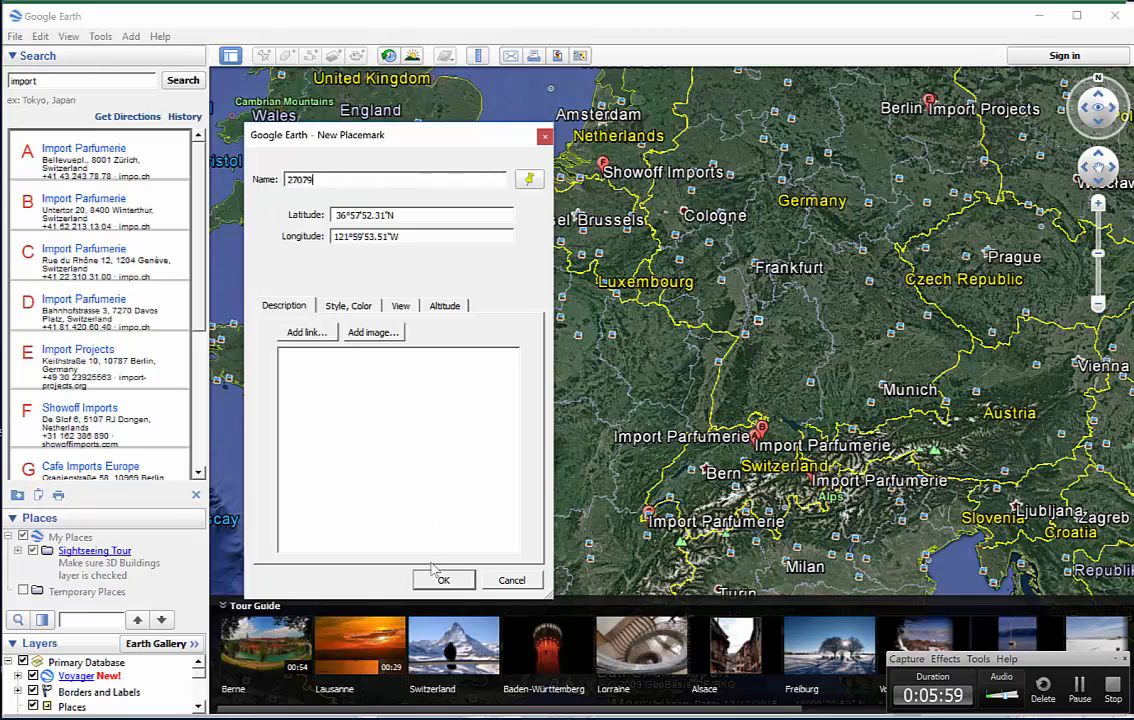
{"action": "left_click", "coordinate": [443, 579]}
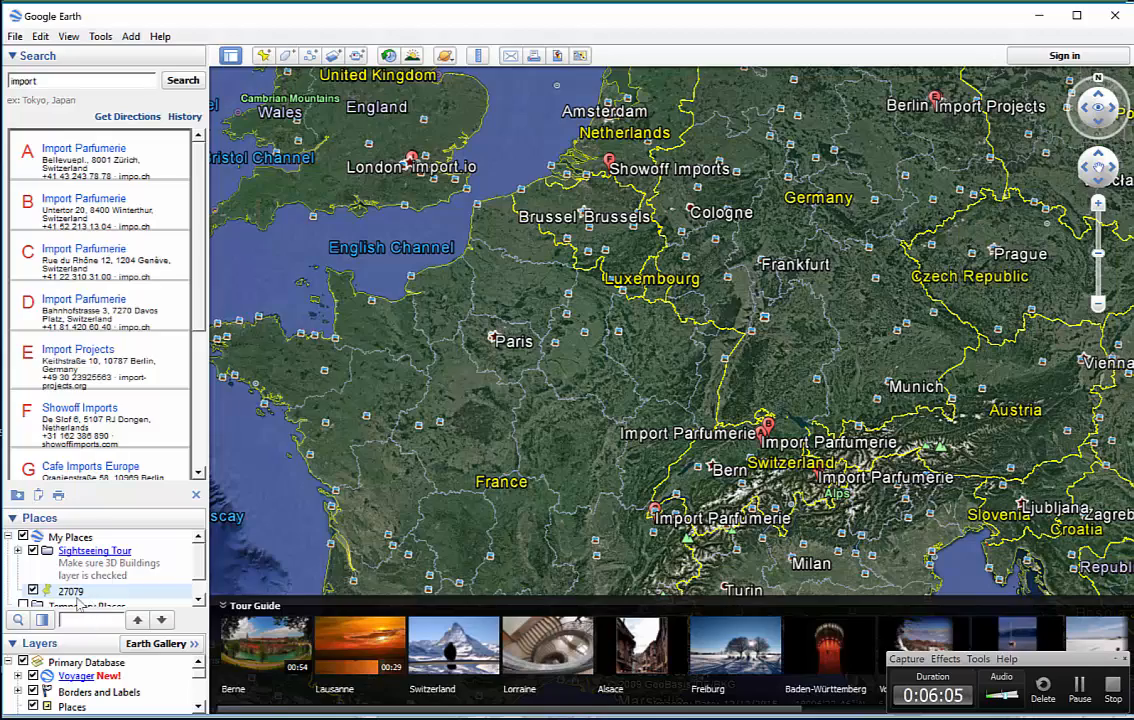
Step: Locate placemark 27079 on the globe and examine its position along the California coast at close range
{"action": "left_click", "coordinate": [72, 592]}
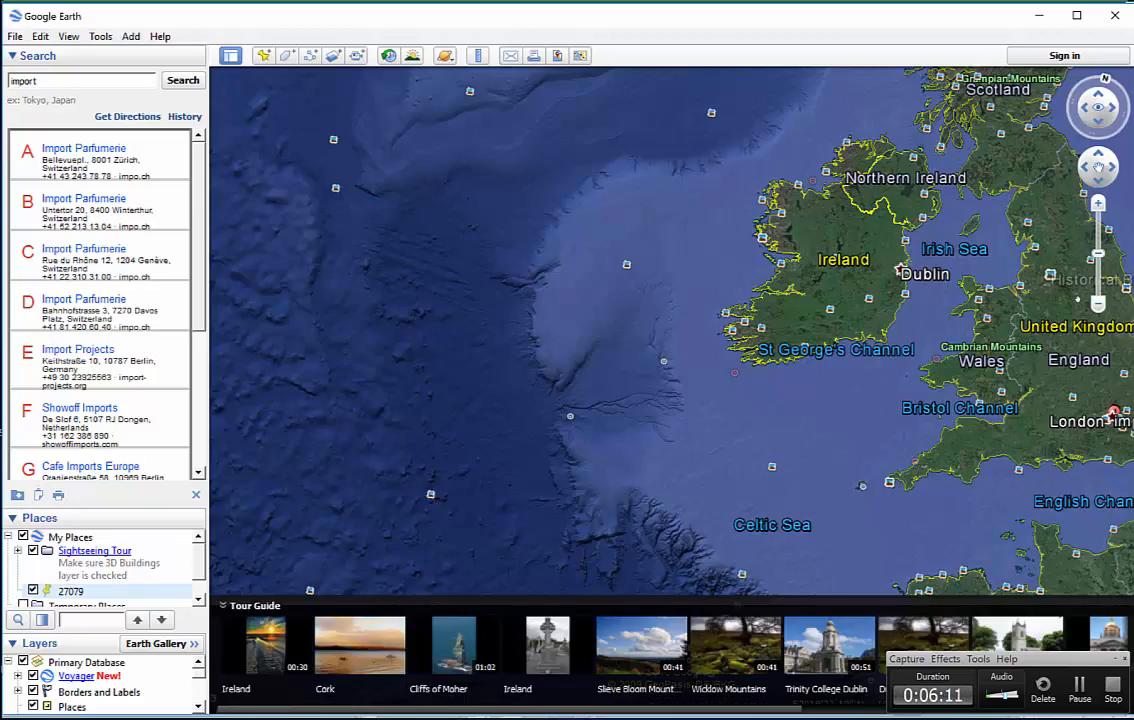
{"action": "left_click", "coordinate": [1098, 303]}
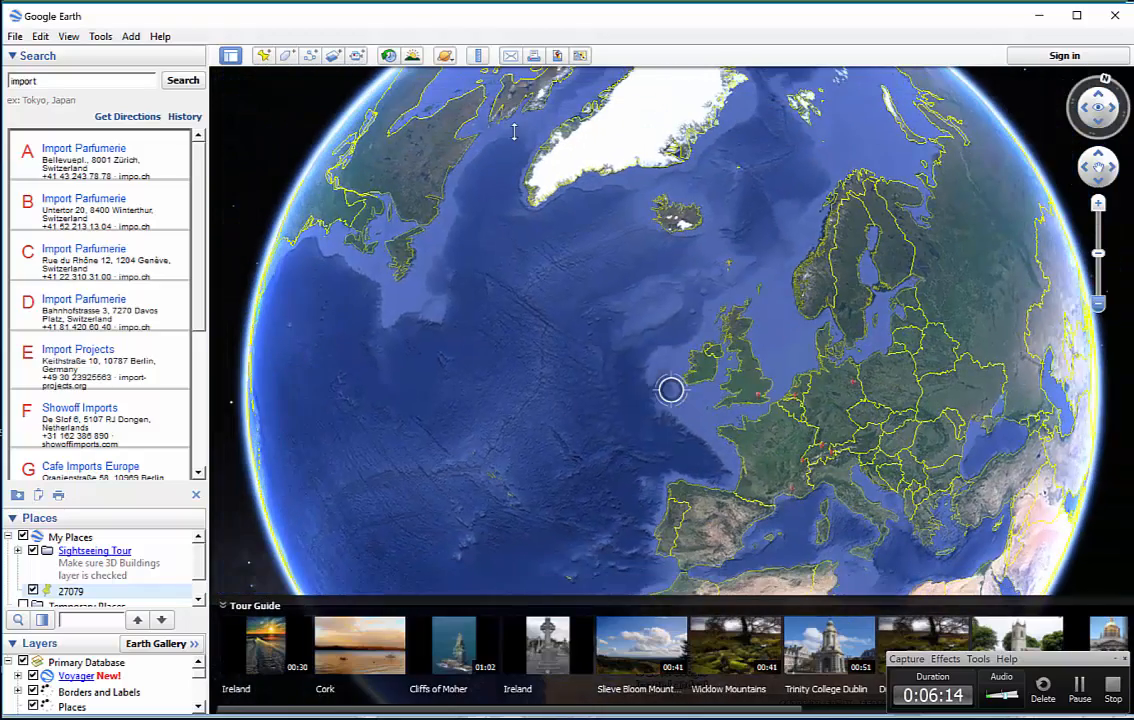
{"action": "left_click_drag", "start_coordinate": [456, 302], "coordinate": [826, 438]}
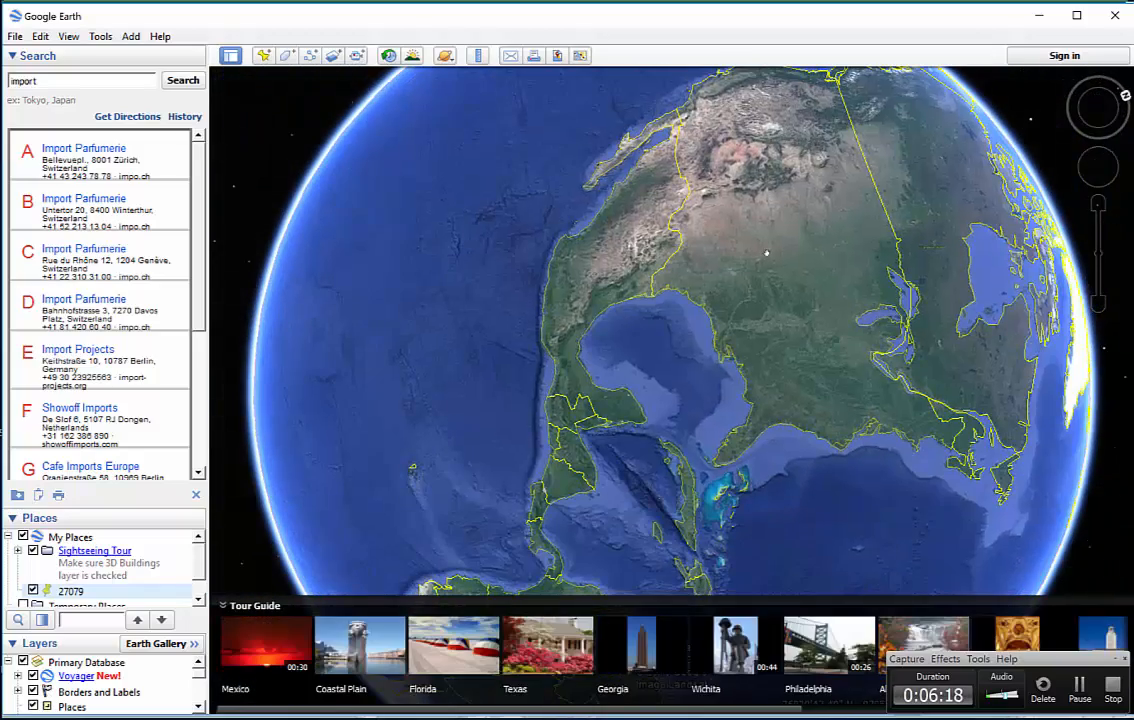
{"action": "left_click_drag", "start_coordinate": [766, 253], "coordinate": [604, 380]}
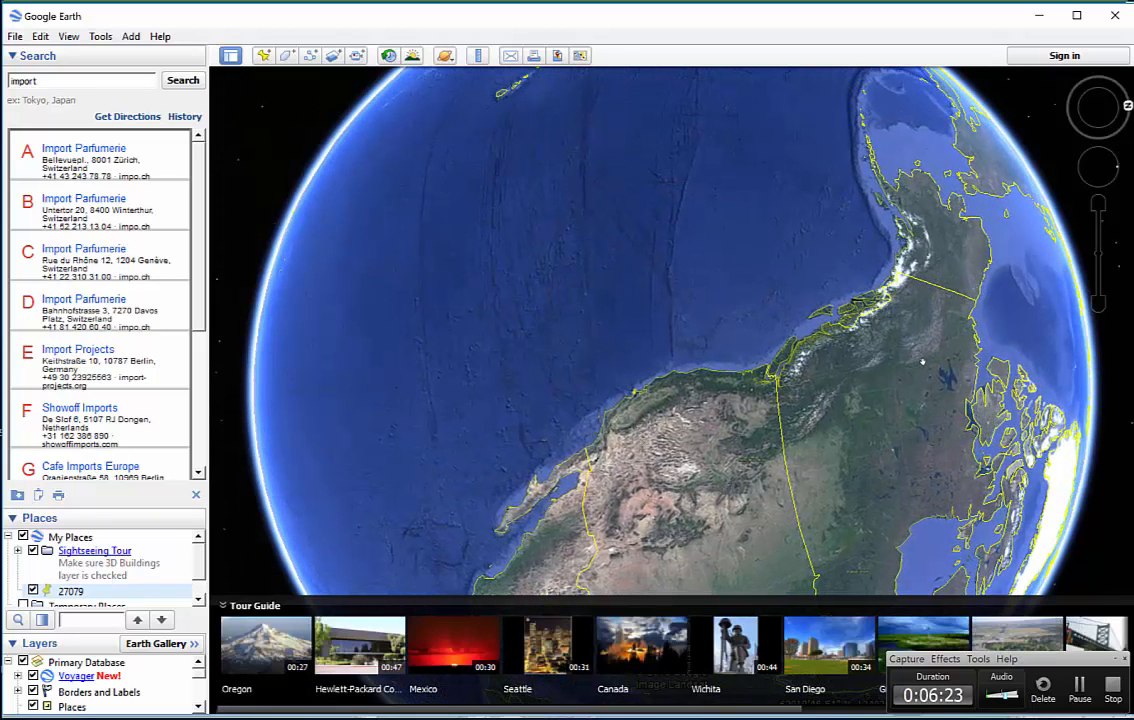
{"action": "left_click", "coordinate": [1098, 204]}
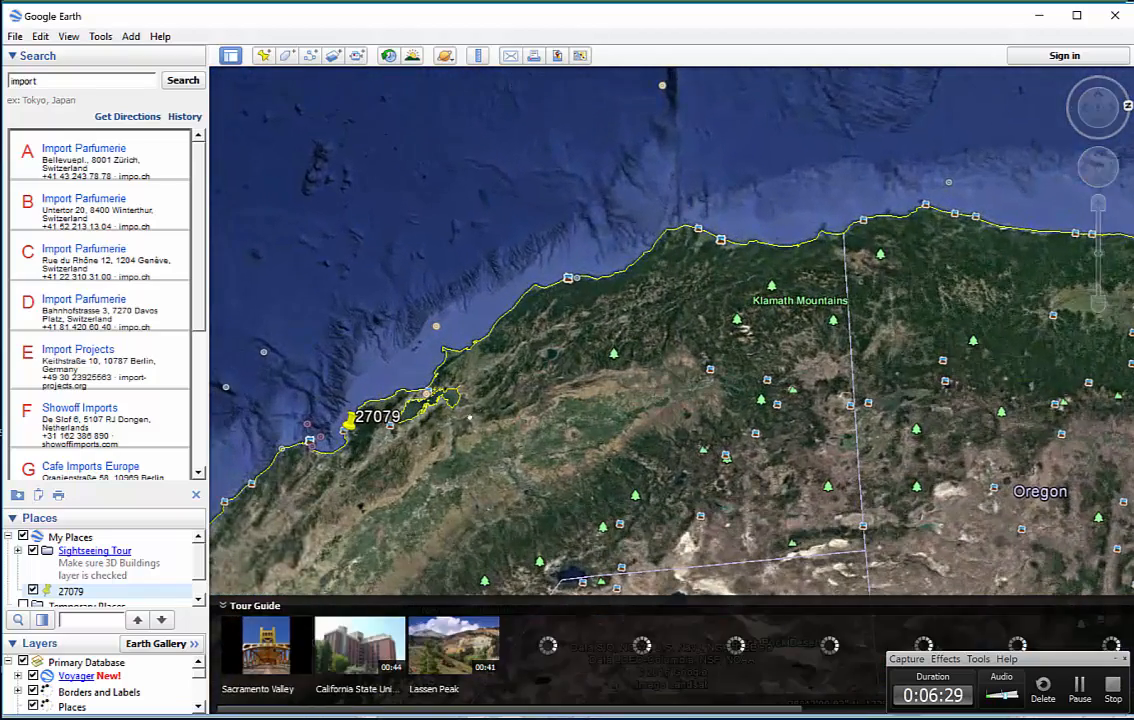
{"action": "left_click_drag", "start_coordinate": [323, 523], "coordinate": [613, 391]}
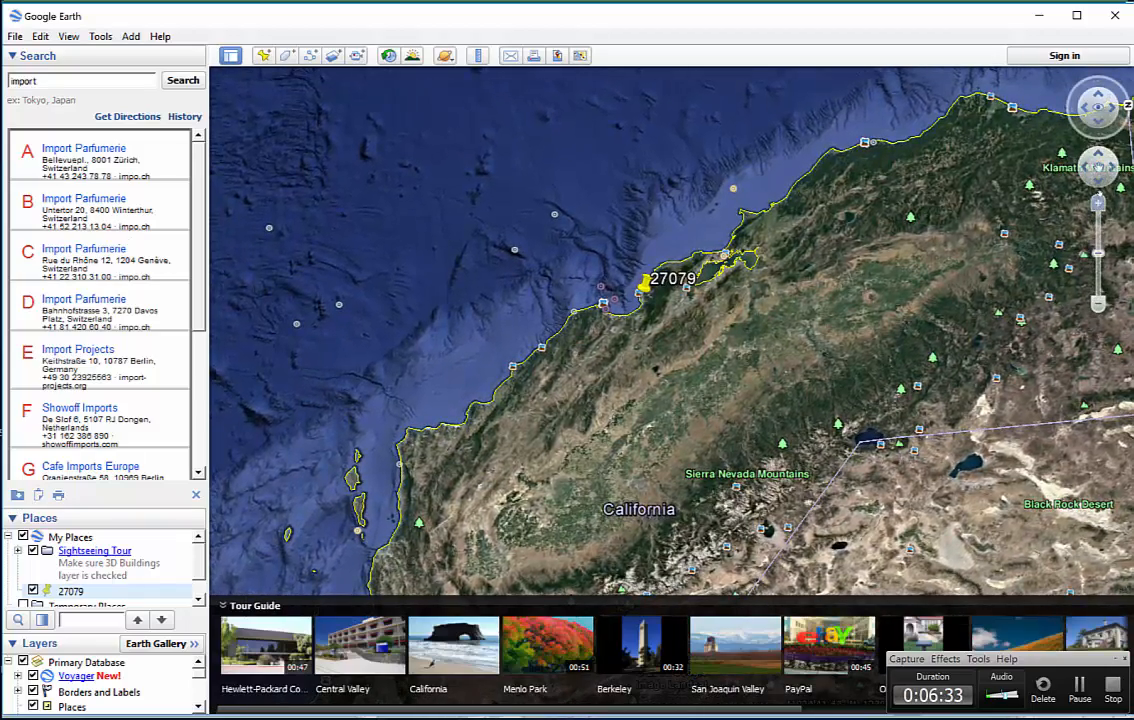
{"action": "left_click", "coordinate": [1098, 203]}
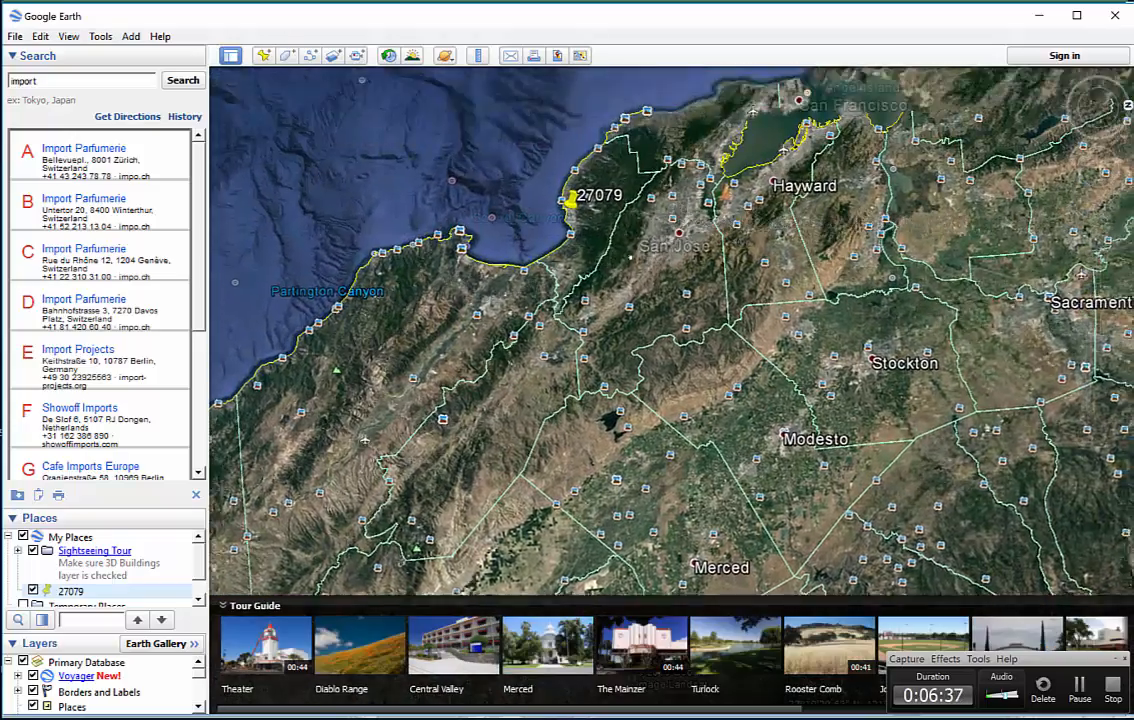
{"action": "left_click_drag", "start_coordinate": [631, 257], "coordinate": [627, 345]}
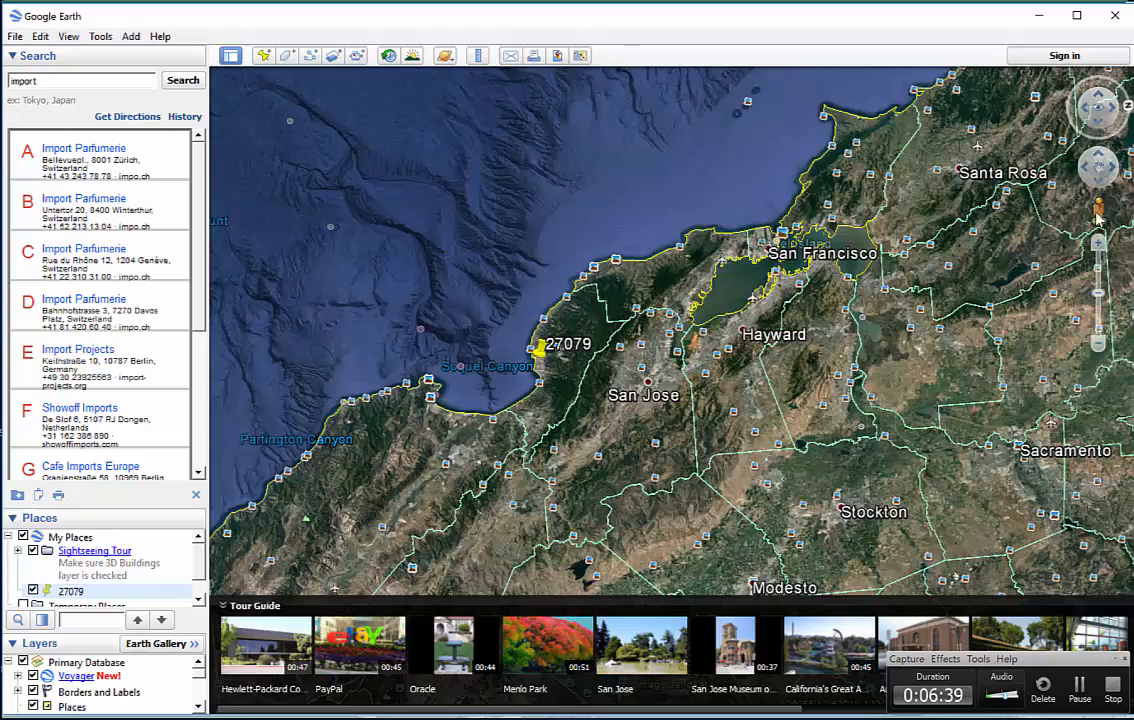
{"action": "left_click", "coordinate": [1098, 242]}
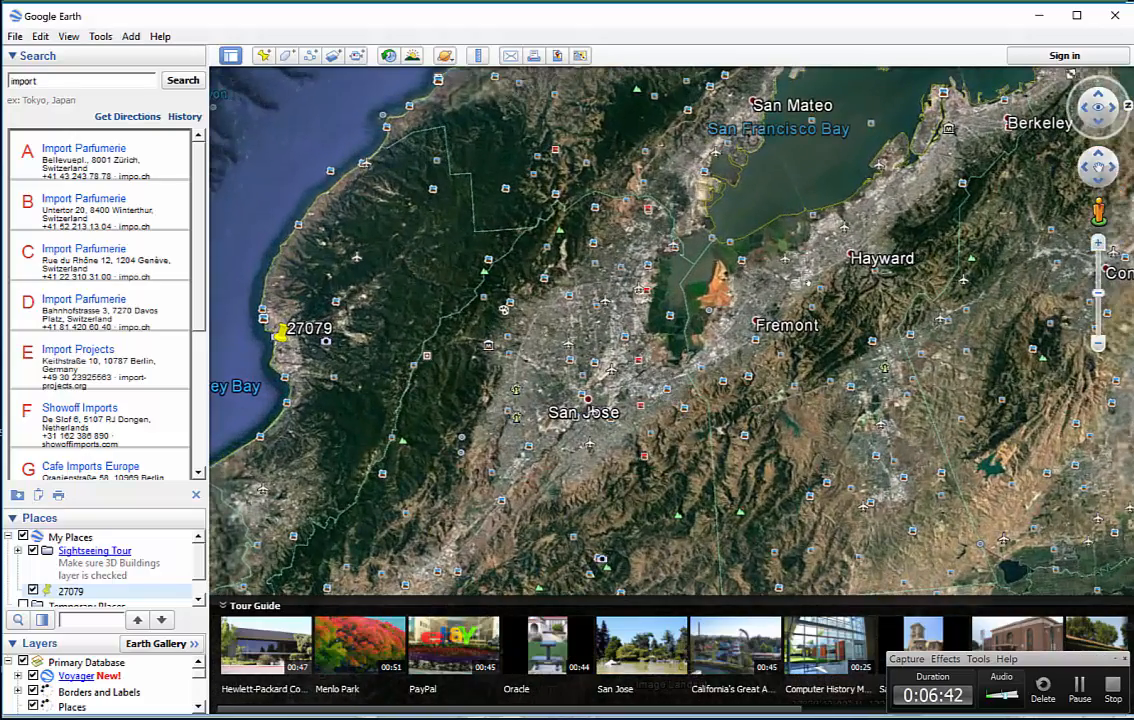
{"action": "left_click_drag", "start_coordinate": [363, 409], "coordinate": [603, 408]}
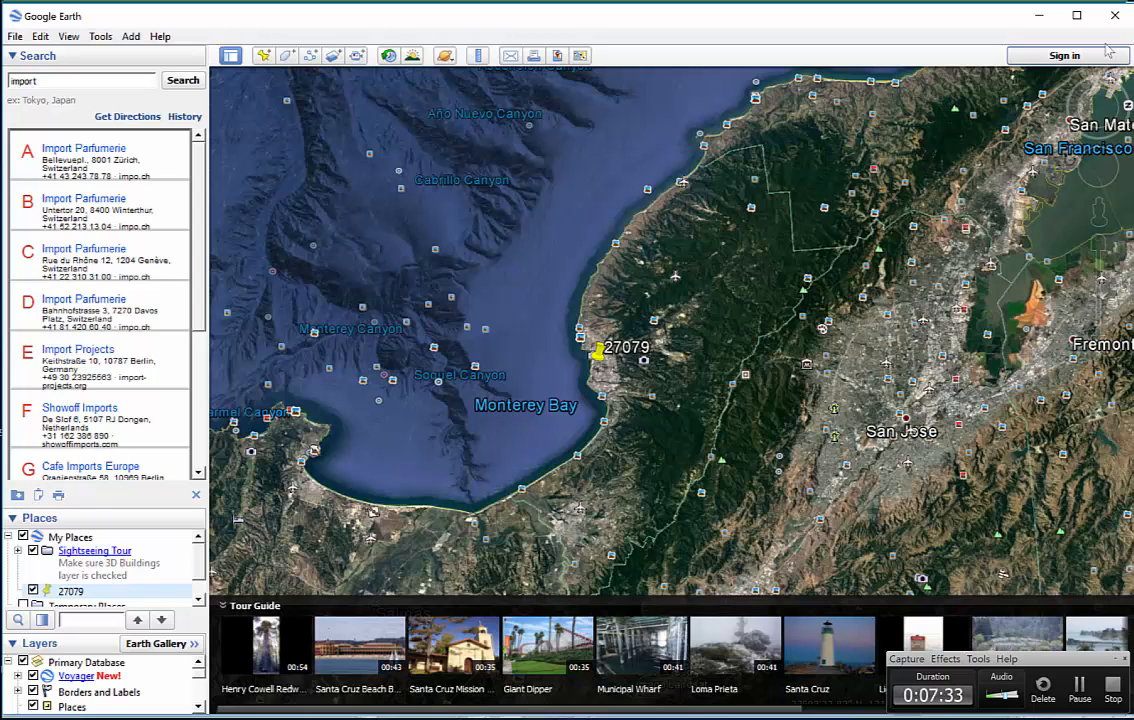
Step: Minimize Google Earth and close the Notepad document without saving it, leaving the call records spreadsheet in view
{"action": "left_click", "coordinate": [1040, 19]}
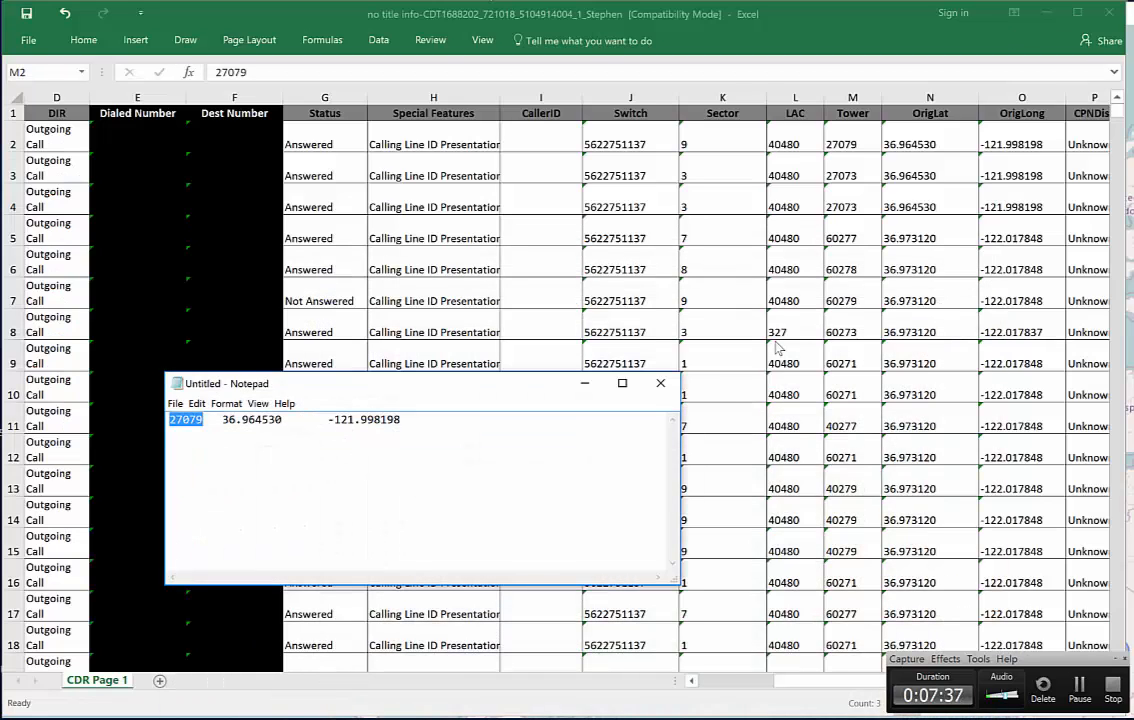
{"action": "left_click", "coordinate": [660, 386]}
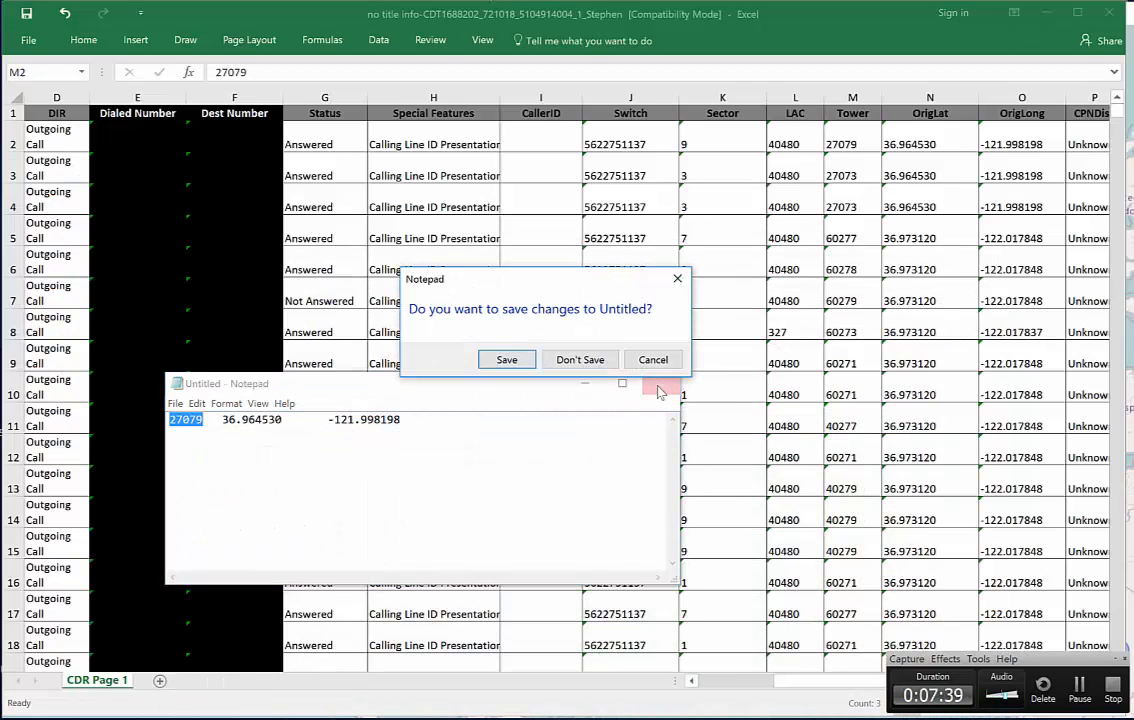
{"action": "left_click", "coordinate": [572, 360]}
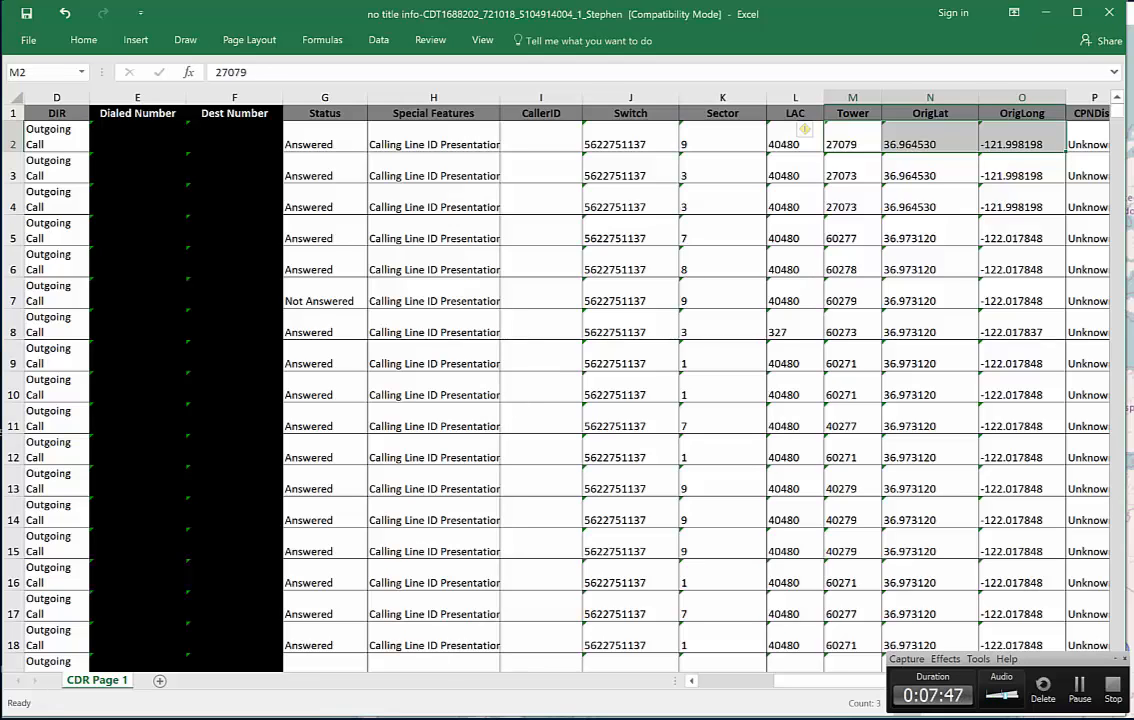
Step: Switch to MapLink and add a new Points and paths layer labelled "Traing one"
{"action": "key", "text": "alt+Tab"}
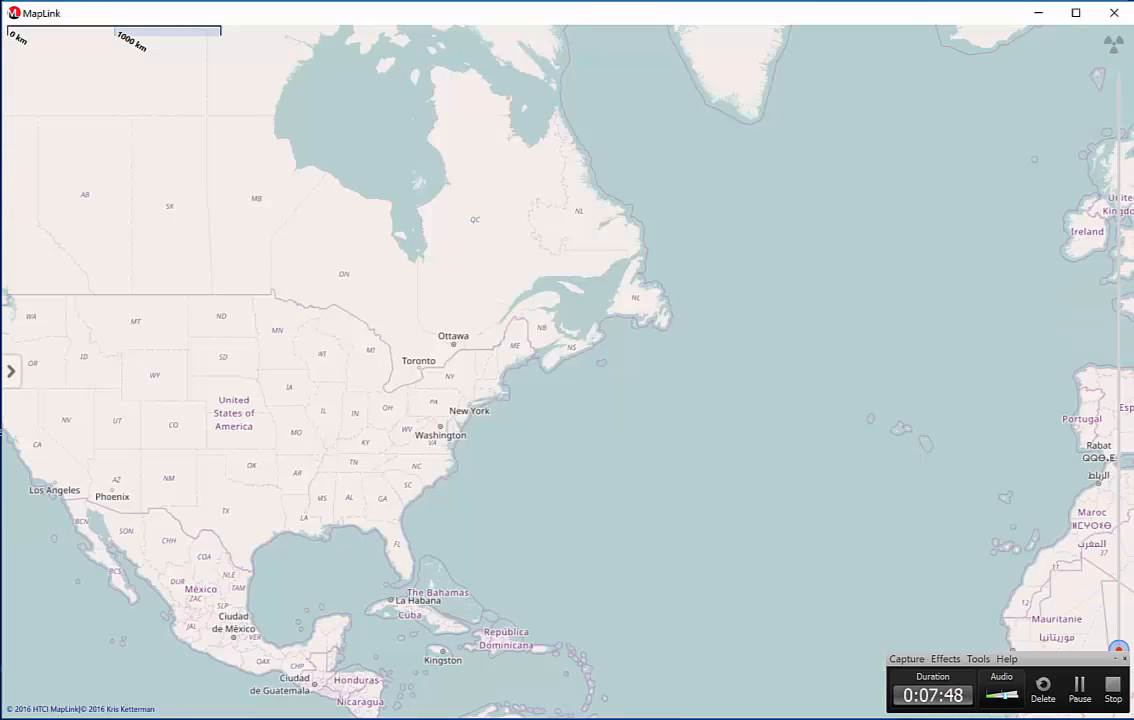
{"action": "left_click_drag", "start_coordinate": [511, 505], "coordinate": [794, 465]}
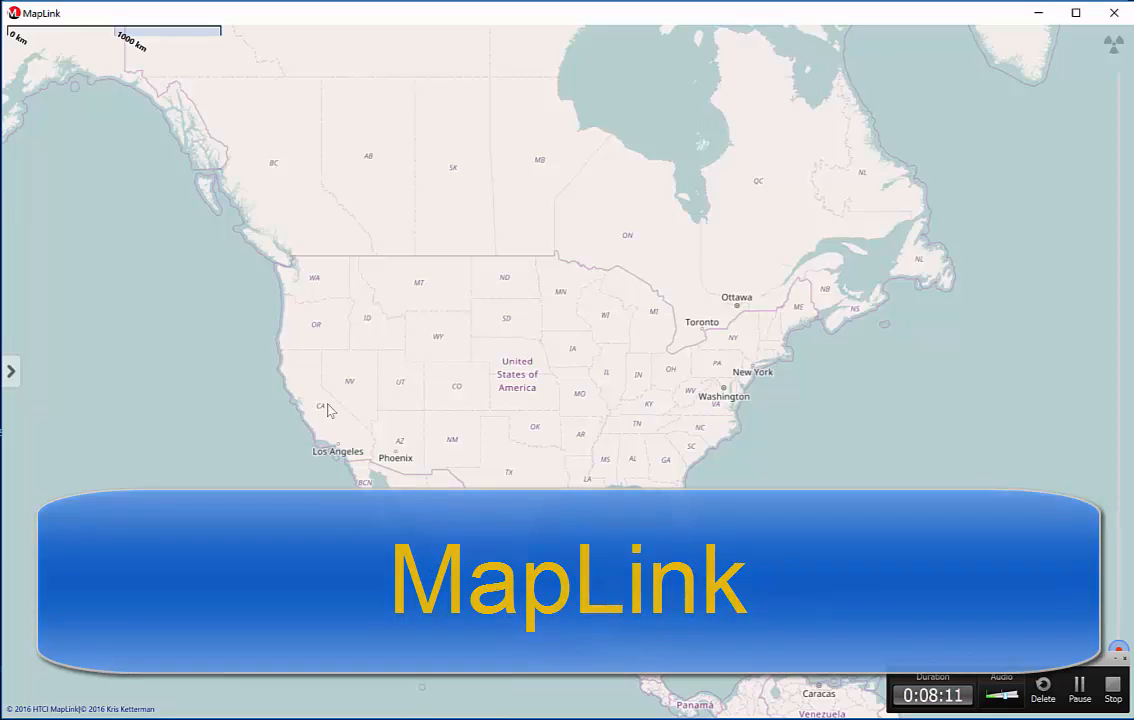
{"action": "left_click_drag", "start_coordinate": [344, 416], "coordinate": [413, 432]}
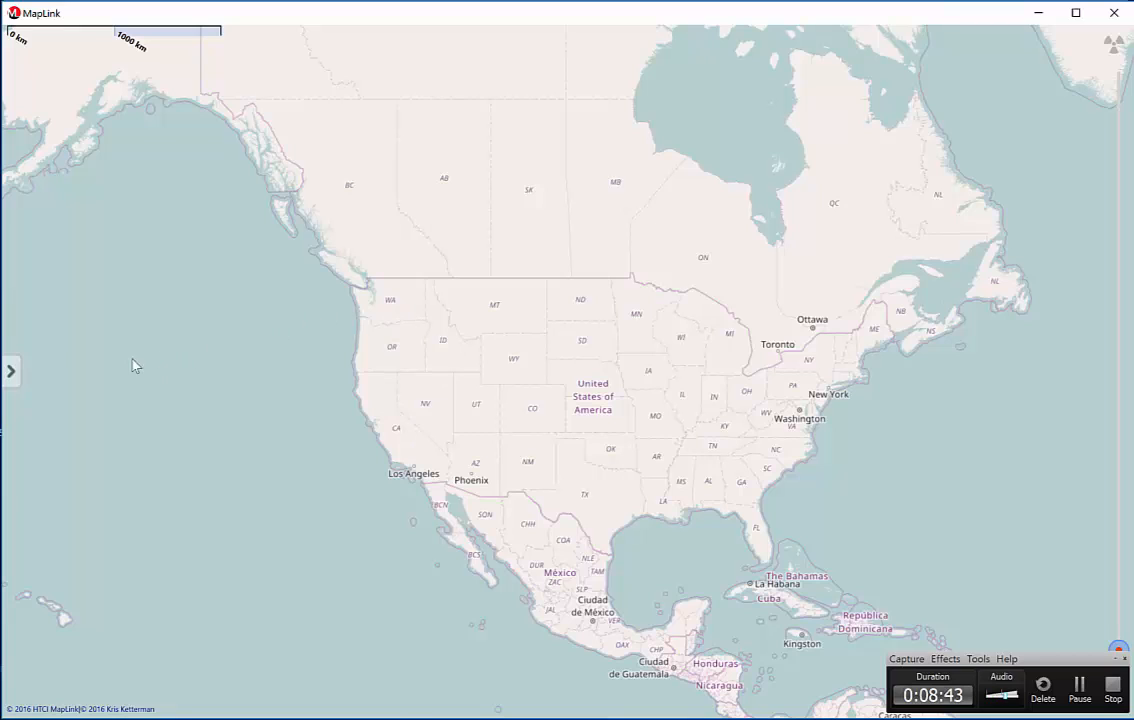
{"action": "left_click", "coordinate": [11, 373]}
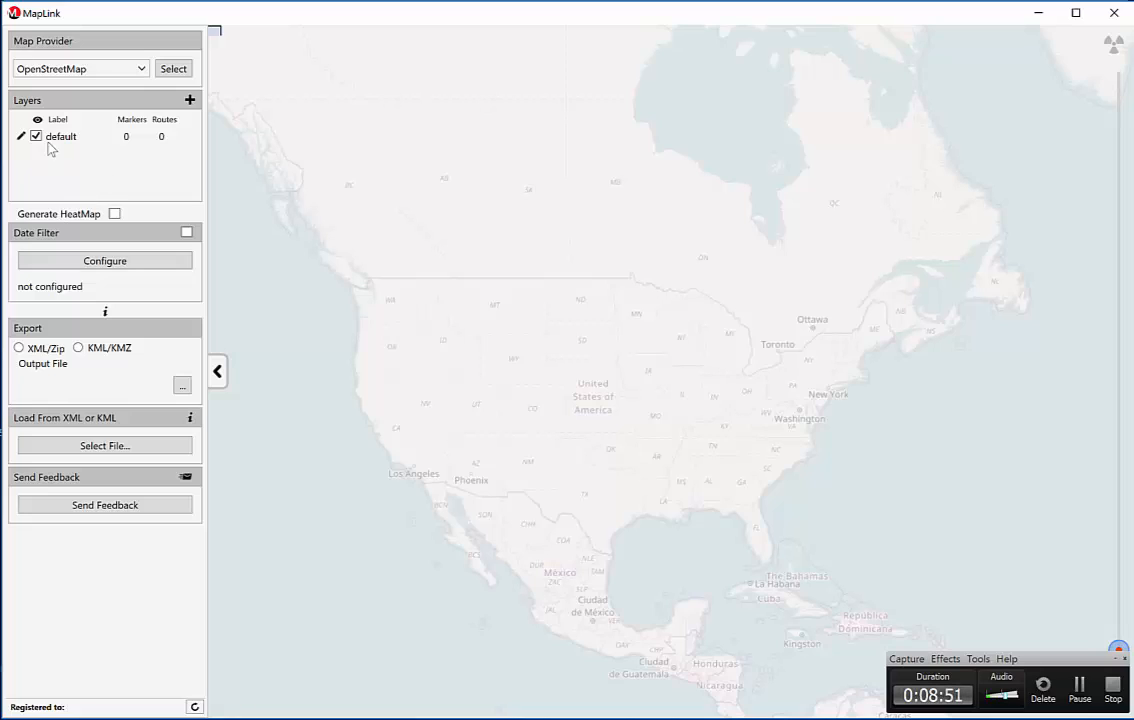
{"action": "left_click", "coordinate": [189, 100]}
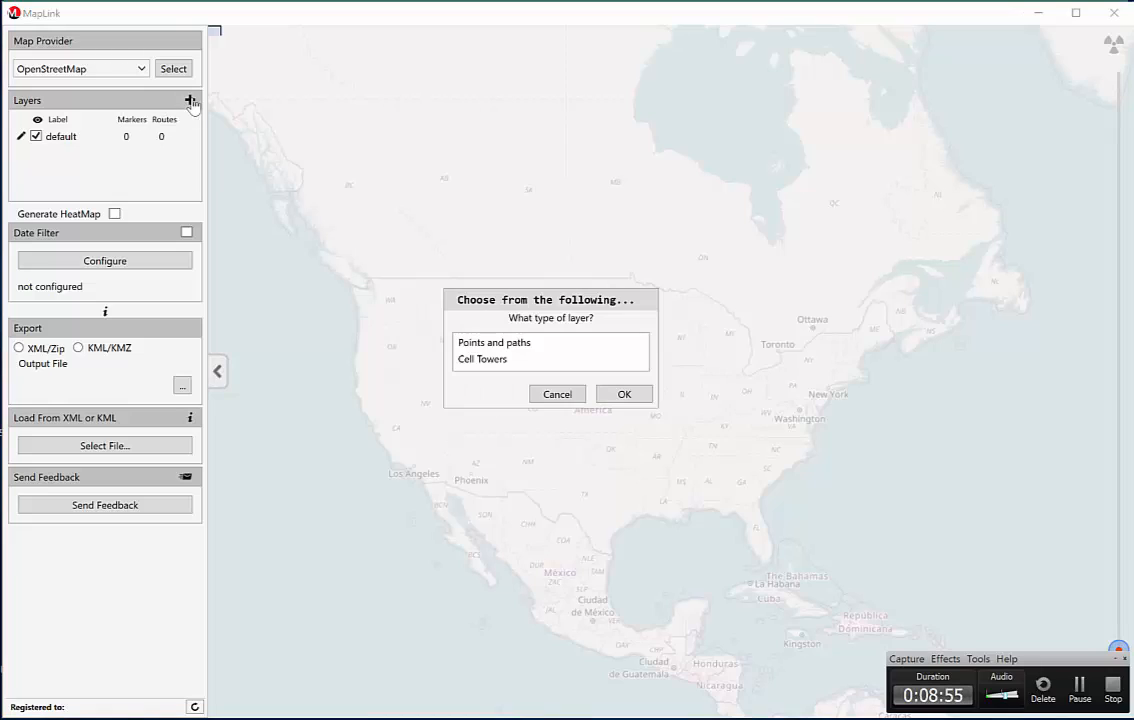
{"action": "left_click", "coordinate": [518, 345]}
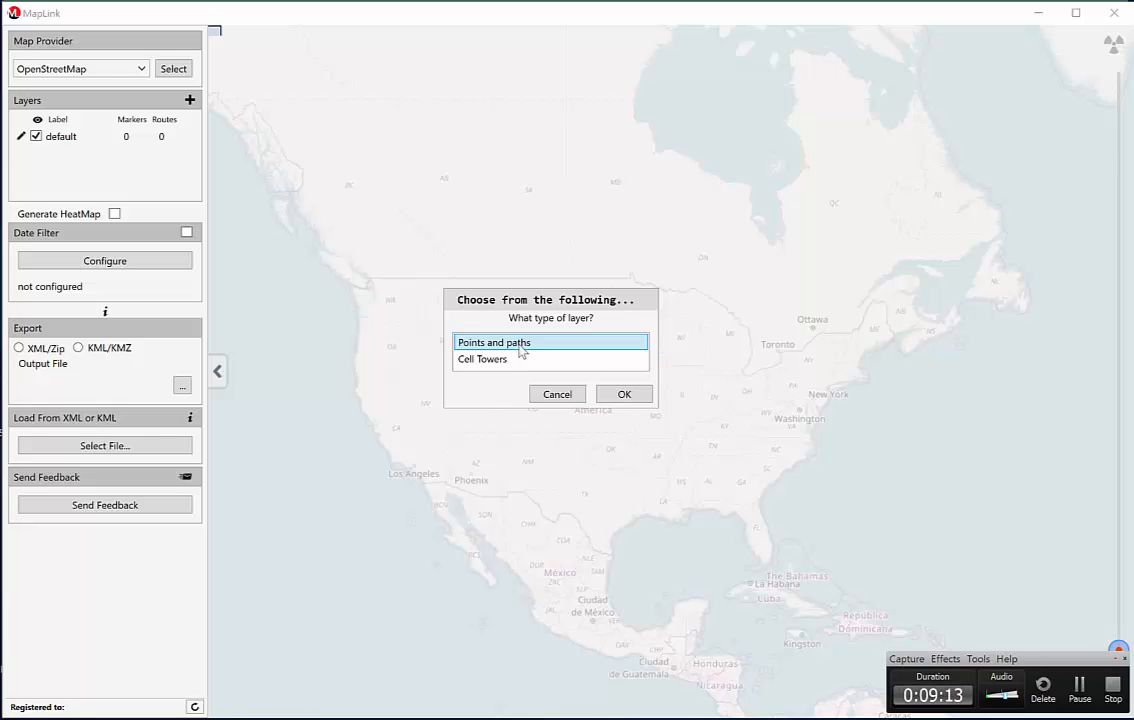
{"action": "left_click", "coordinate": [620, 394]}
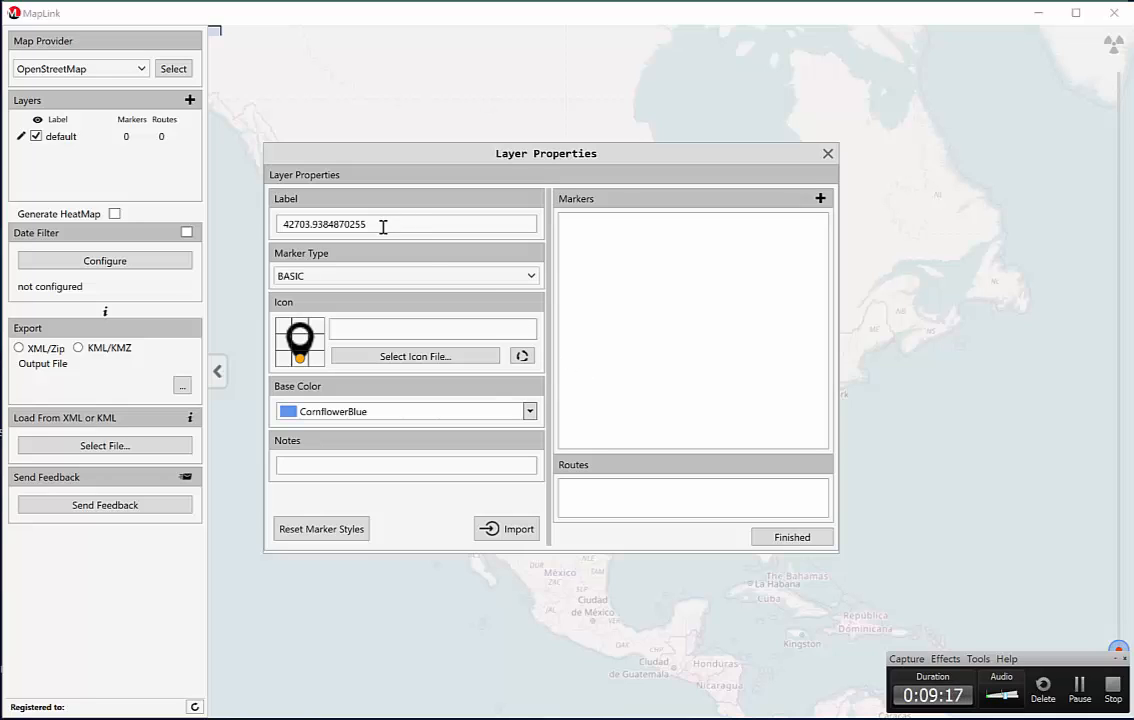
{"action": "left_click_drag", "start_coordinate": [382, 225], "coordinate": [200, 208]}
{"action": "type", "text": "Traing "}
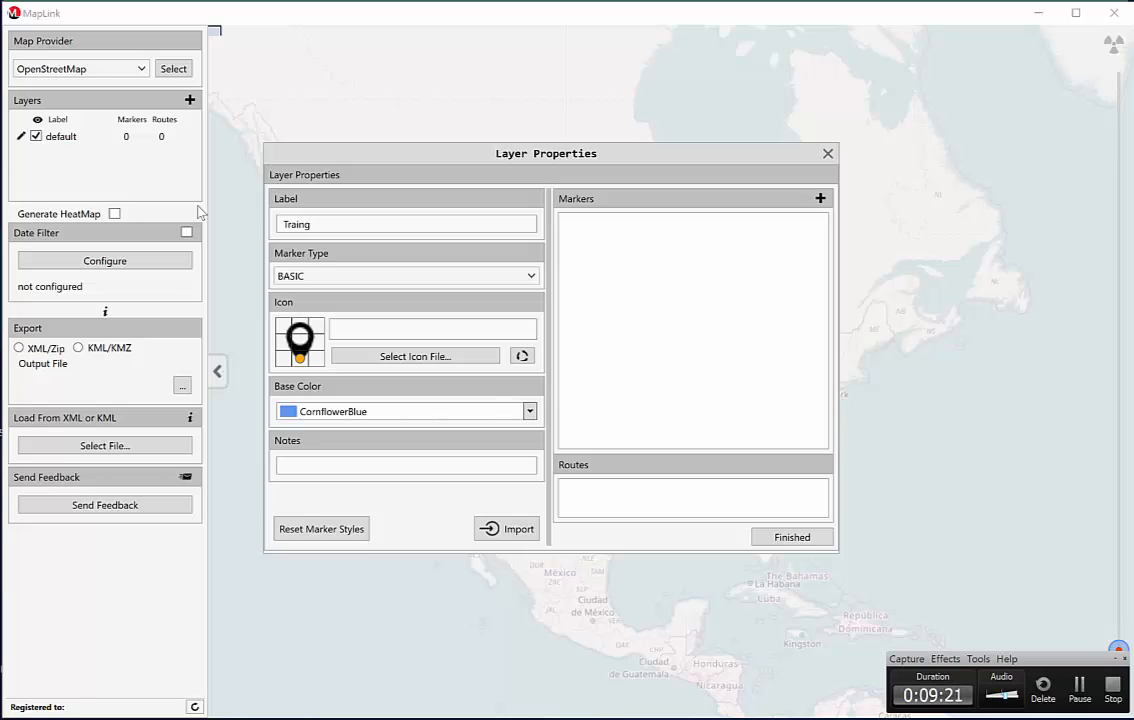
{"action": "type", "text": "one"}
Step: Start a Freeform import into the layer, compare the CDR and Tower setups for multiple files, and return to single file import
{"action": "left_click", "coordinate": [493, 531]}
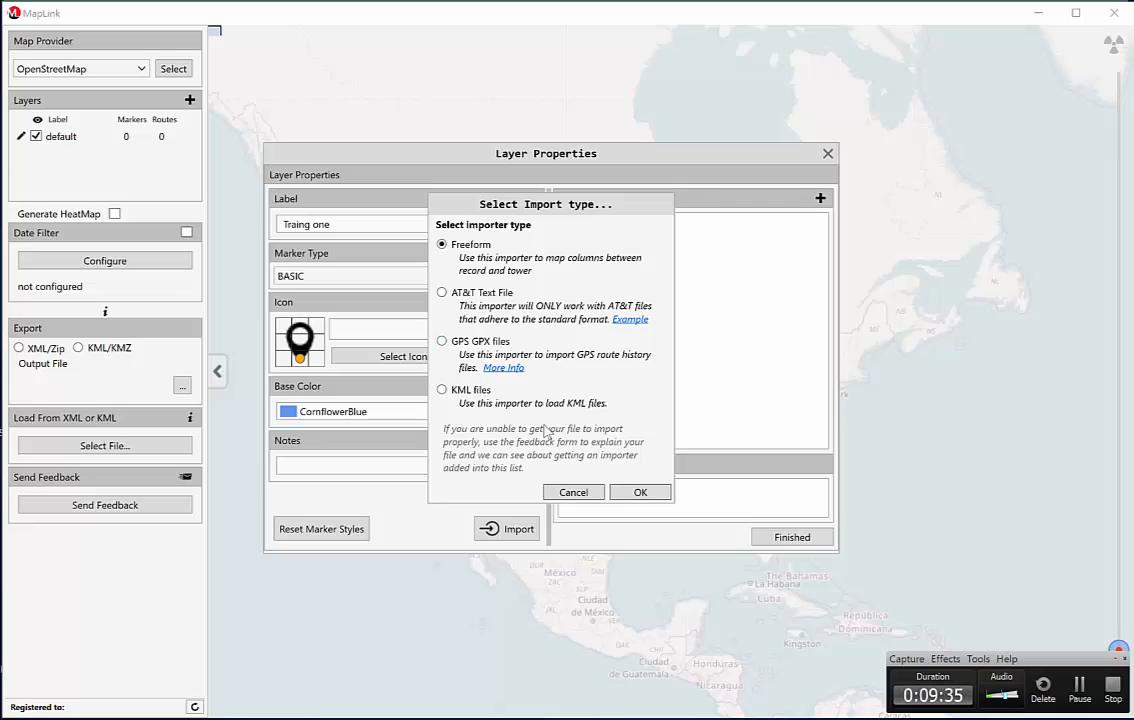
{"action": "left_click", "coordinate": [640, 492]}
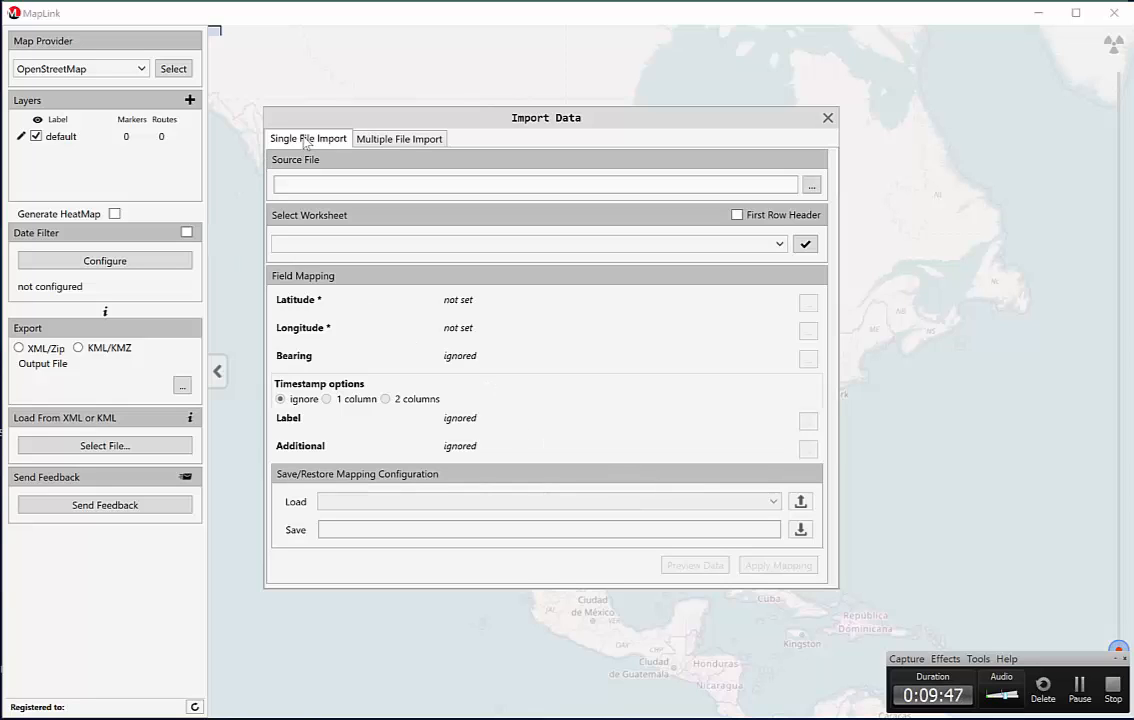
{"action": "left_click", "coordinate": [369, 140]}
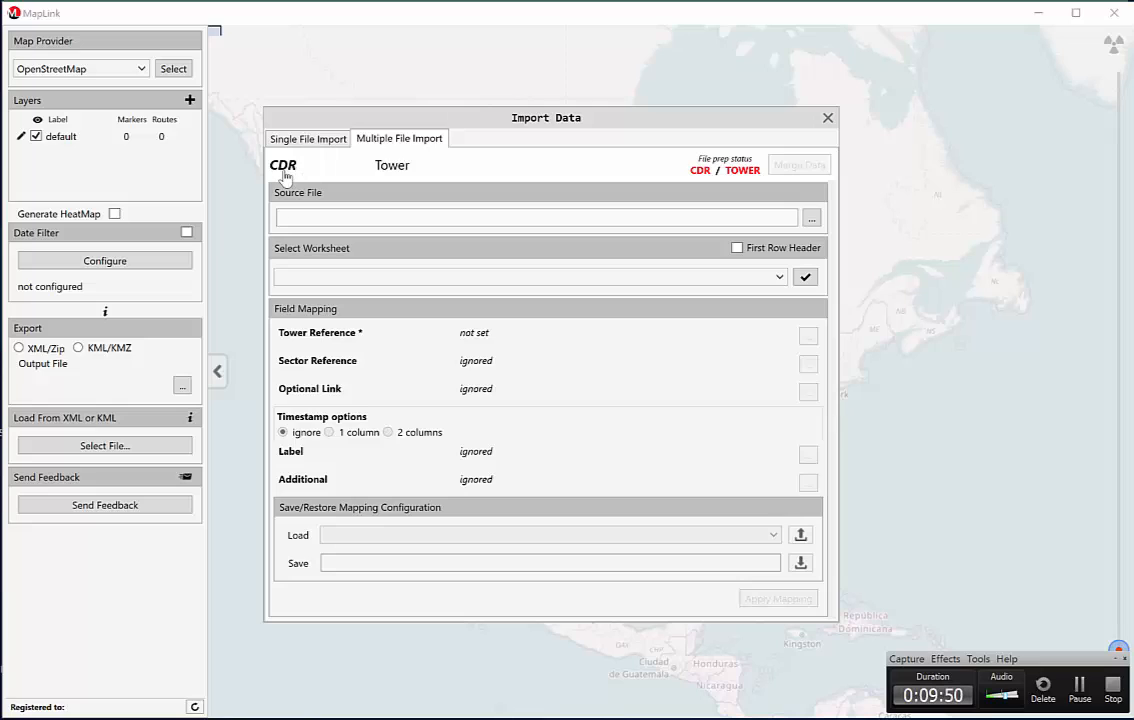
{"action": "left_click", "coordinate": [388, 172]}
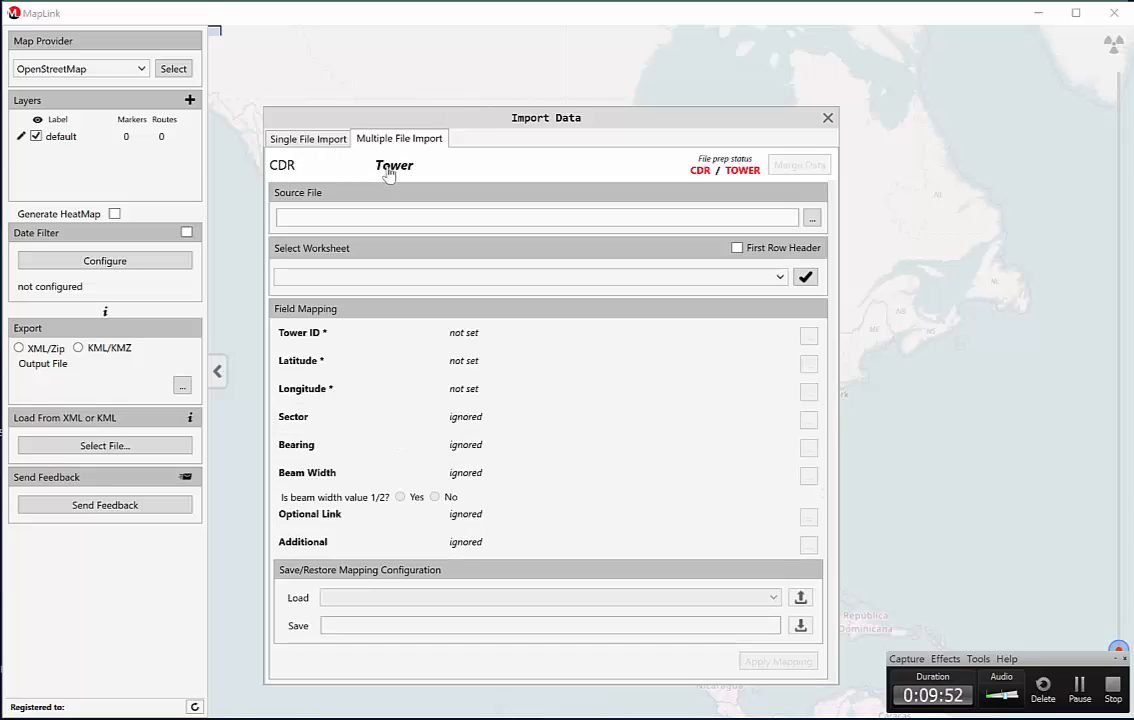
{"action": "left_click", "coordinate": [284, 170]}
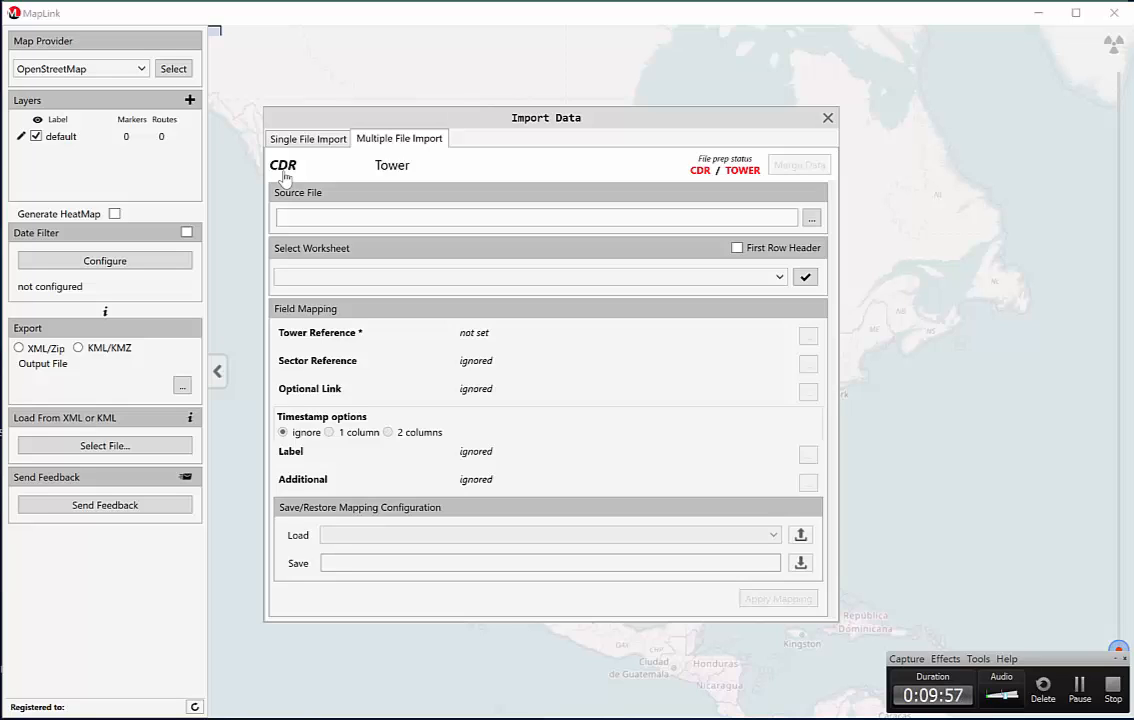
{"action": "left_click", "coordinate": [306, 139]}
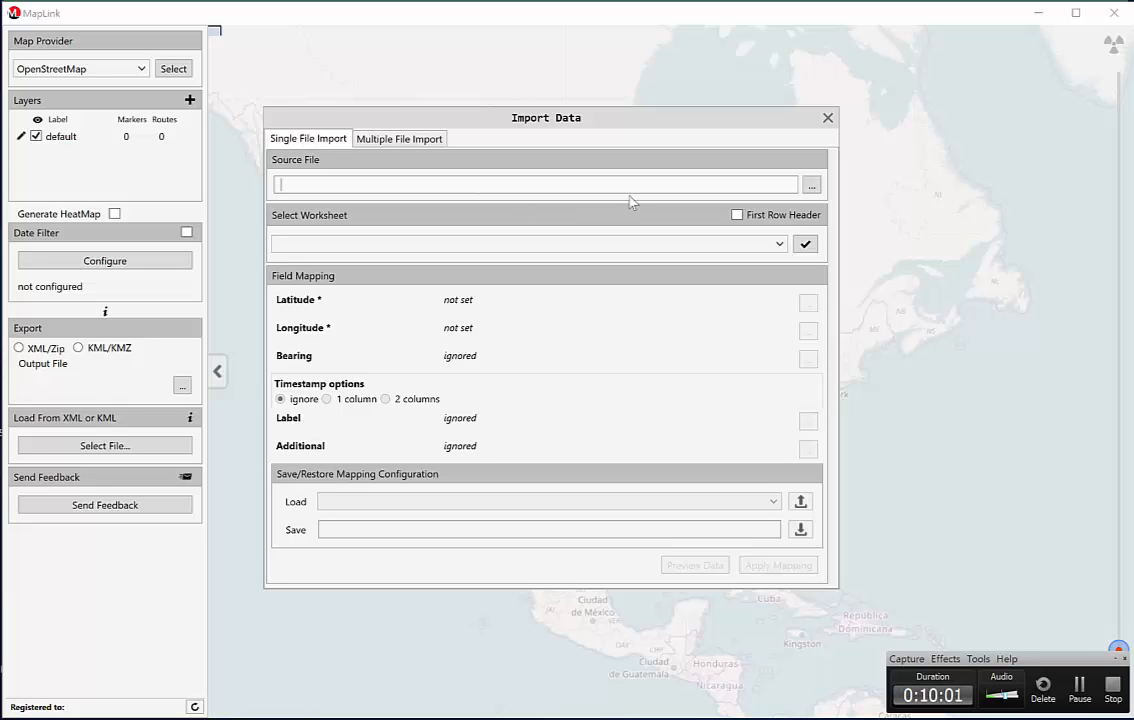
Step: Load the newest "no title info" call record workbook from the MetroPCS folder, using worksheet CDR Page 1 with its first row as header
{"action": "left_click", "coordinate": [811, 186]}
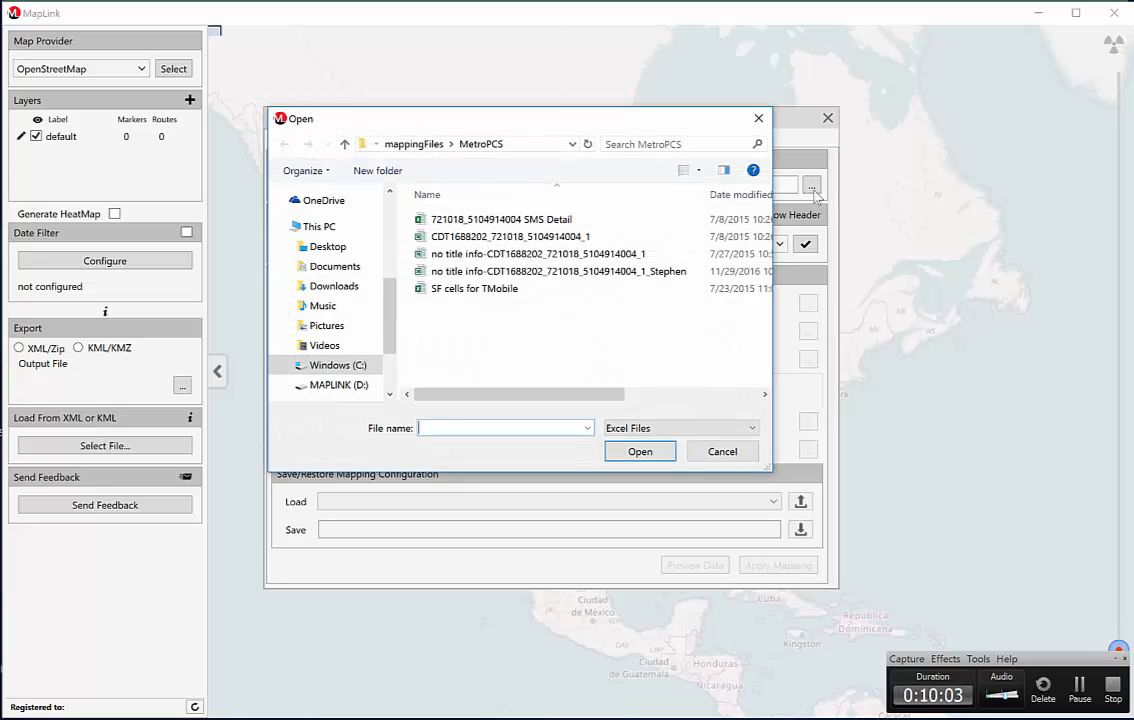
{"action": "left_click", "coordinate": [654, 272]}
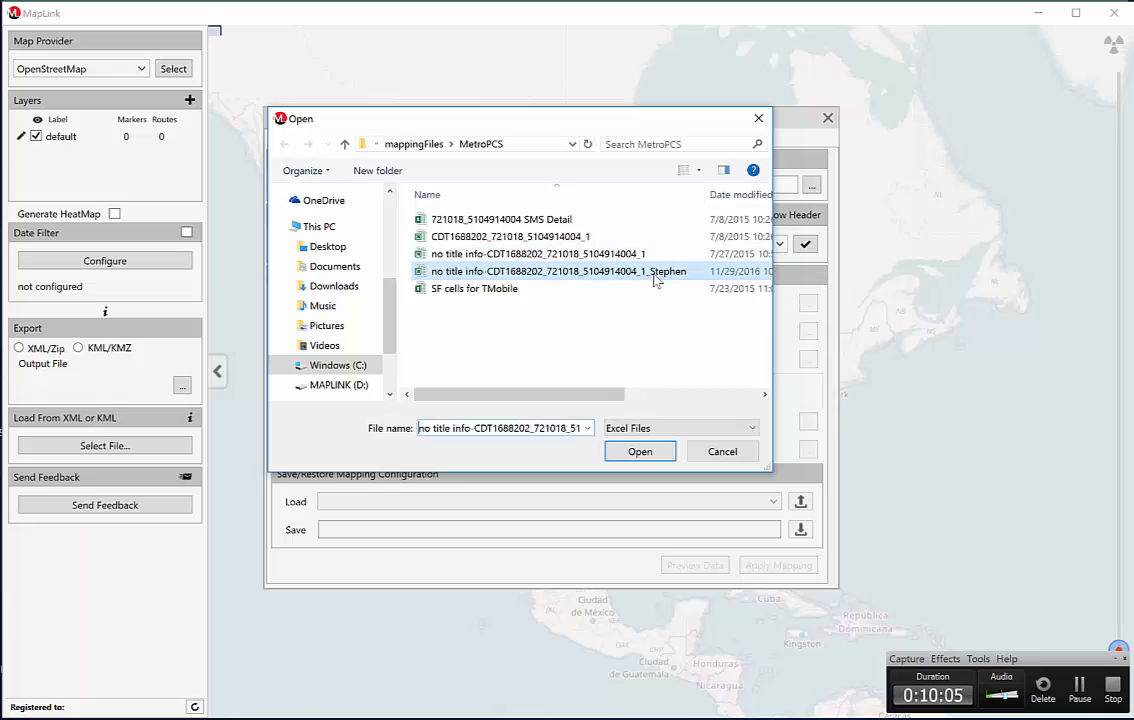
{"action": "left_click", "coordinate": [640, 452]}
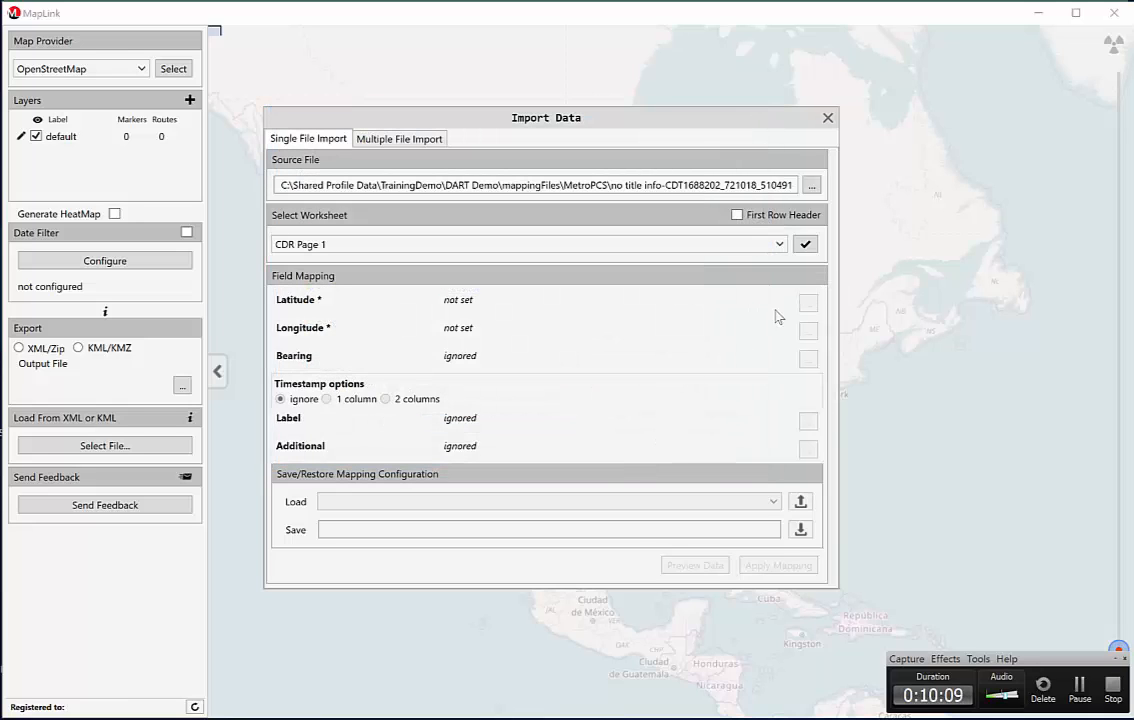
{"action": "left_click", "coordinate": [738, 216]}
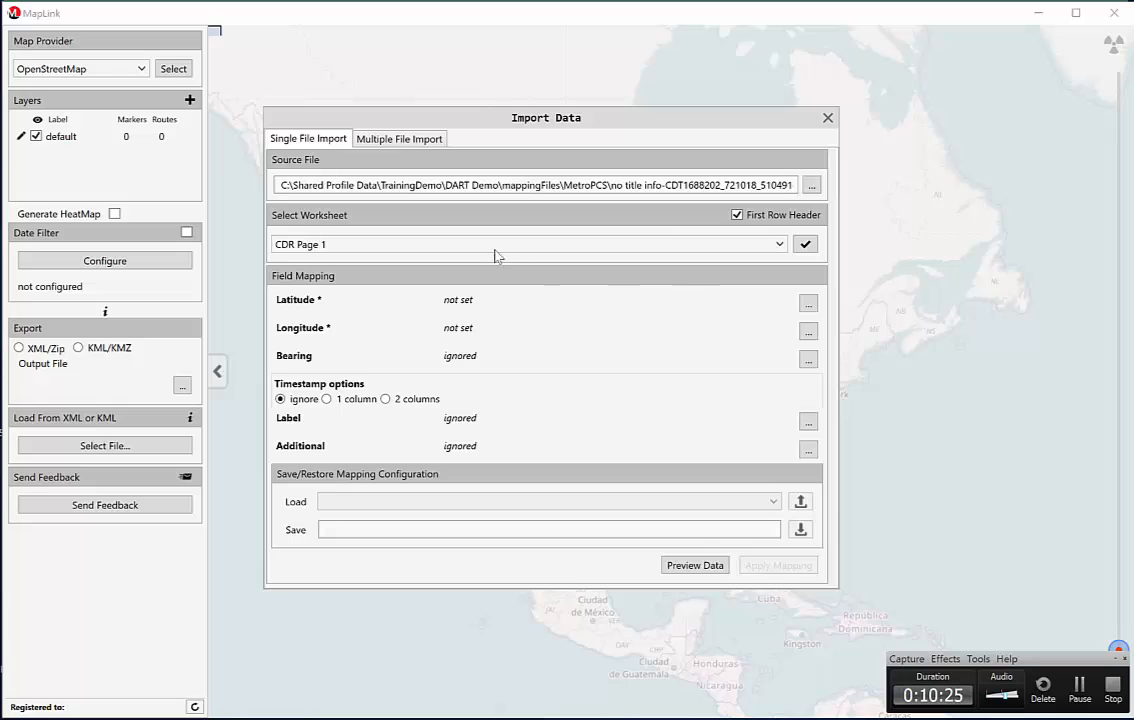
Step: Map the Latitude field to the OrigLat column and the Longitude field to the OrigLong column
{"action": "left_click", "coordinate": [808, 305]}
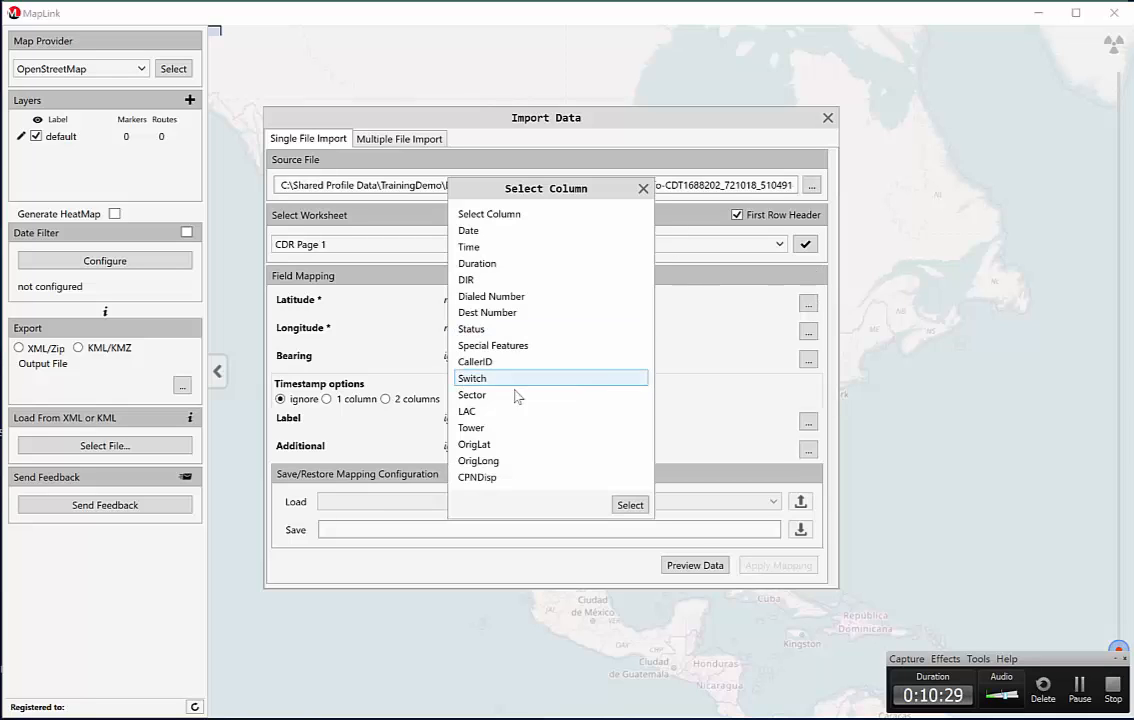
{"action": "left_click", "coordinate": [478, 445]}
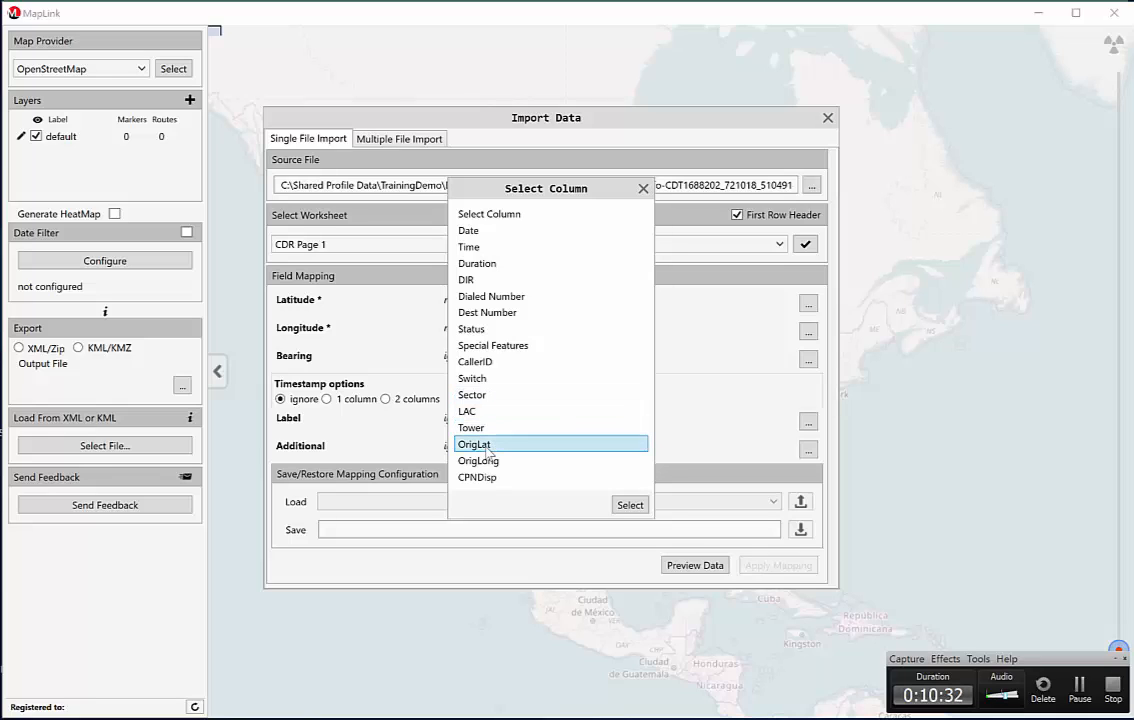
{"action": "left_click", "coordinate": [633, 505]}
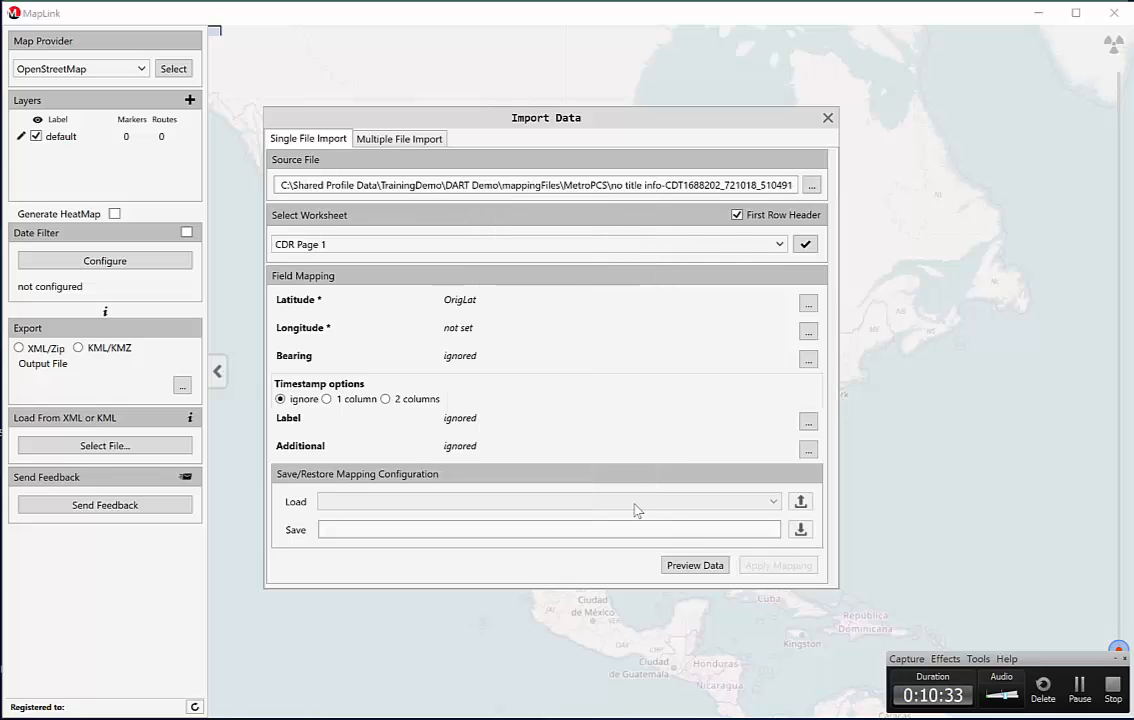
{"action": "left_click", "coordinate": [809, 331]}
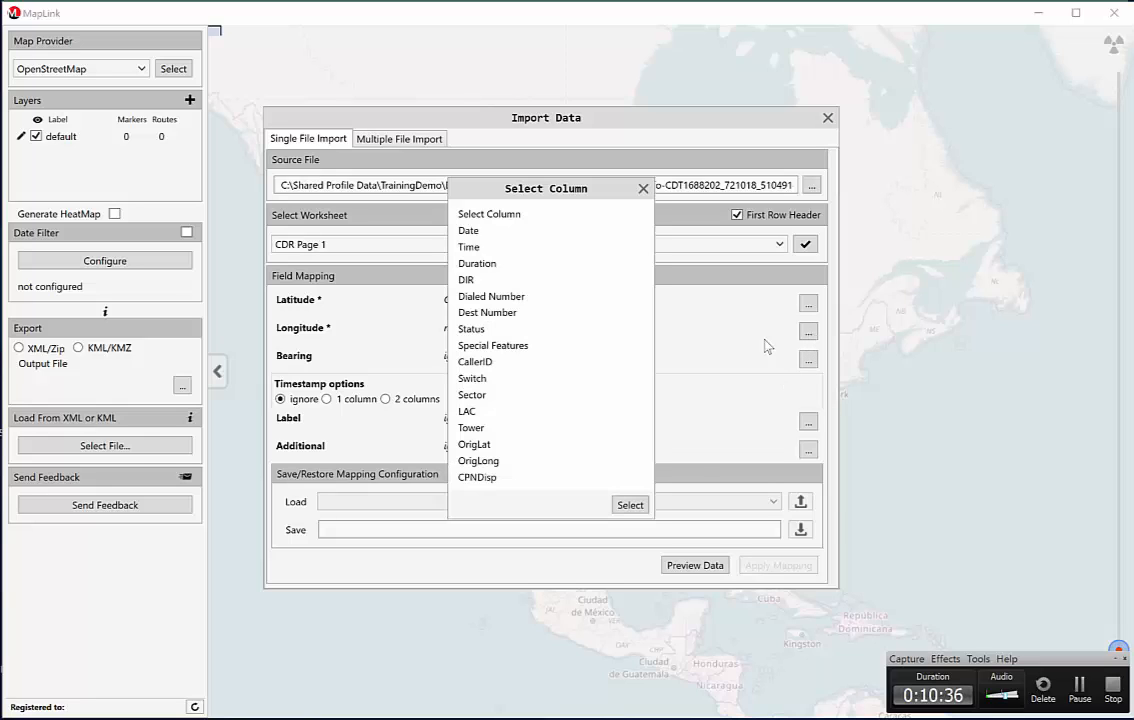
{"action": "left_click", "coordinate": [478, 461]}
{"action": "left_click", "coordinate": [630, 505]}
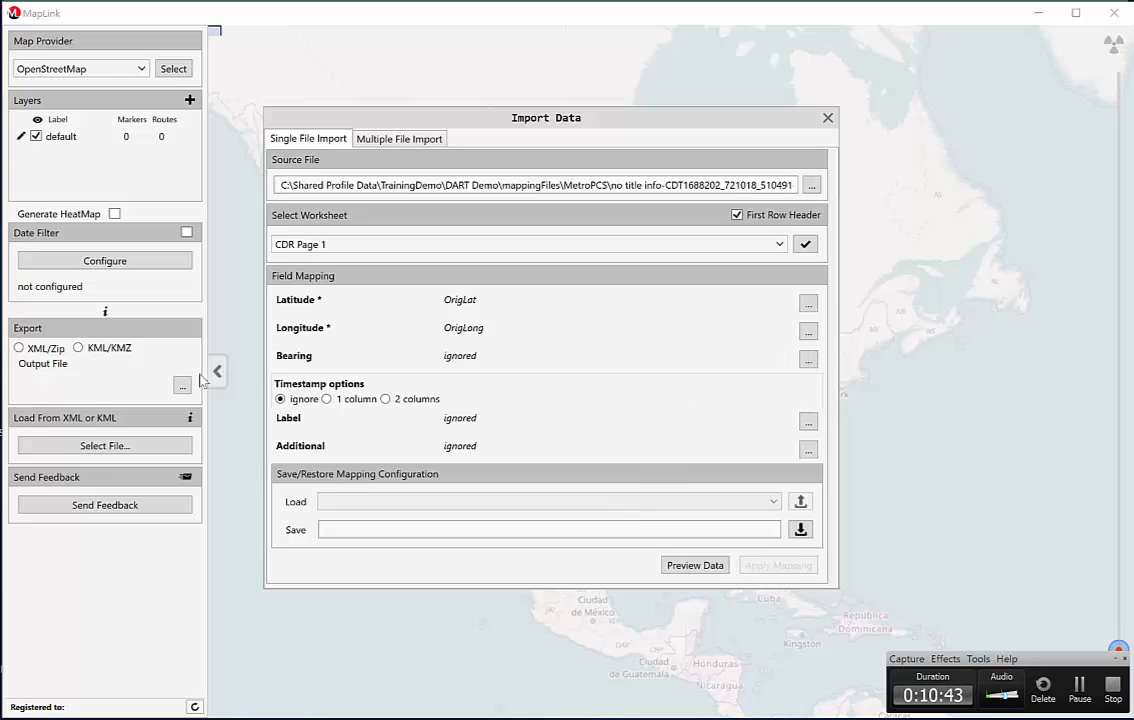
Step: Set the timestamp to 2 columns and map its Date and Time fields to the Date and Time columns
{"action": "left_click", "coordinate": [385, 400]}
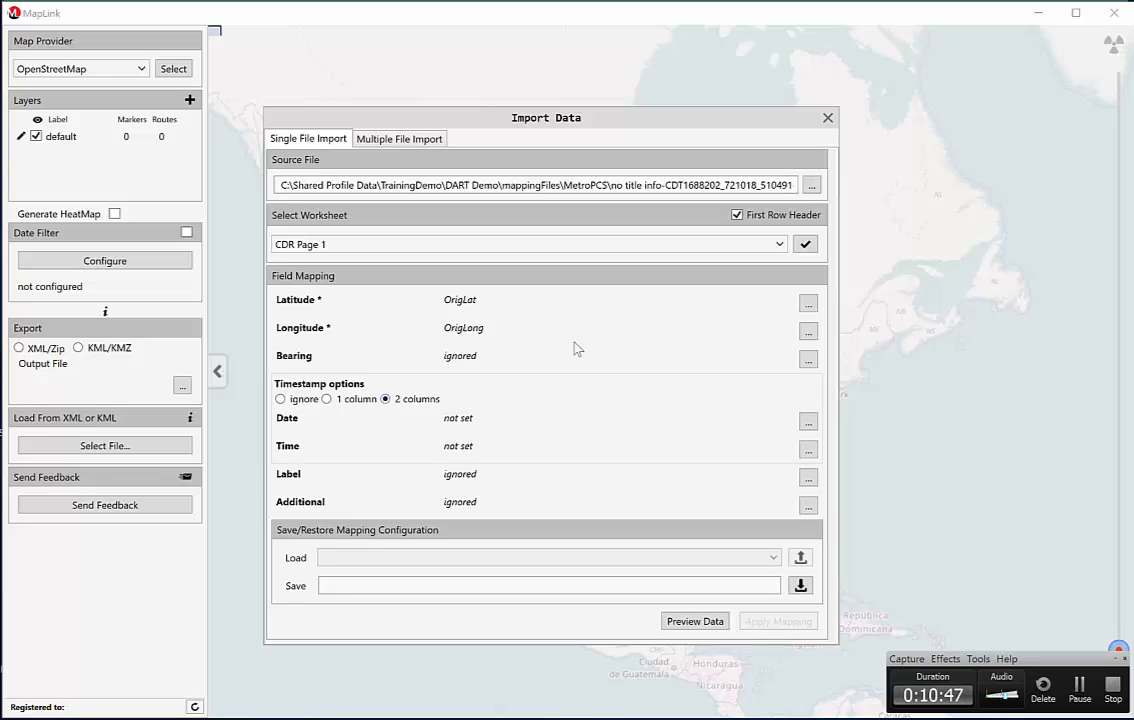
{"action": "left_click", "coordinate": [808, 423]}
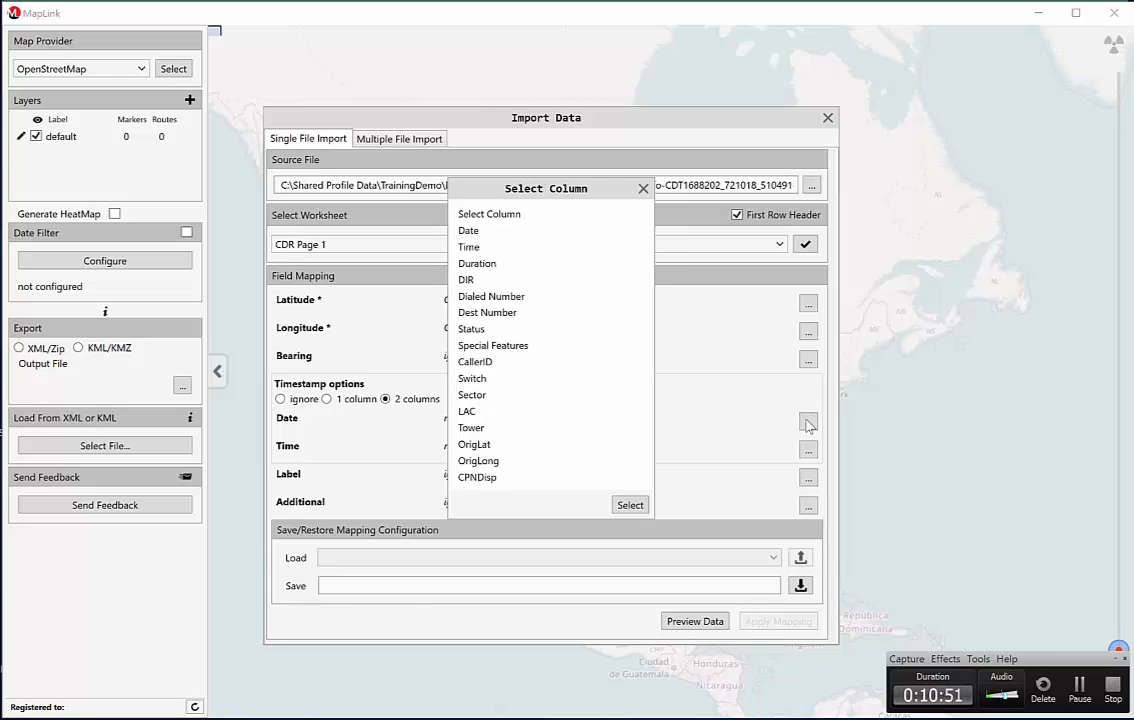
{"action": "left_click", "coordinate": [470, 232]}
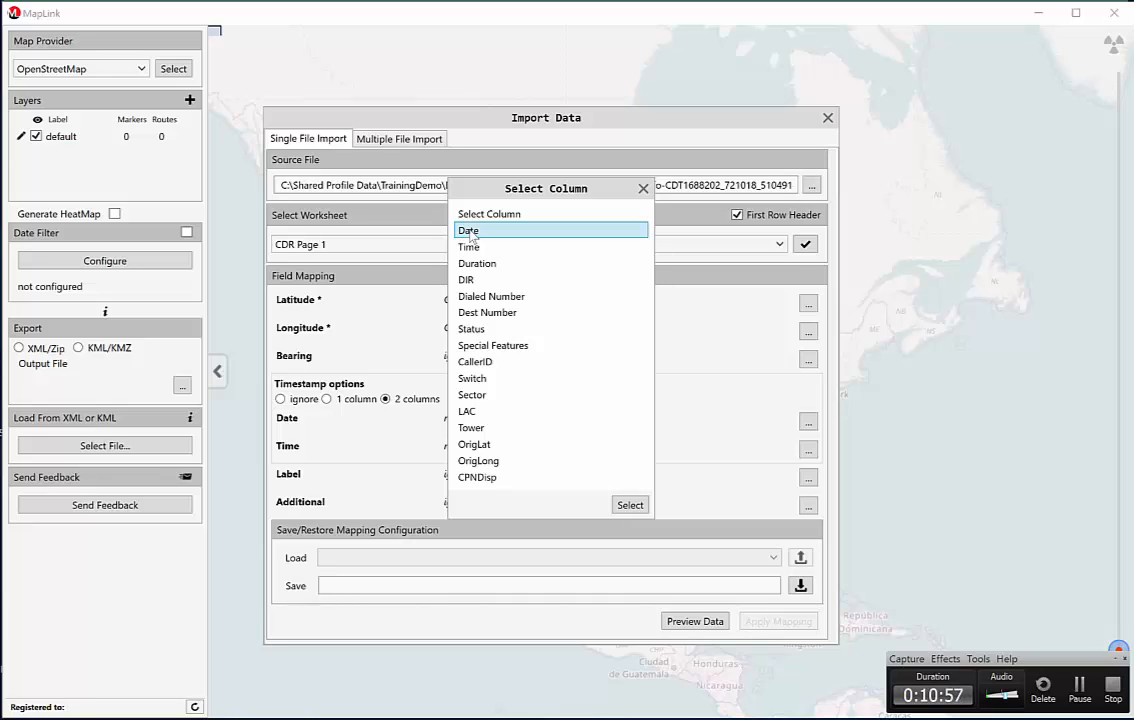
{"action": "left_click", "coordinate": [617, 503]}
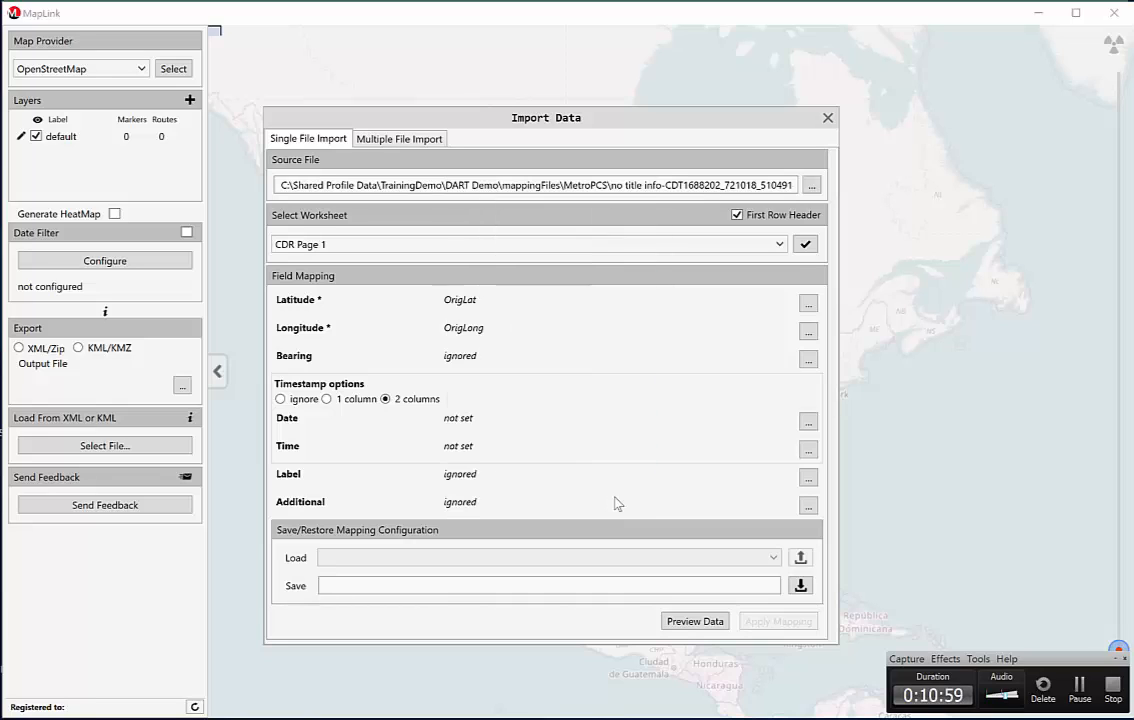
{"action": "left_click", "coordinate": [808, 450]}
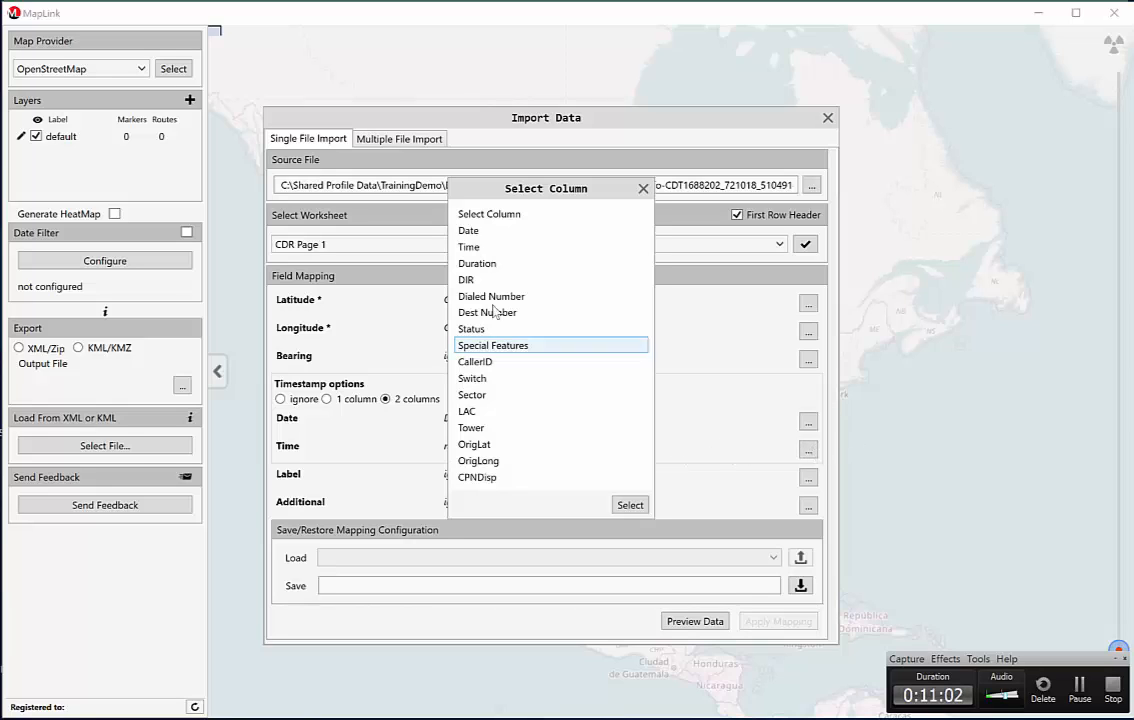
{"action": "left_click", "coordinate": [466, 248]}
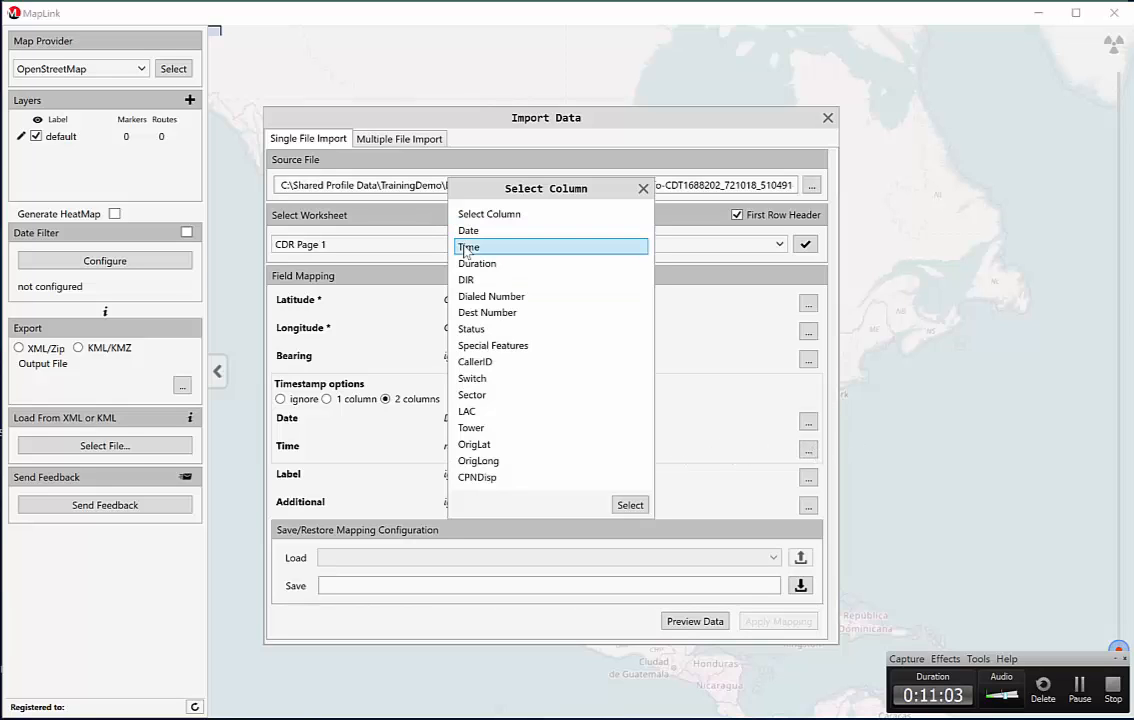
{"action": "left_click", "coordinate": [629, 505]}
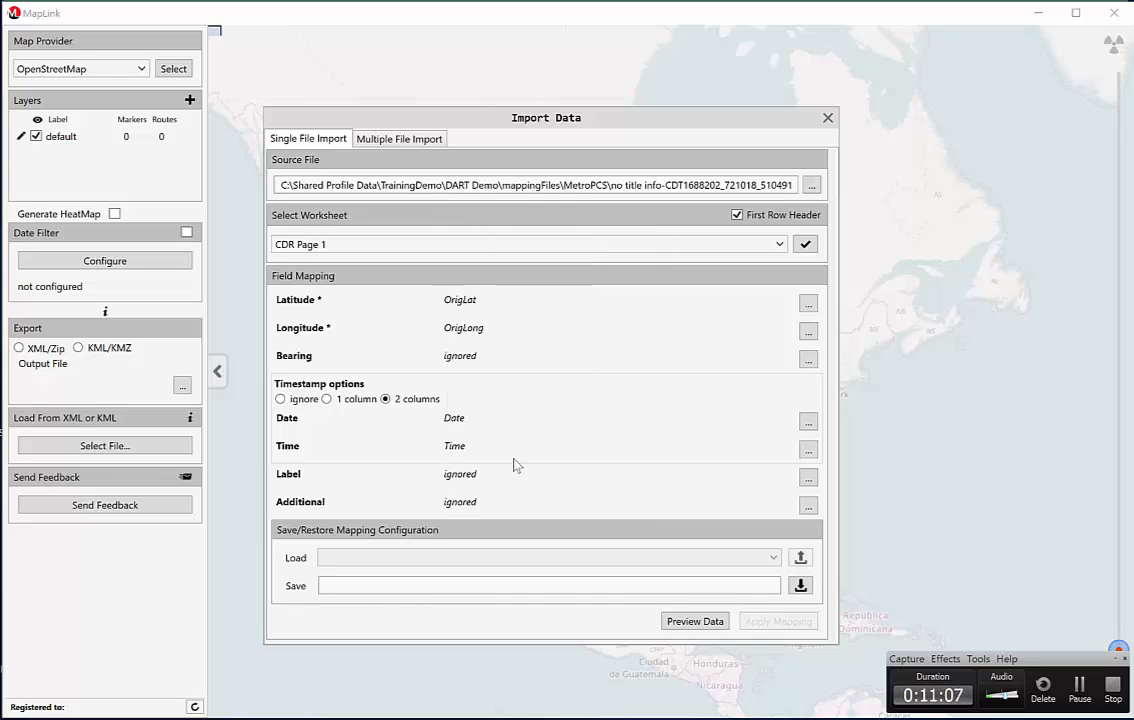
Step: Map the marker Label field to the Tower column
{"action": "left_click", "coordinate": [808, 478]}
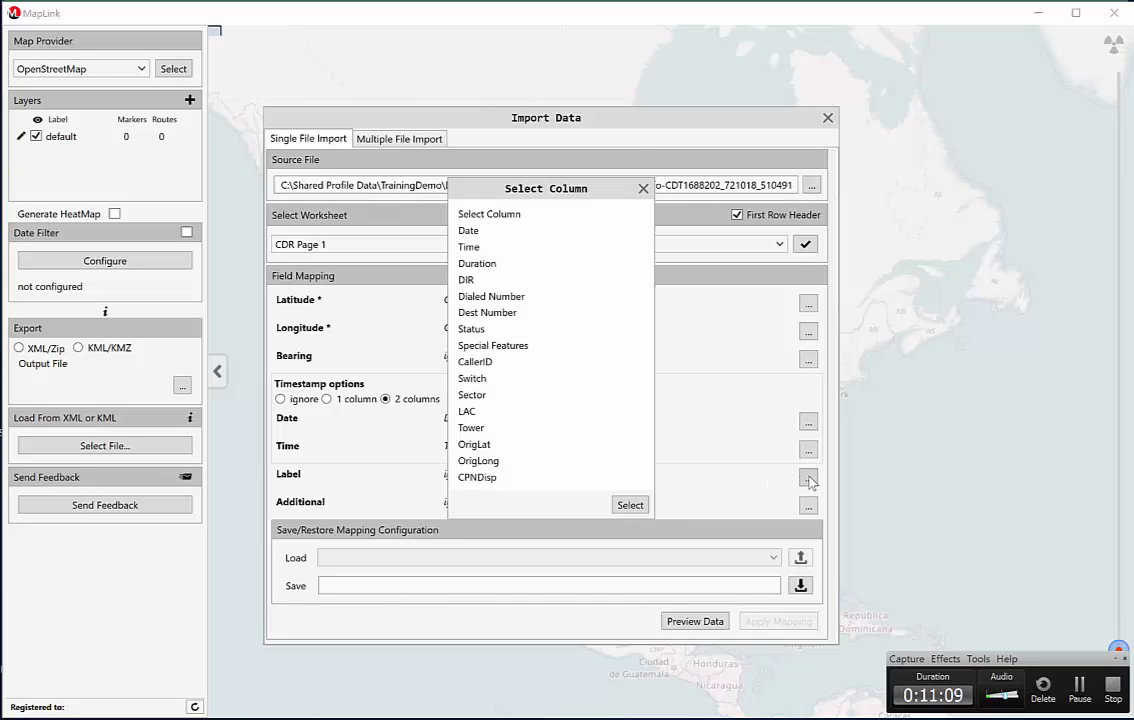
{"action": "left_click", "coordinate": [530, 398]}
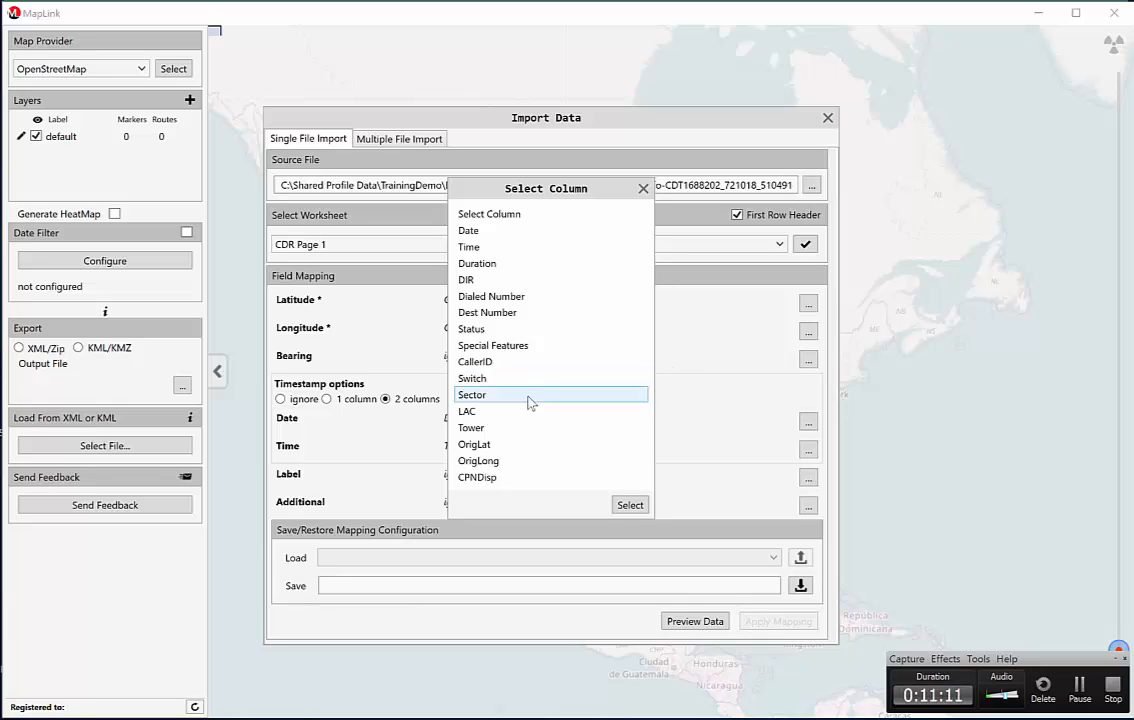
{"action": "left_click", "coordinate": [476, 430]}
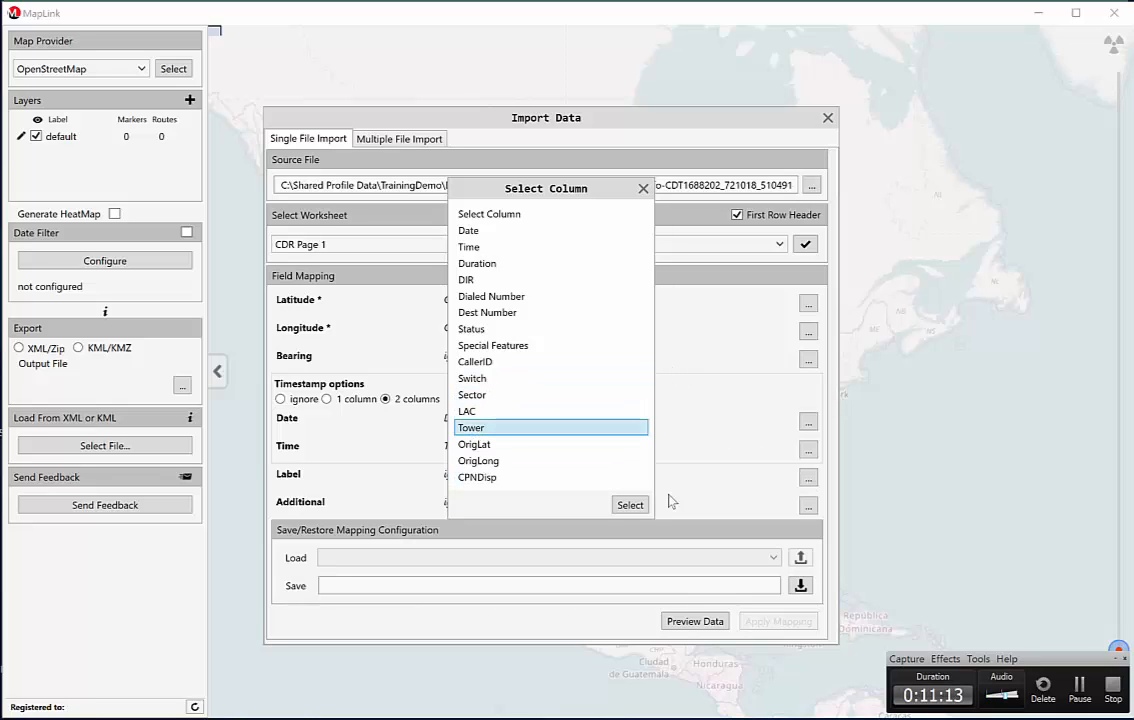
{"action": "left_click", "coordinate": [627, 507]}
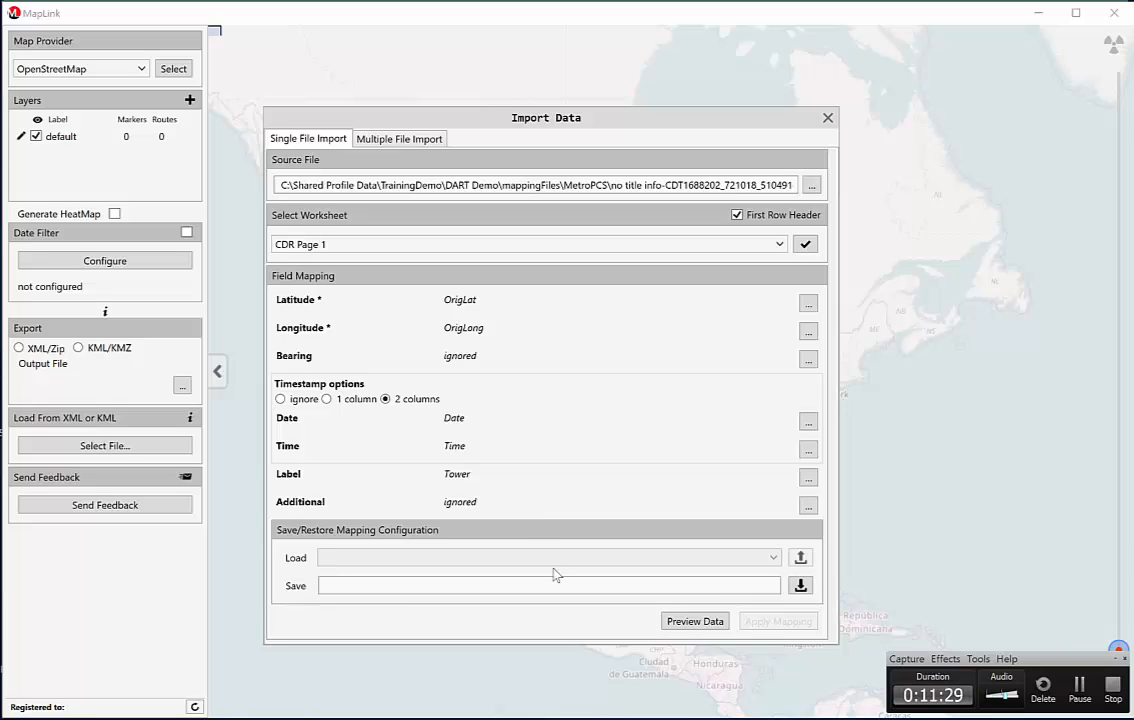
Step: Preview the mapped data and check its rows and all columns from Latitude through Additional
{"action": "left_click", "coordinate": [694, 622]}
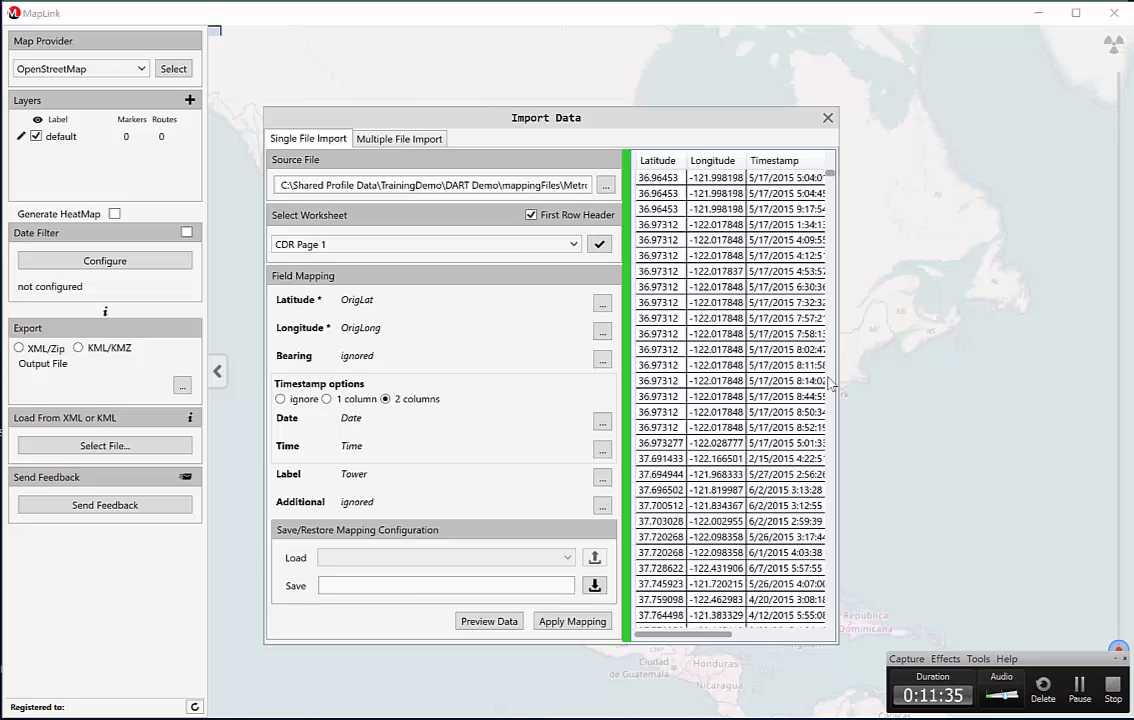
{"action": "left_click", "coordinate": [832, 611]}
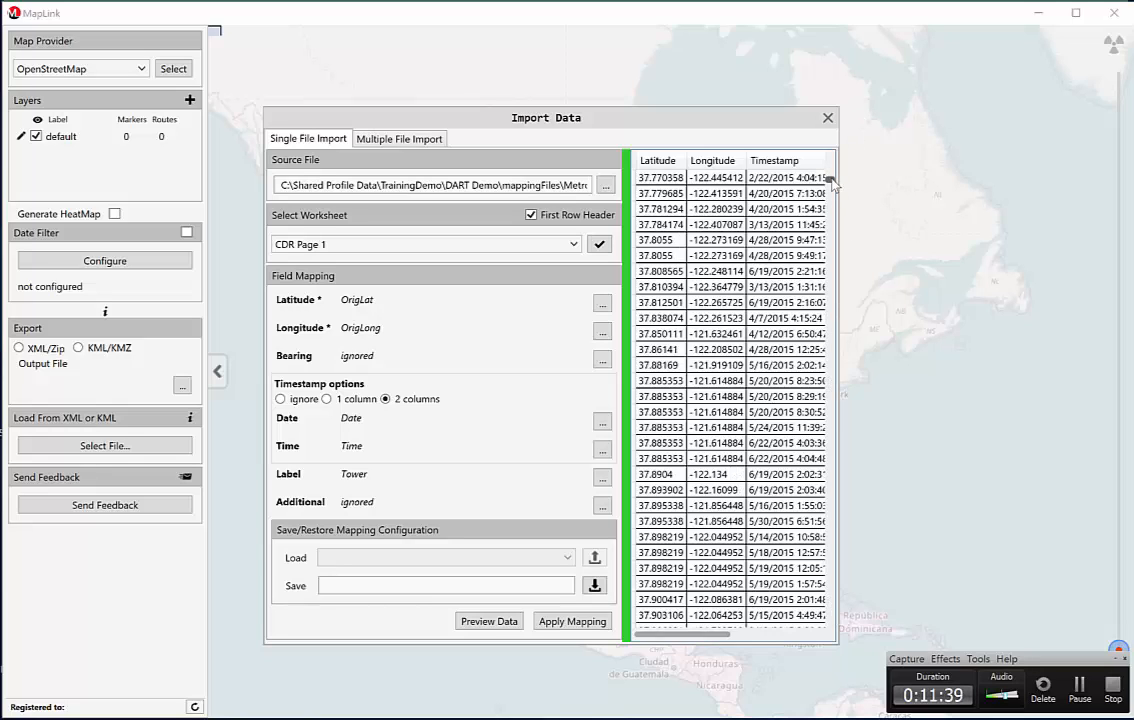
{"action": "left_click_drag", "start_coordinate": [831, 180], "coordinate": [795, 138]}
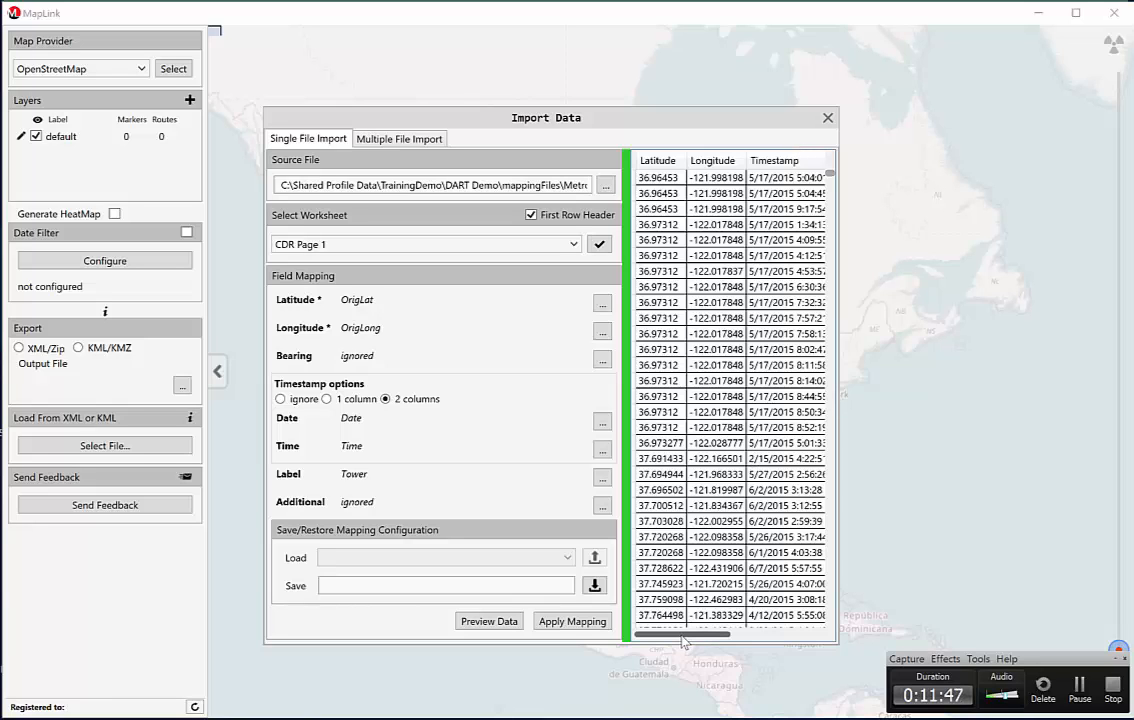
{"action": "left_click_drag", "start_coordinate": [701, 634], "coordinate": [735, 636]}
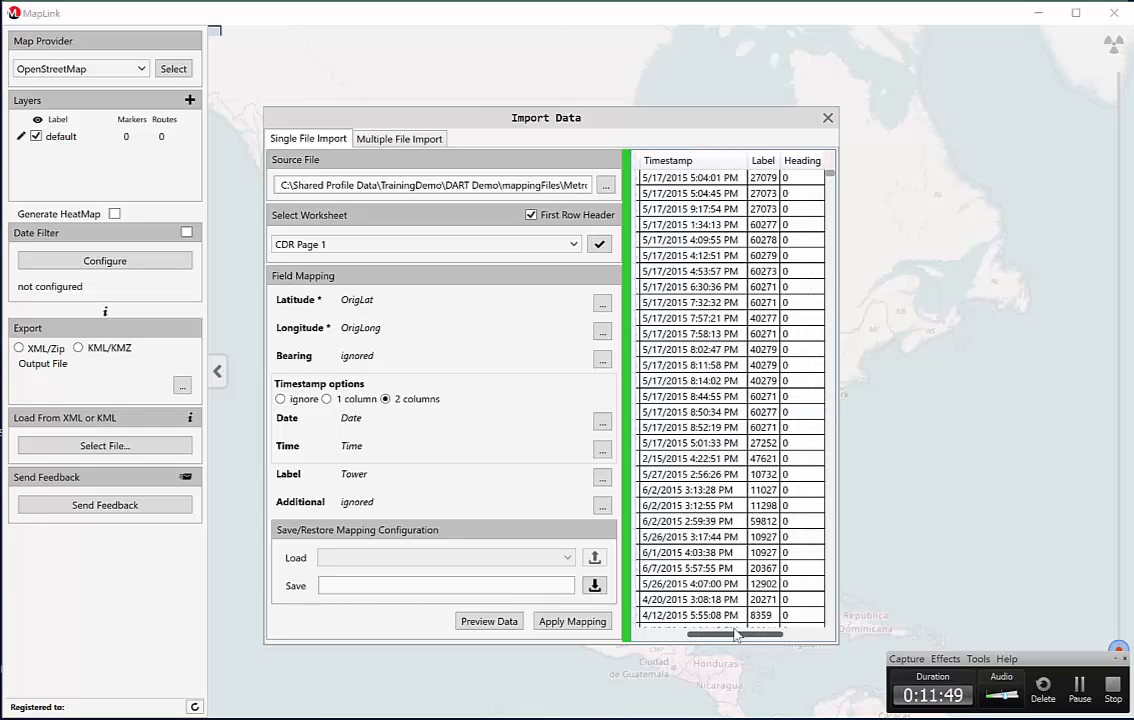
{"action": "left_click_drag", "start_coordinate": [735, 636], "coordinate": [801, 626]}
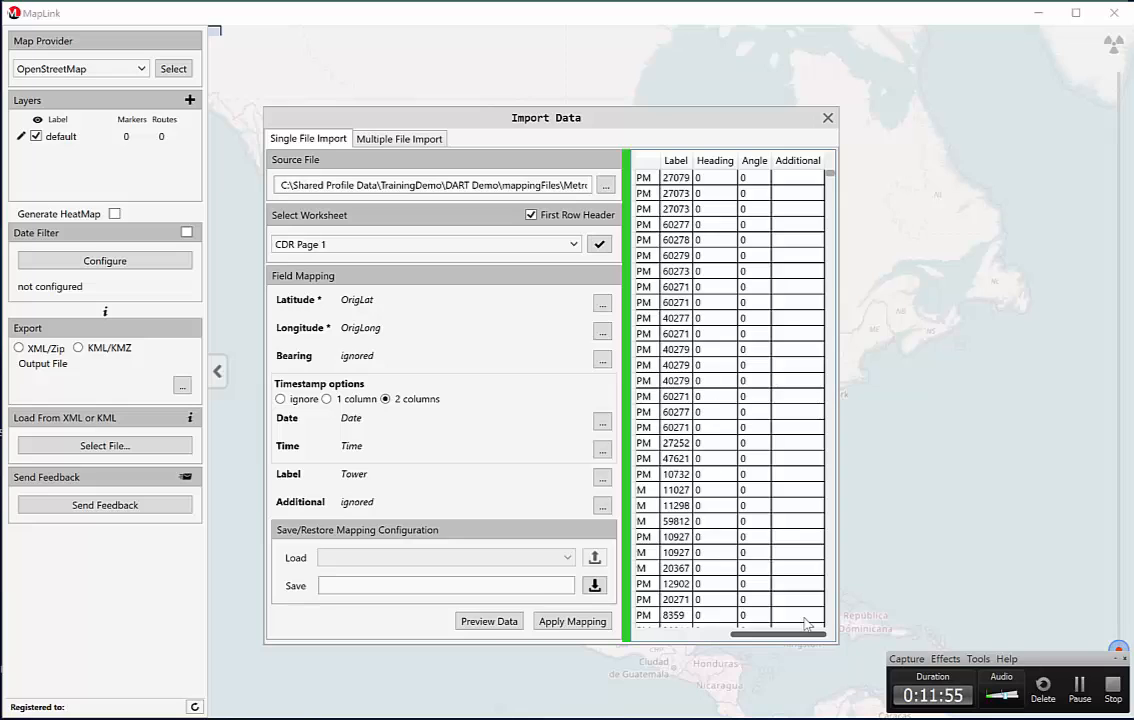
{"action": "left_click_drag", "start_coordinate": [806, 624], "coordinate": [682, 617]}
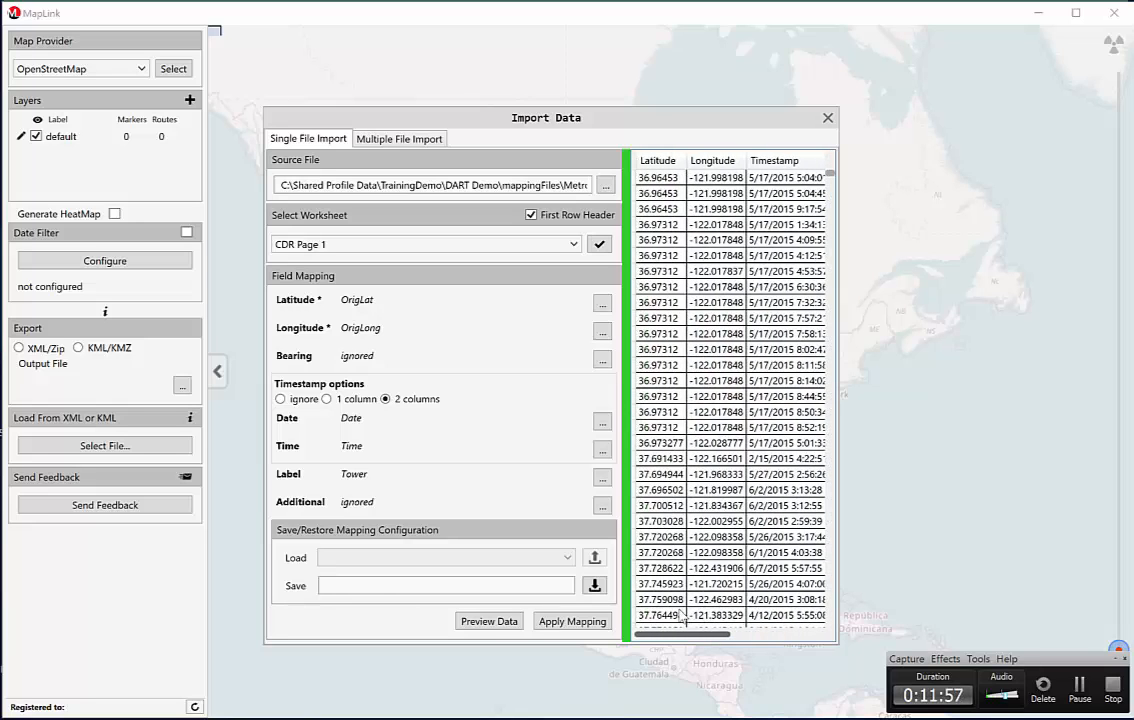
Step: Apply the mapping to import the records and look through the layer's markers, including those sharing the same position
{"action": "left_click", "coordinate": [572, 621]}
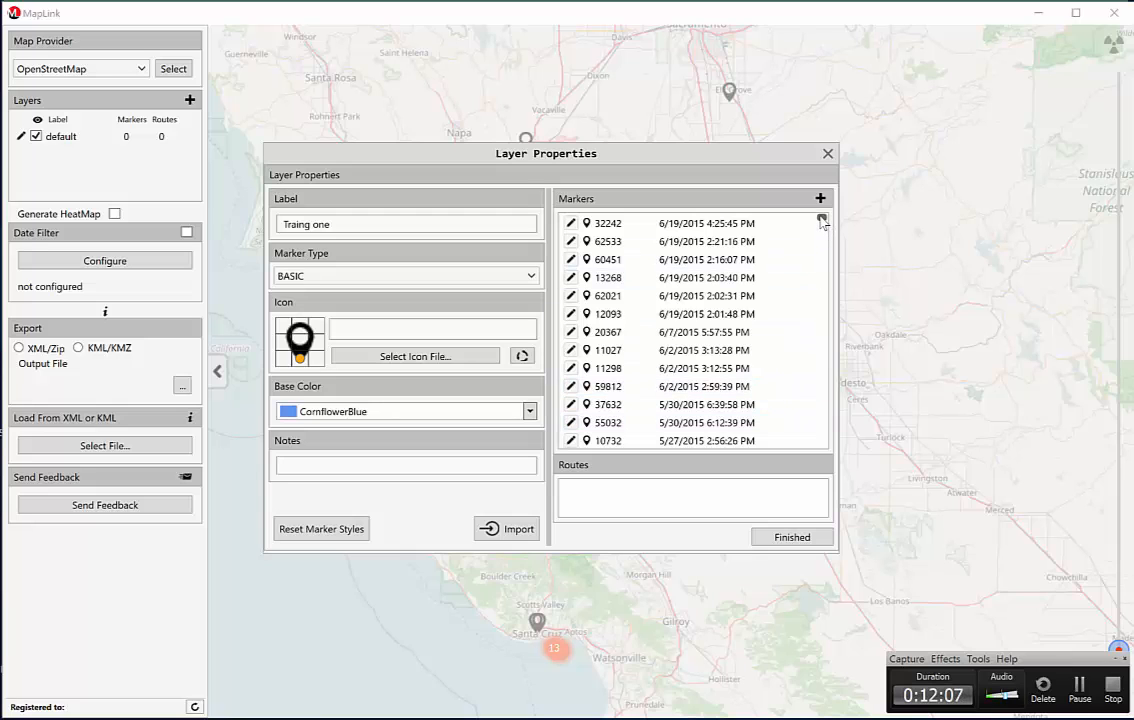
{"action": "left_click_drag", "start_coordinate": [821, 220], "coordinate": [821, 243]}
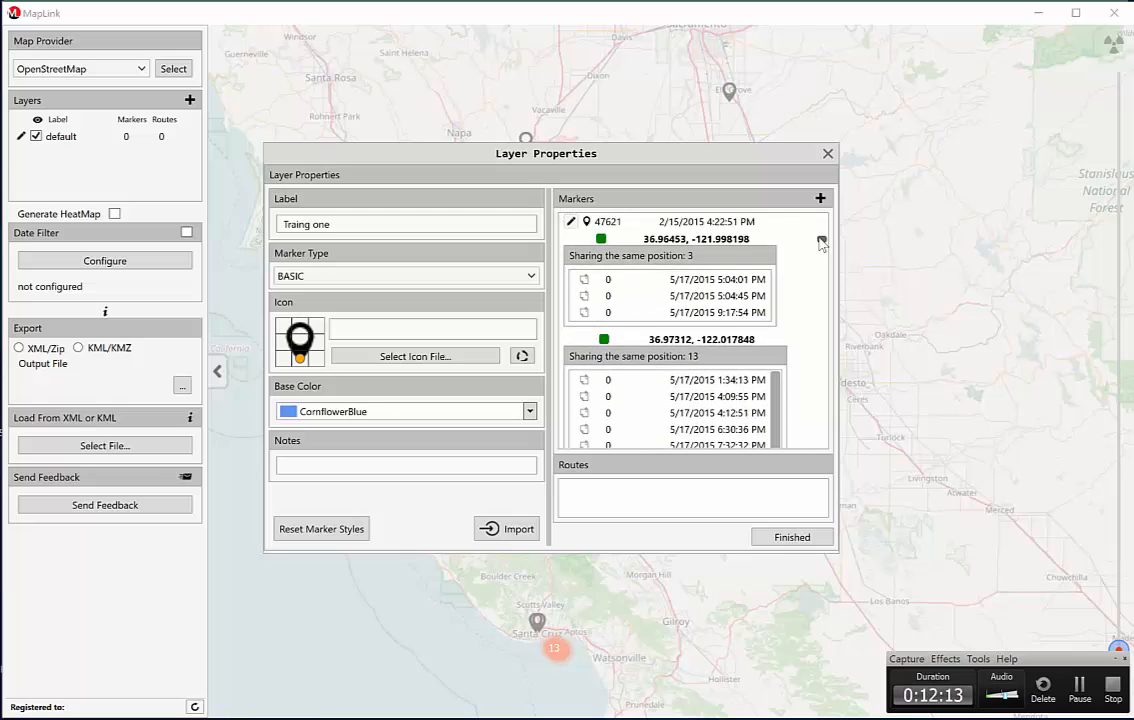
{"action": "left_click_drag", "start_coordinate": [821, 242], "coordinate": [821, 216]}
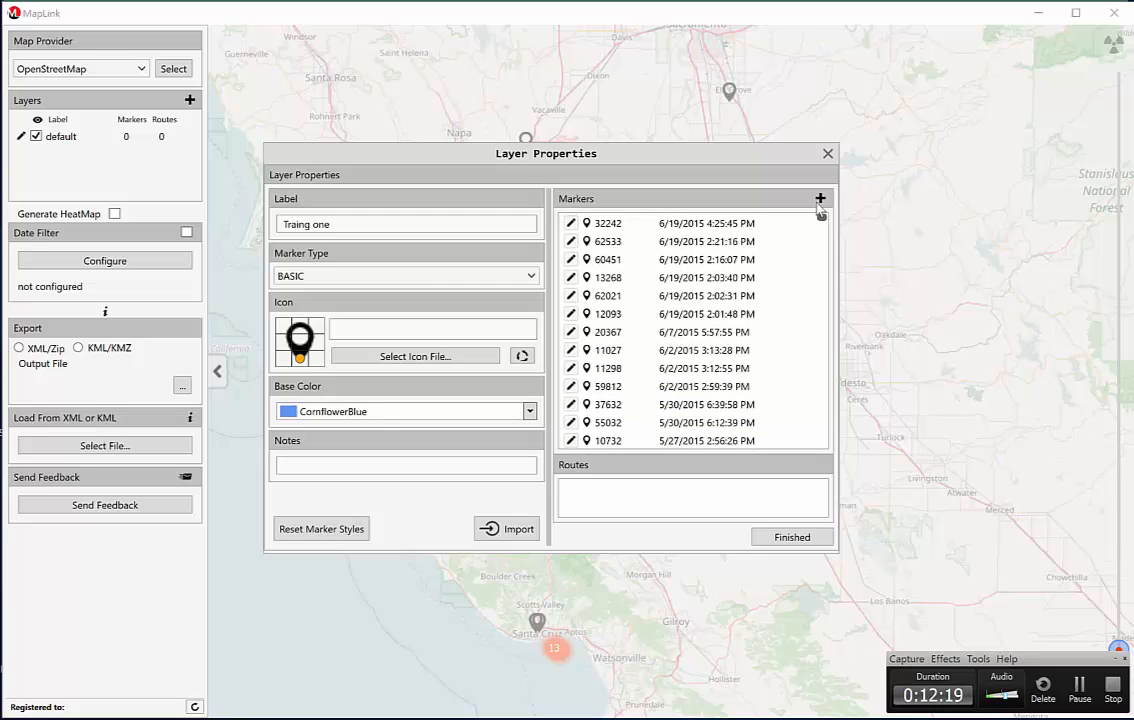
Step: Finish the Traing one layer's properties and hide the settings sidebar to give the map the full view
{"action": "mouse_move", "coordinate": [820, 218]}
{"action": "left_mouse_down"}
{"action": "mouse_move", "coordinate": [821, 372]}
{"action": "mouse_move", "coordinate": [823, 220]}
{"action": "left_mouse_up"}
{"action": "left_click", "coordinate": [782, 537]}
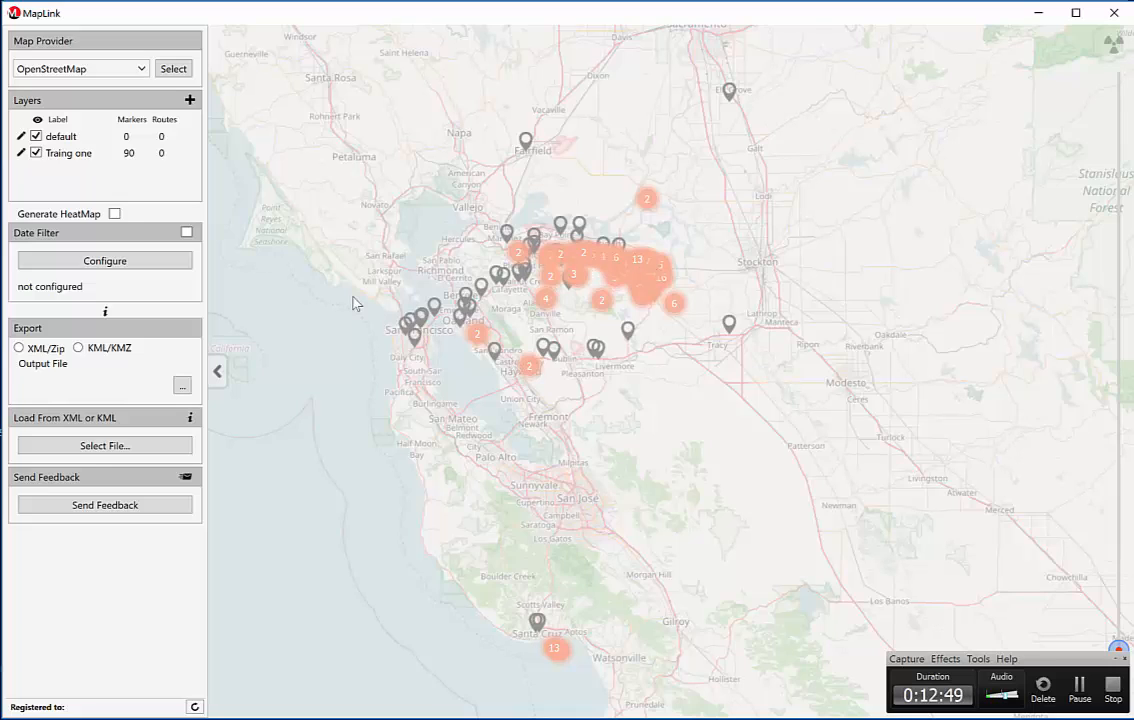
{"action": "left_click", "coordinate": [218, 372]}
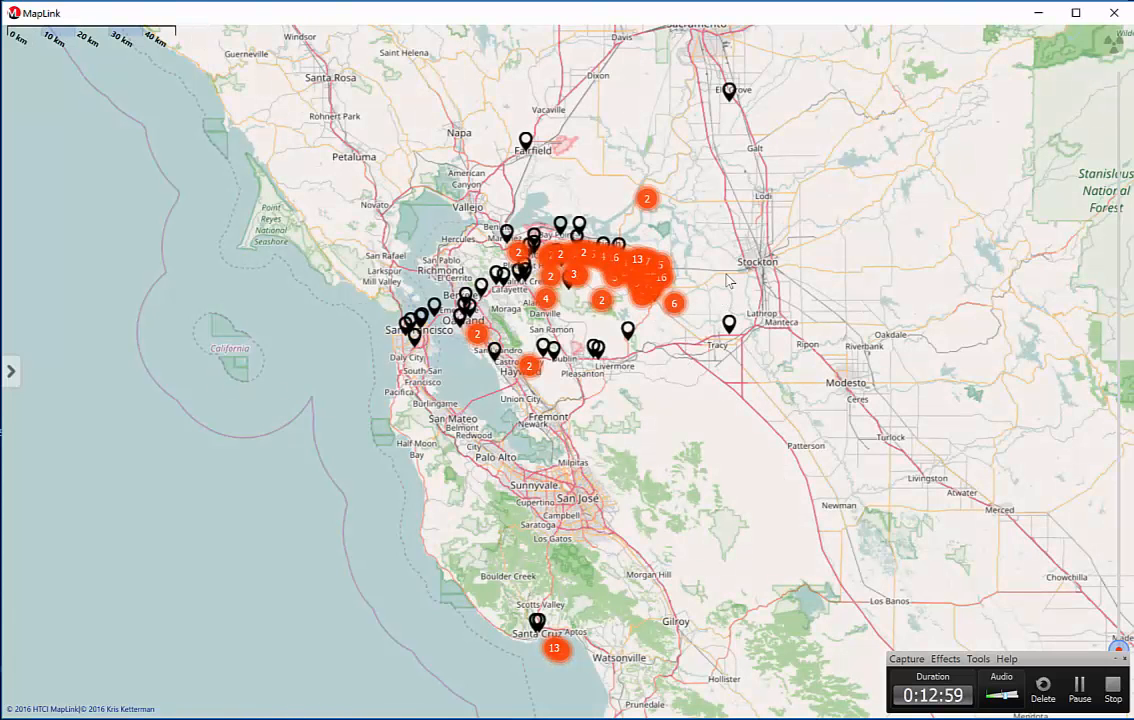
Step: Examine the imported tower markers and their clusters around Antioch, Oakley and Brentwood at several map scales
{"action": "left_click_drag", "start_coordinate": [728, 281], "coordinate": [708, 354]}
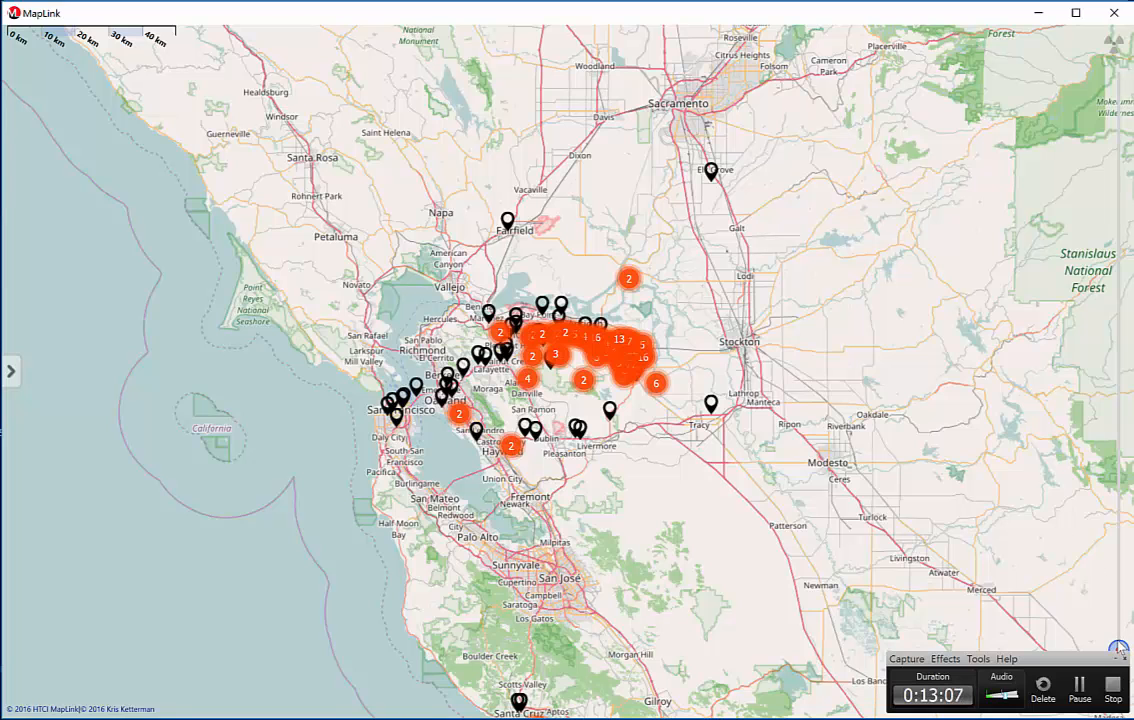
{"action": "left_click_drag", "start_coordinate": [1118, 648], "coordinate": [1112, 273]}
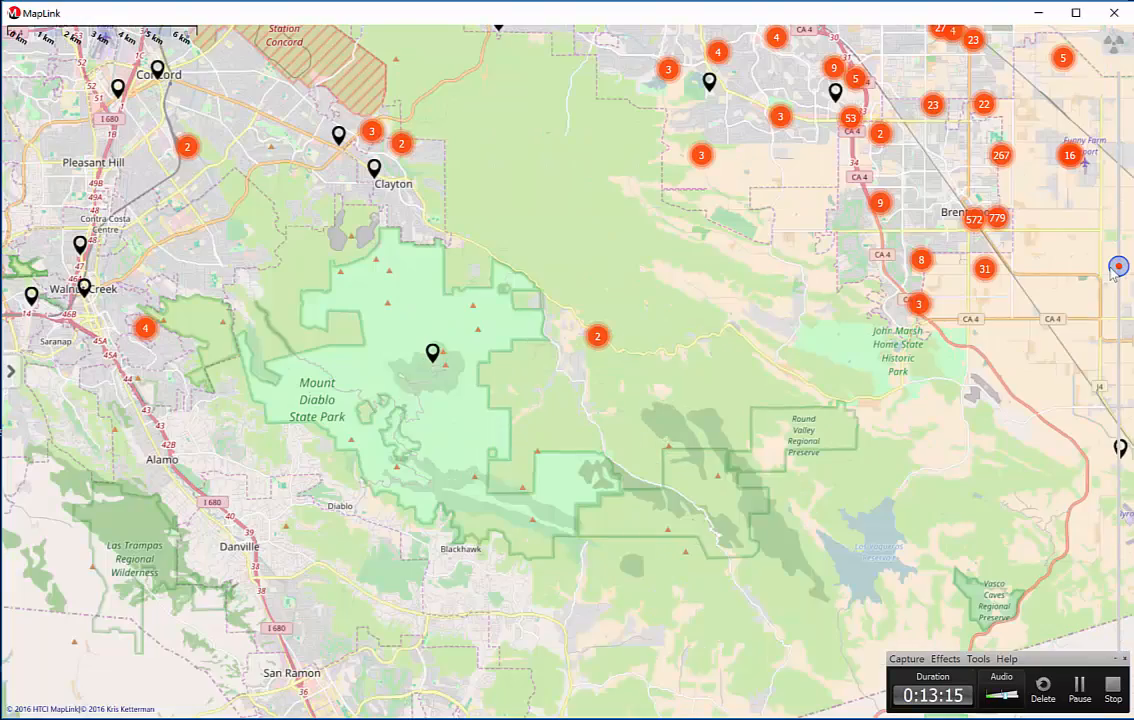
{"action": "left_click_drag", "start_coordinate": [1058, 214], "coordinate": [940, 422]}
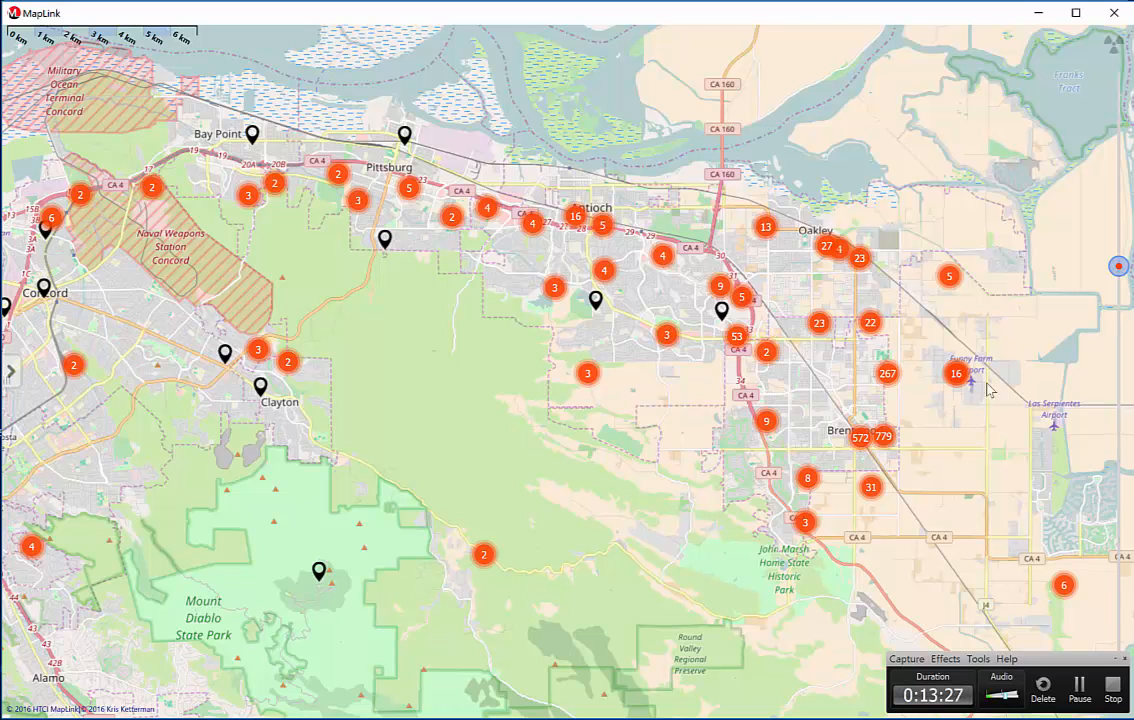
{"action": "left_click", "coordinate": [1118, 229]}
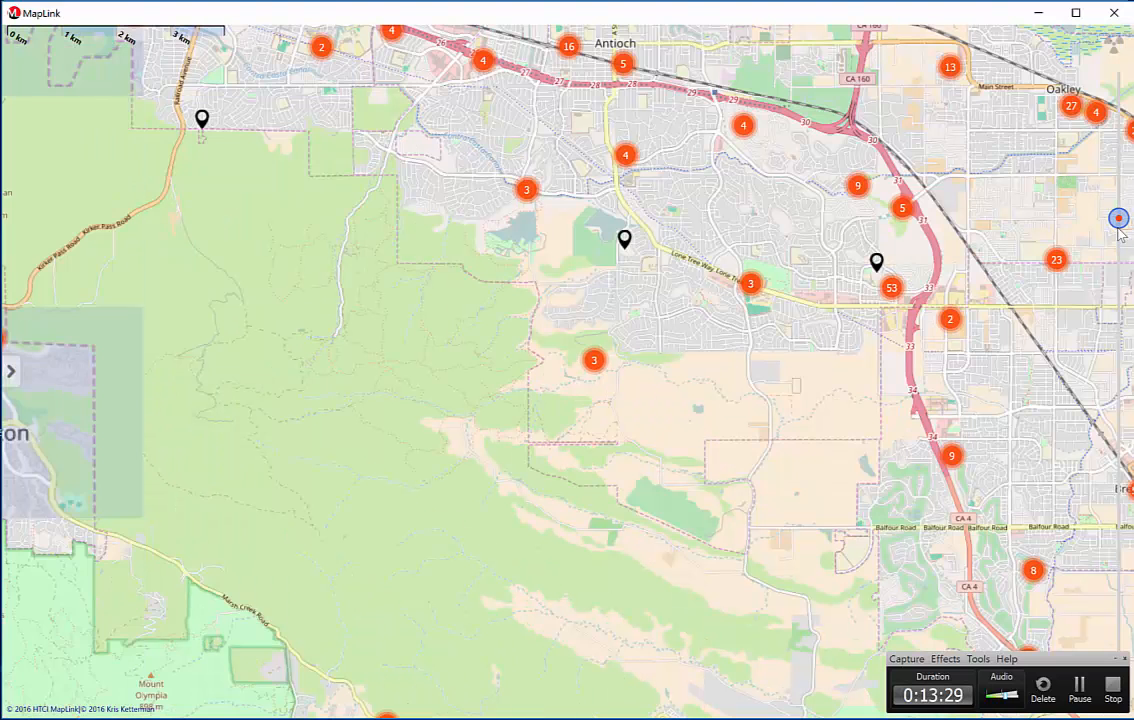
{"action": "left_click_drag", "start_coordinate": [912, 418], "coordinate": [683, 242]}
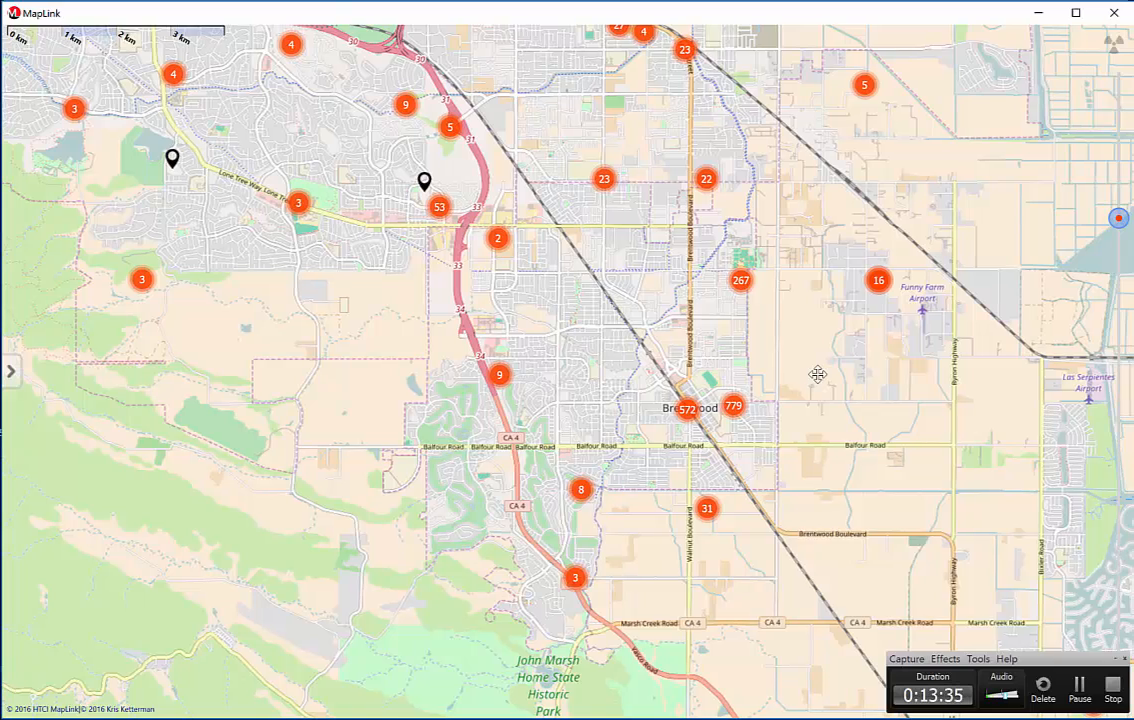
{"action": "left_click_drag", "start_coordinate": [817, 374], "coordinate": [931, 389]}
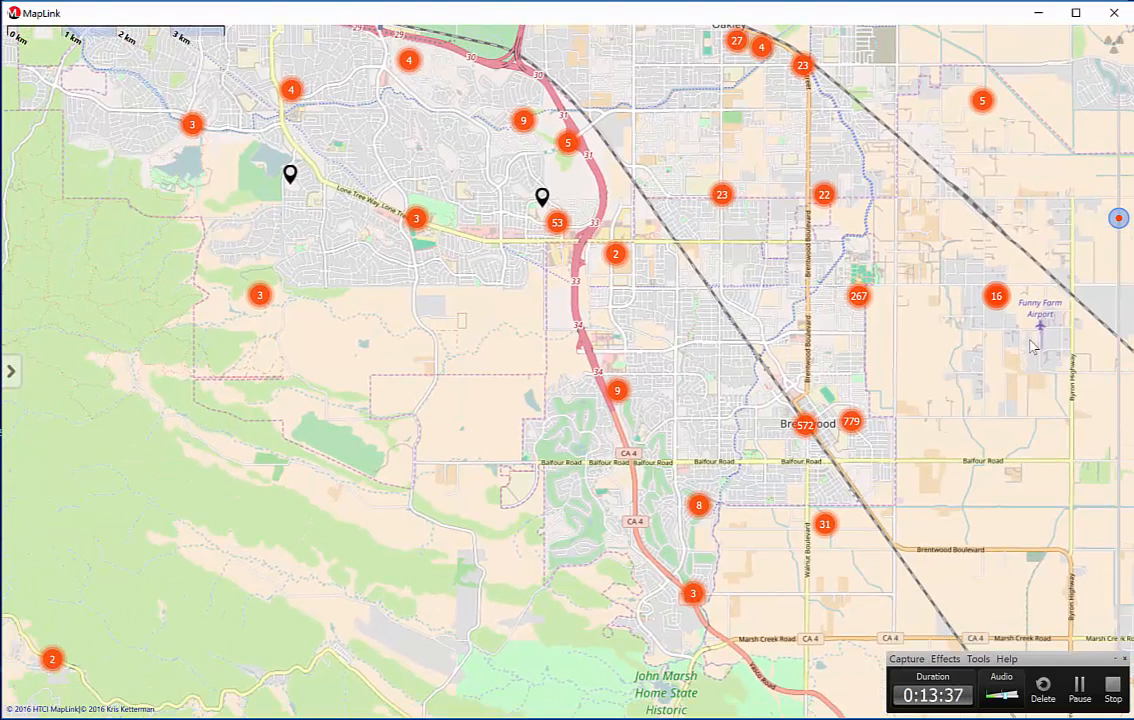
{"action": "left_click", "coordinate": [1118, 266]}
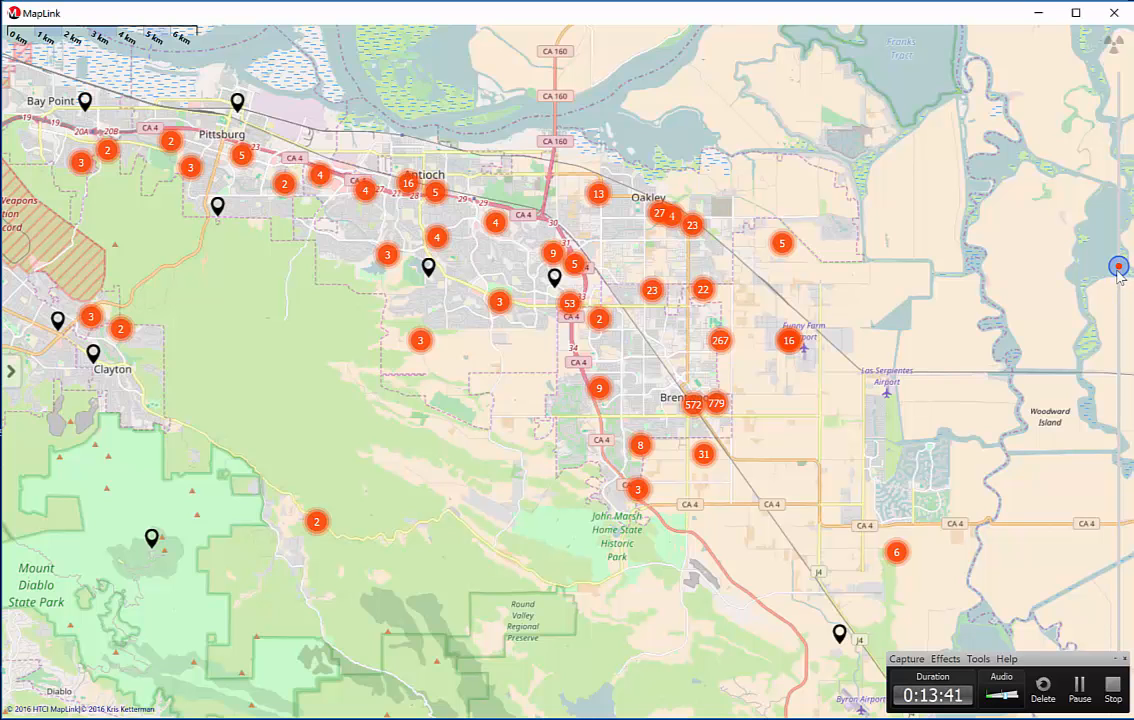
{"action": "left_click", "coordinate": [1117, 294]}
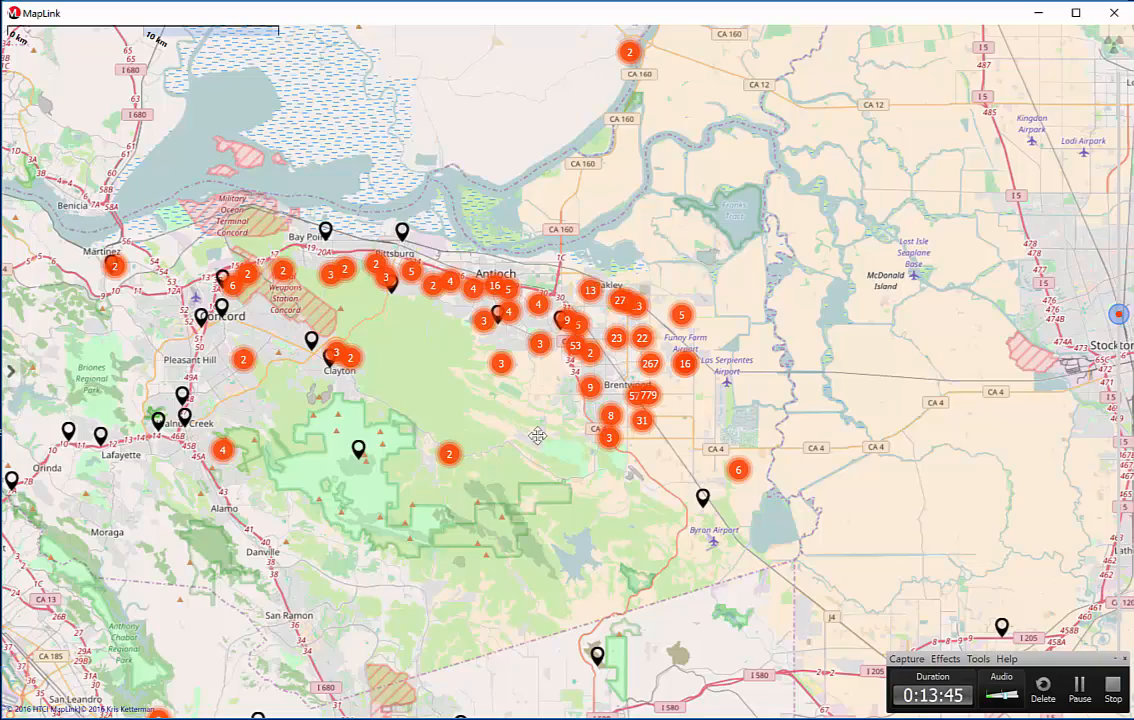
{"action": "left_click_drag", "start_coordinate": [507, 424], "coordinate": [655, 463]}
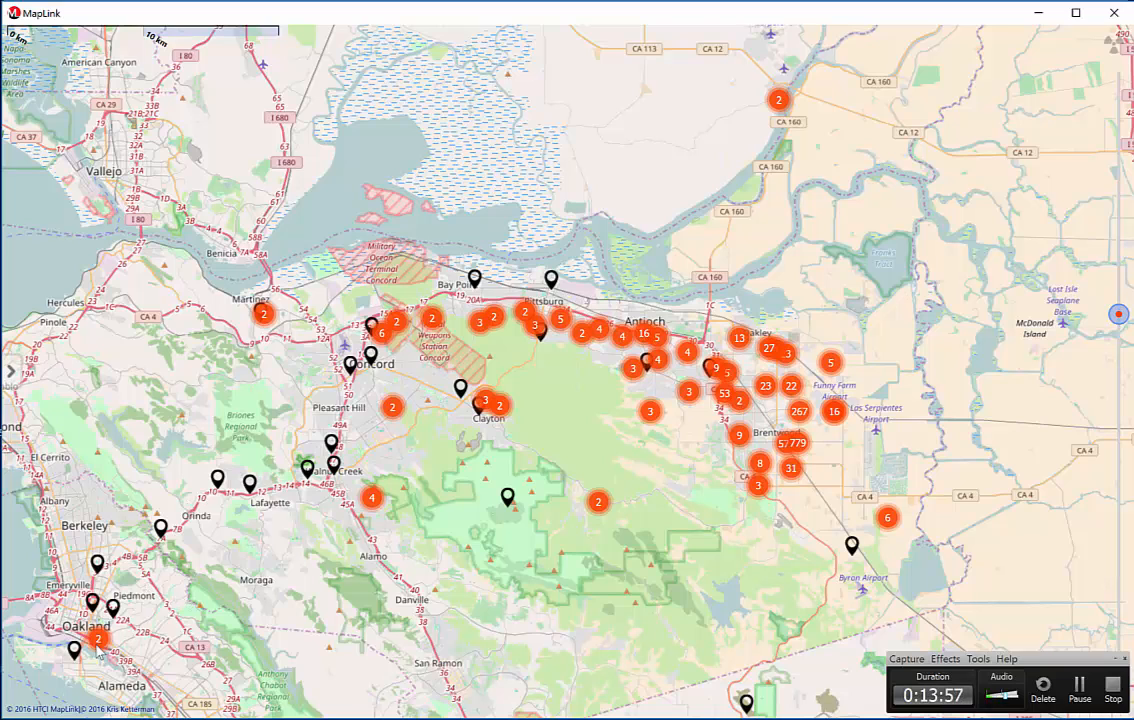
Step: View the details of the stacked markers at Oakland, read their timestamps and close the Stack View
{"action": "left_click", "coordinate": [99, 644]}
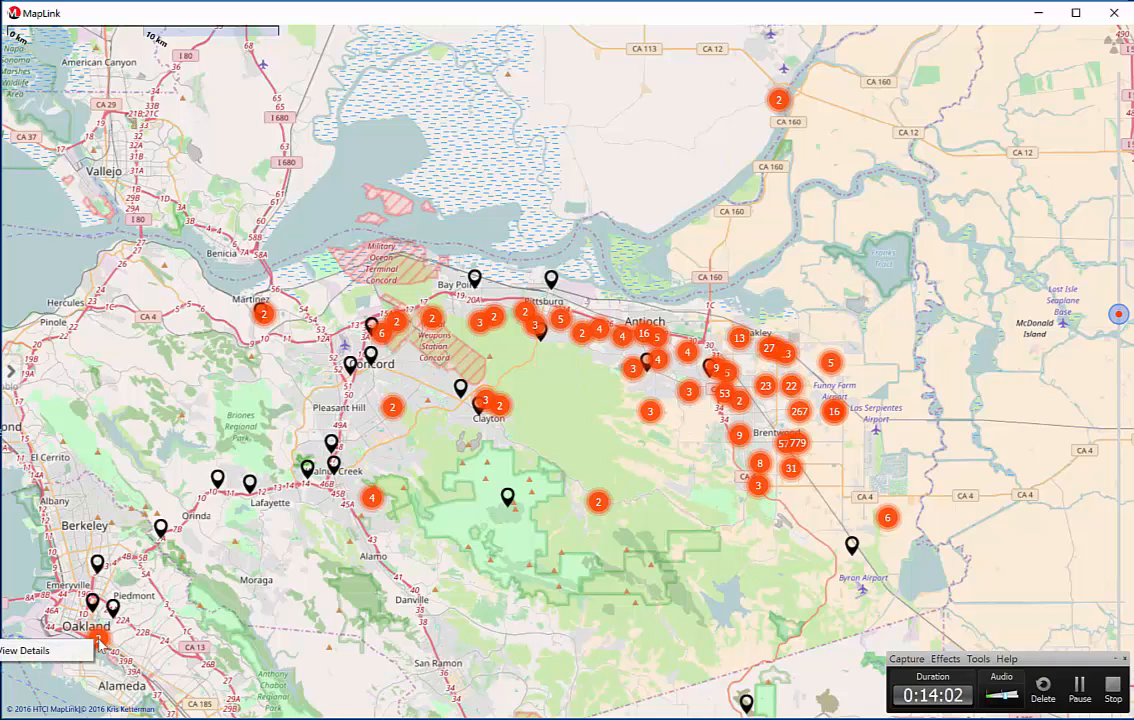
{"action": "left_click", "coordinate": [33, 651]}
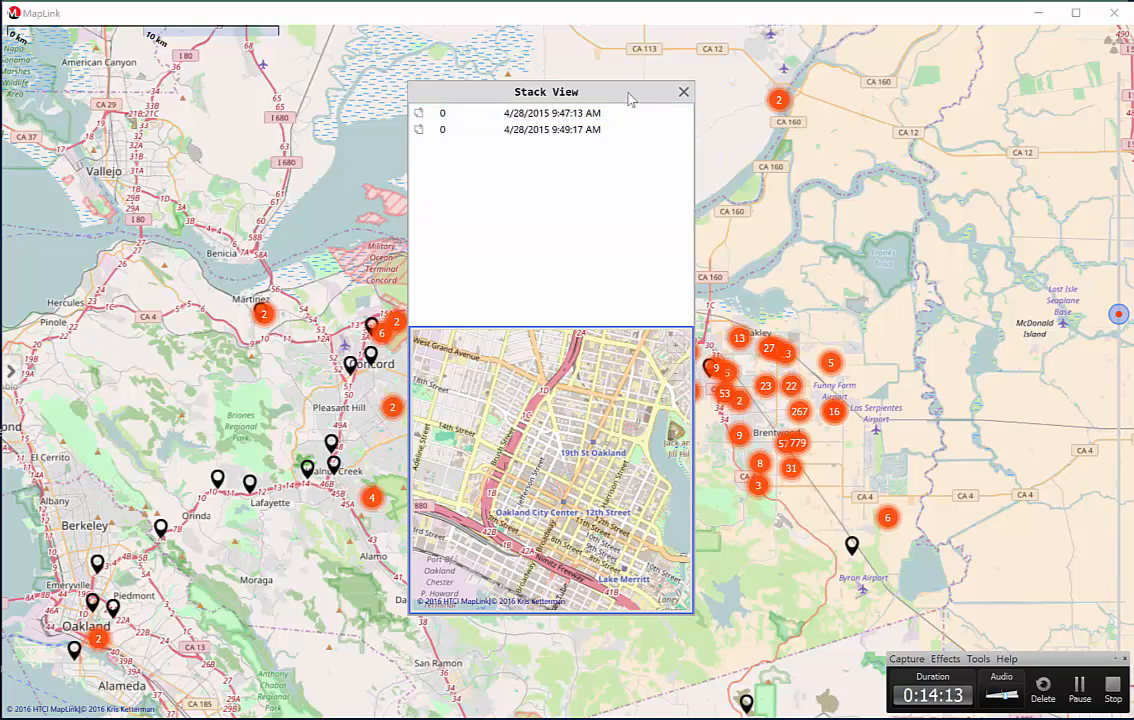
{"action": "left_click", "coordinate": [683, 93]}
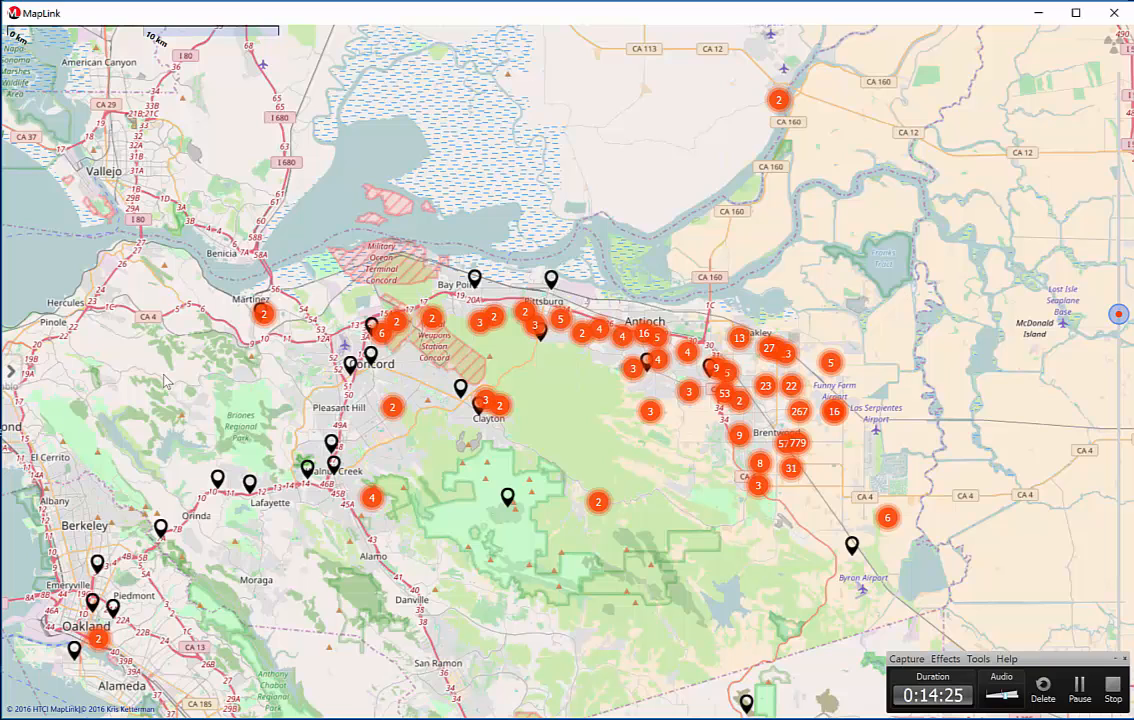
Step: Generate a heat map of the imported markers and show it on the full map
{"action": "left_click", "coordinate": [11, 370]}
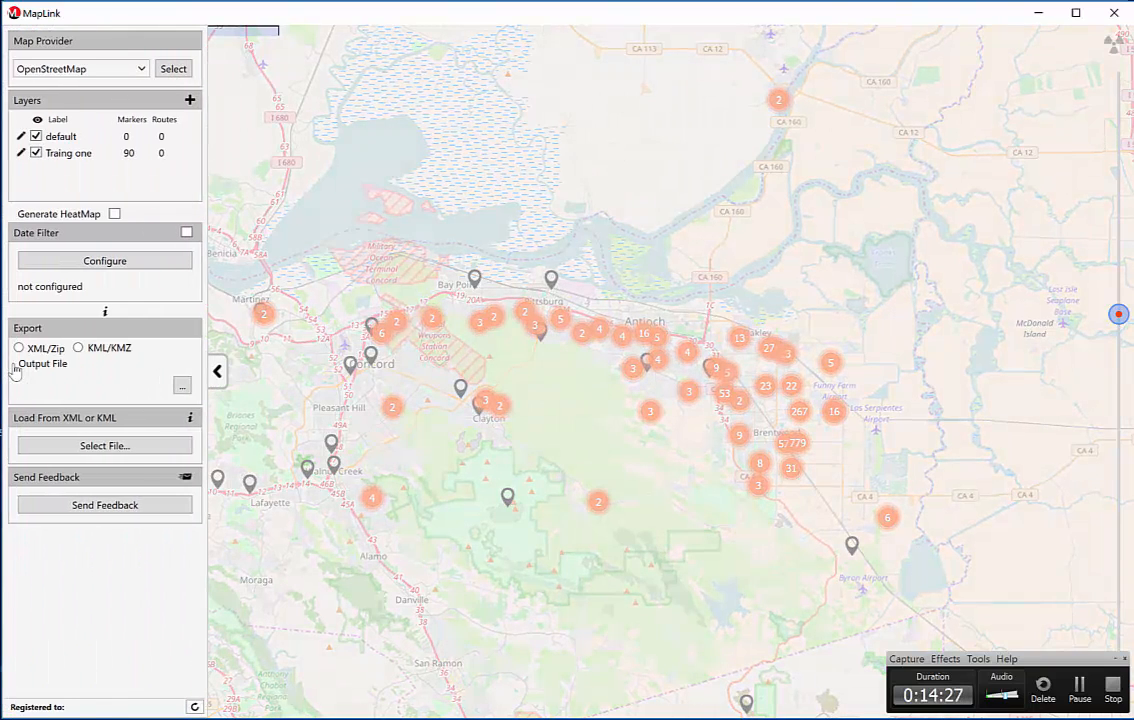
{"action": "left_click", "coordinate": [113, 213]}
{"action": "left_click", "coordinate": [218, 373]}
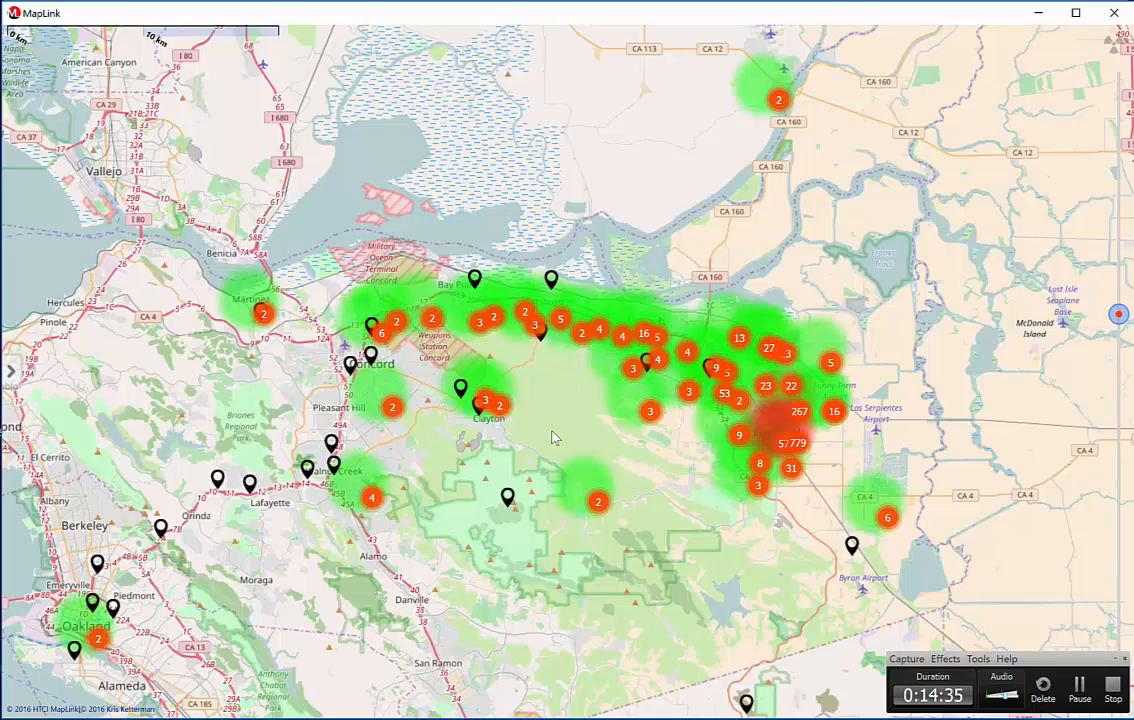
Step: Examine the heat map close up around Brentwood, comparing the color intensity of its marker clusters
{"action": "left_click_drag", "start_coordinate": [516, 422], "coordinate": [370, 360]}
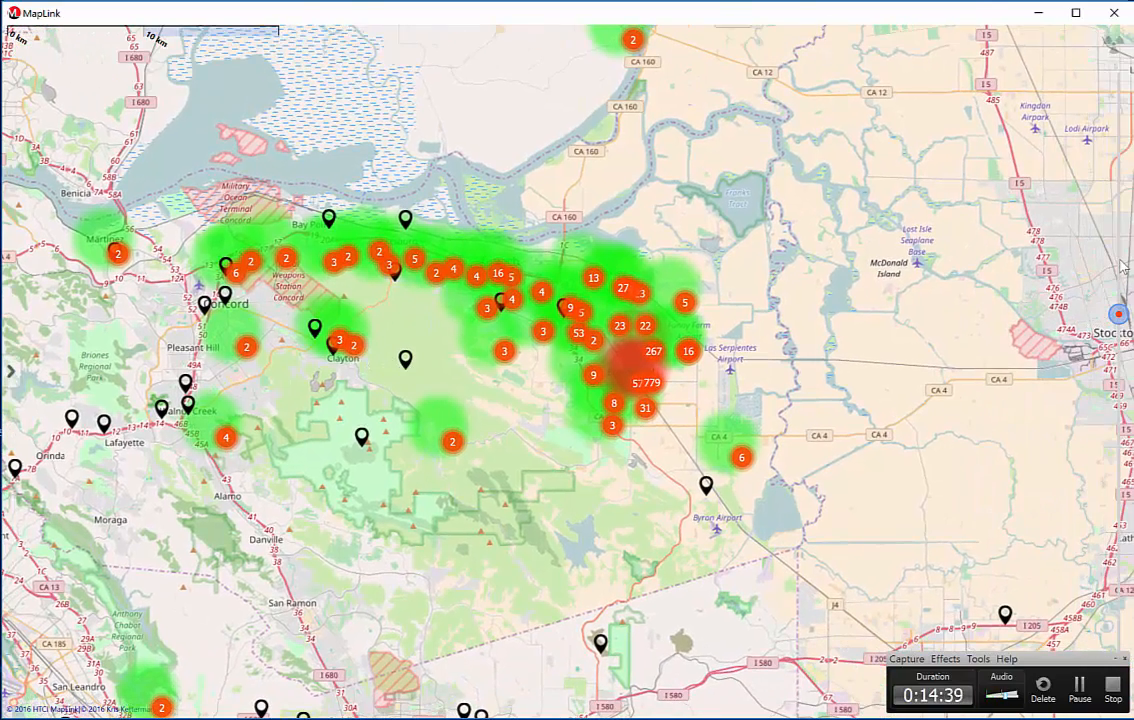
{"action": "left_click", "coordinate": [1120, 265]}
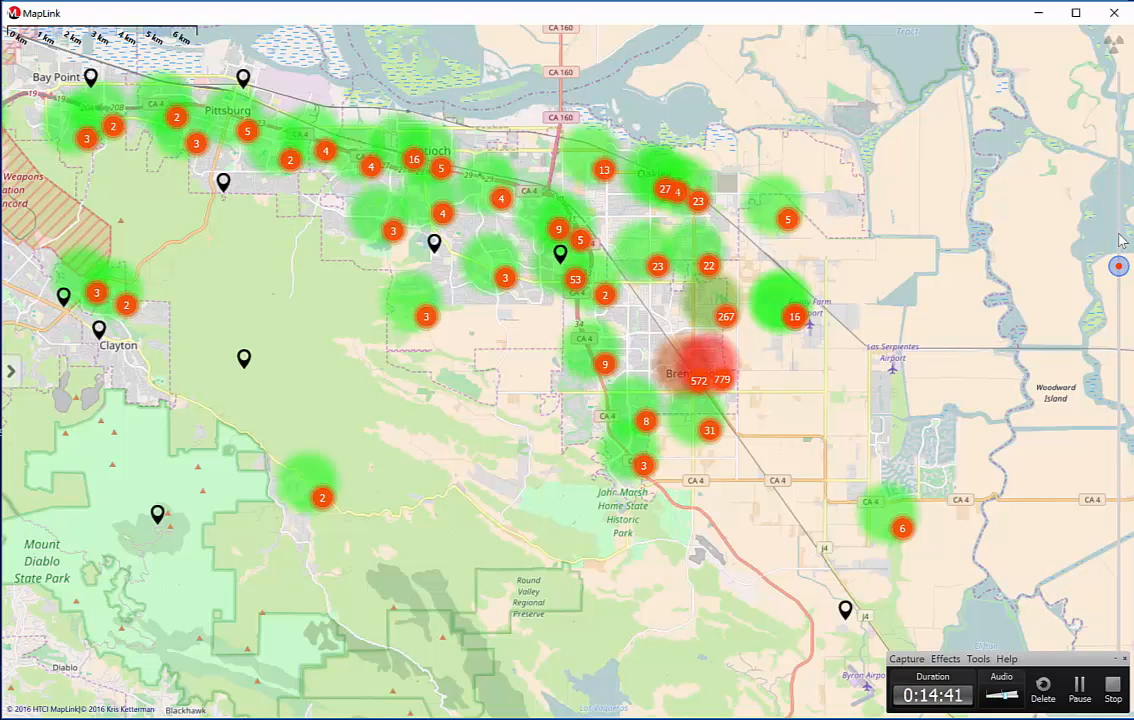
{"action": "left_click", "coordinate": [1120, 240]}
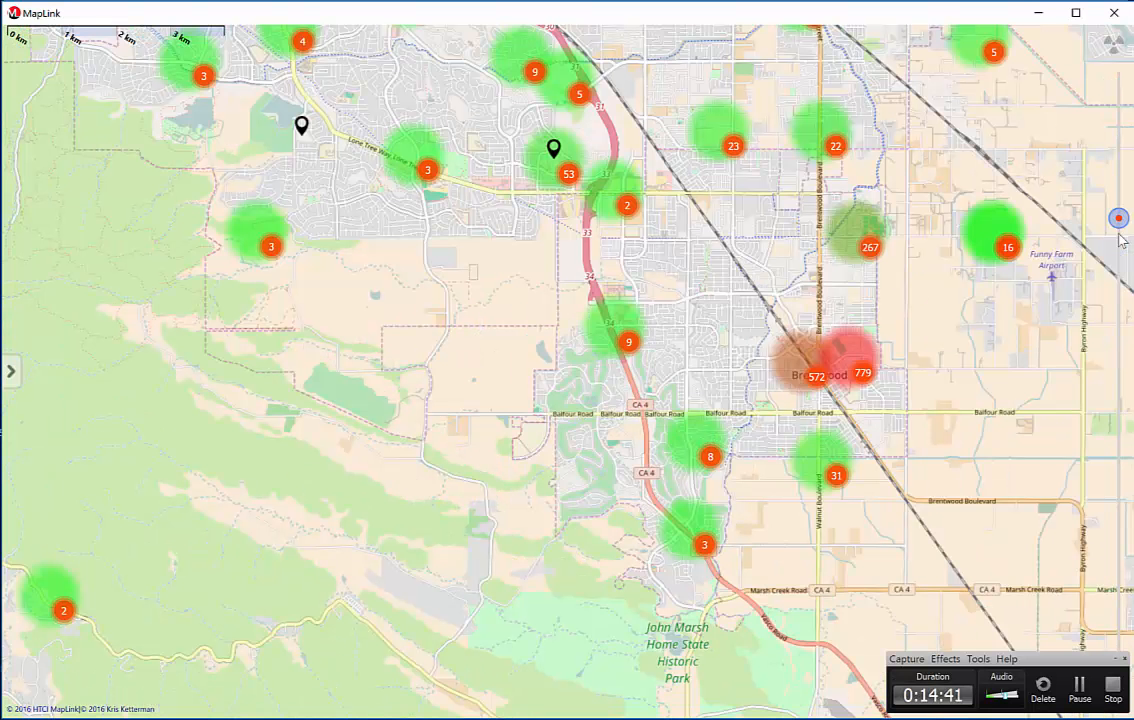
{"action": "left_click", "coordinate": [1119, 170]}
{"action": "left_click_drag", "start_coordinate": [771, 408], "coordinate": [479, 361]}
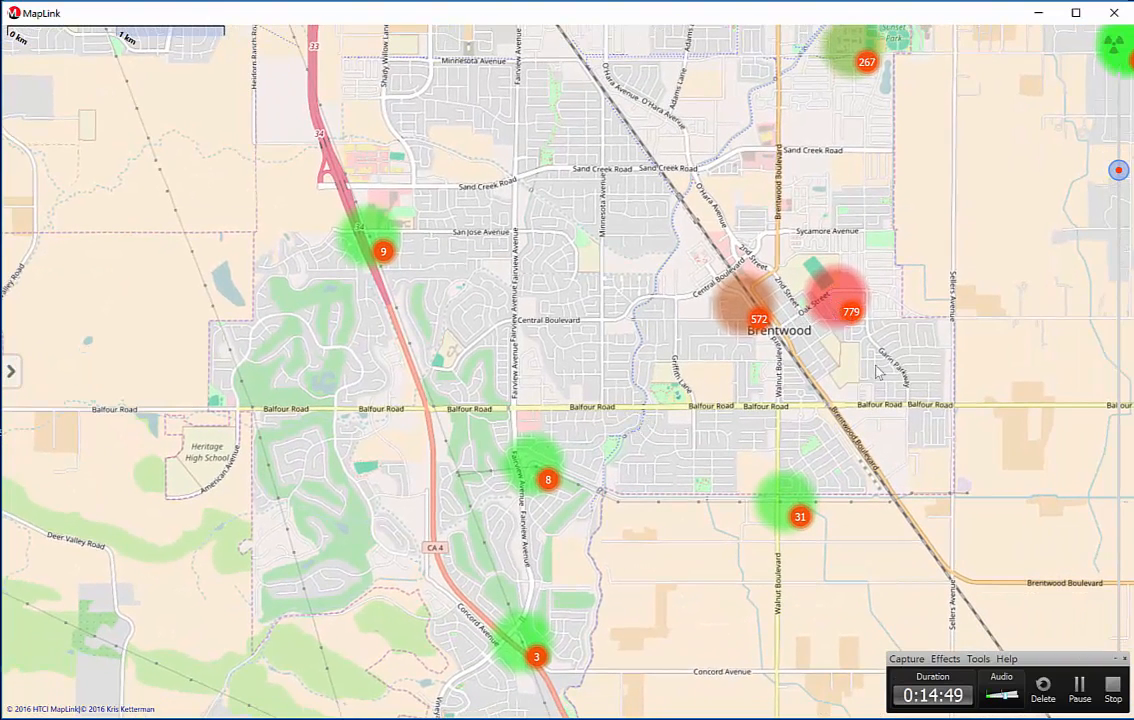
{"action": "left_click_drag", "start_coordinate": [857, 380], "coordinate": [719, 403]}
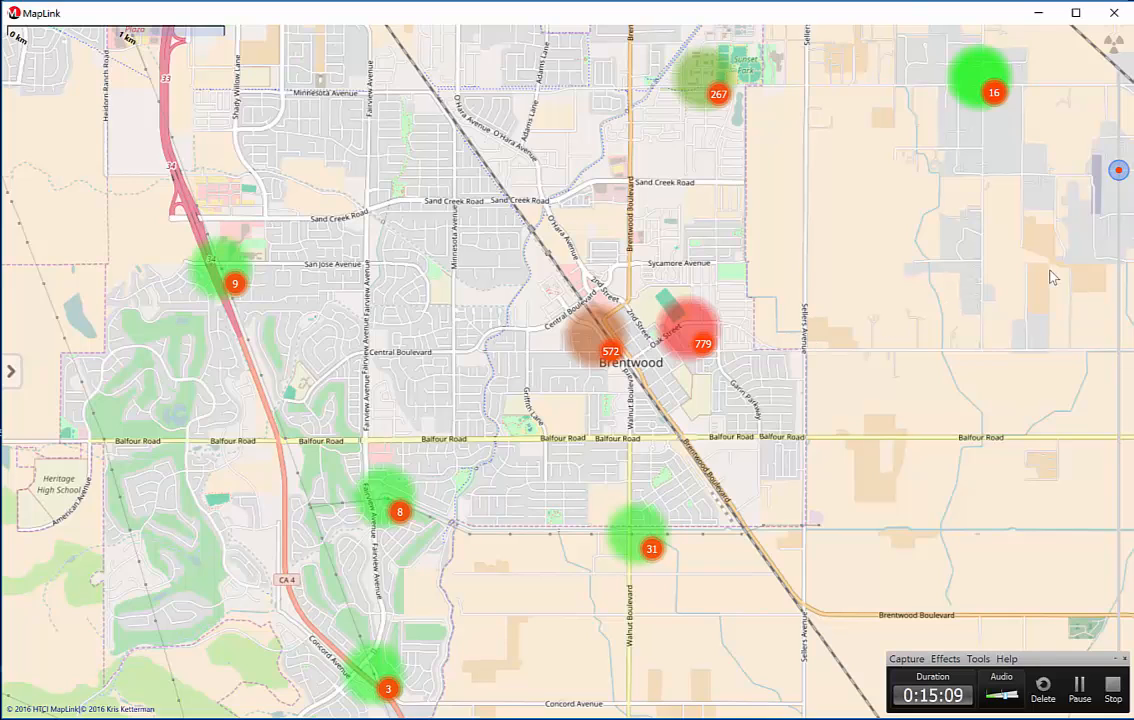
Step: Examine the heat map at a wider scale, following the activity from Brentwood through Antioch and Pittsburg to Concord and back
{"action": "left_click", "coordinate": [1120, 224]}
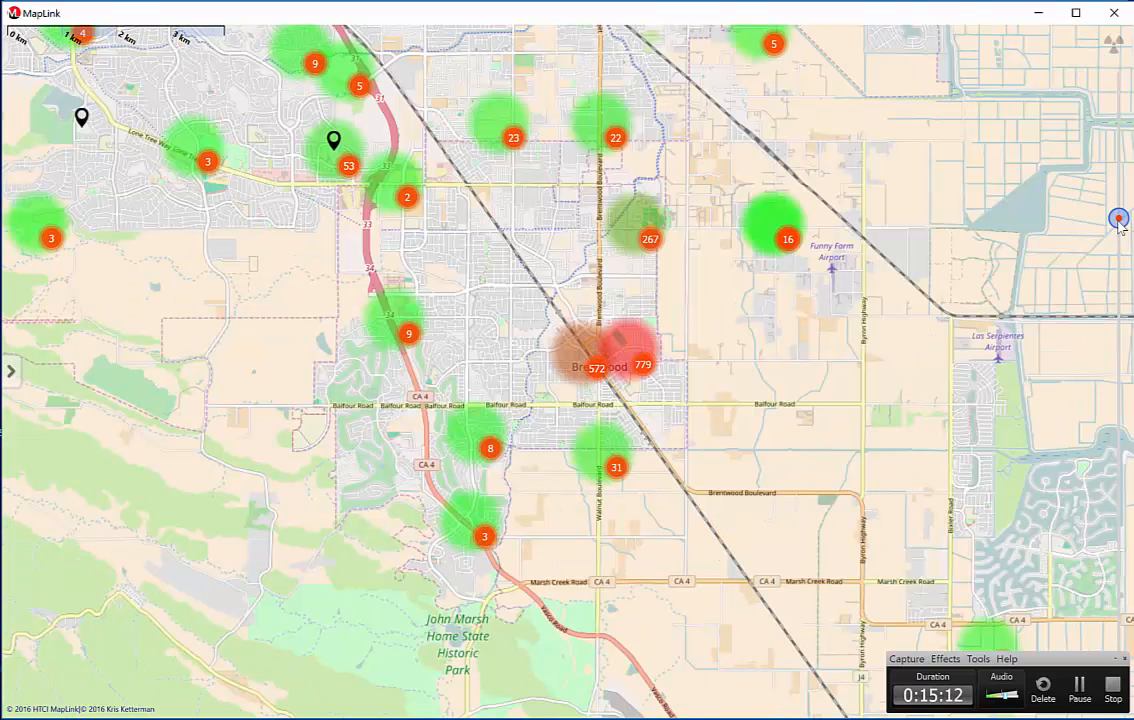
{"action": "left_click", "coordinate": [1118, 286]}
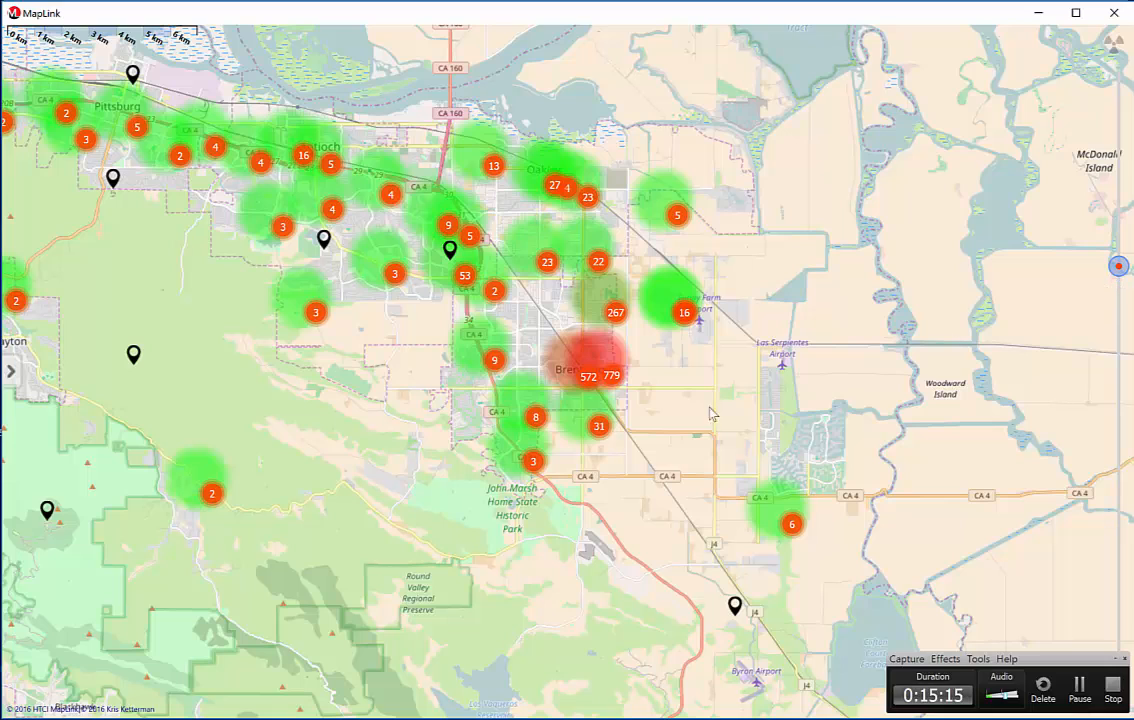
{"action": "left_click_drag", "start_coordinate": [493, 407], "coordinate": [714, 421]}
{"action": "left_click_drag", "start_coordinate": [587, 370], "coordinate": [670, 397]}
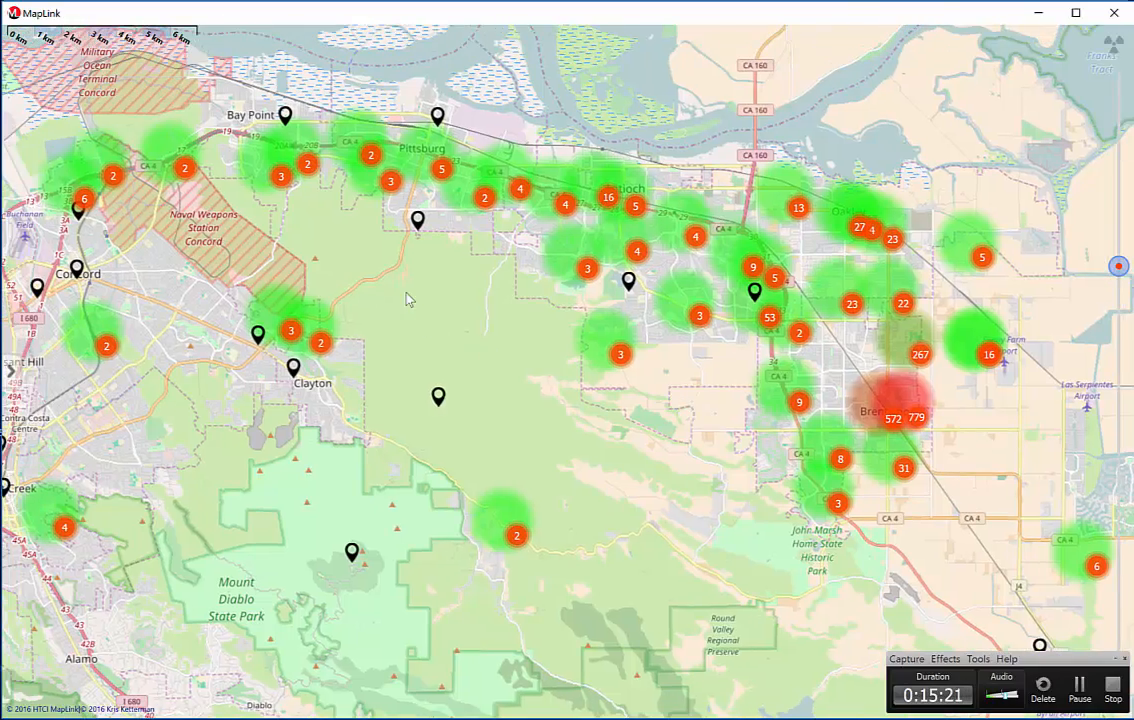
{"action": "left_click_drag", "start_coordinate": [405, 297], "coordinate": [805, 357]}
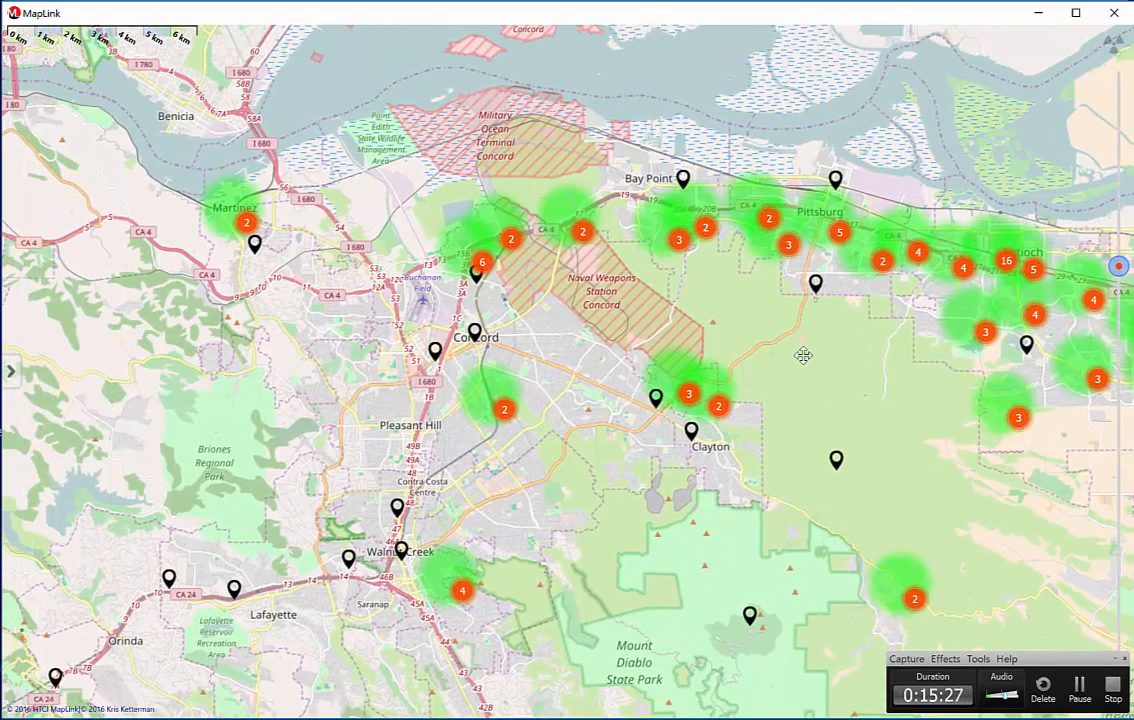
{"action": "left_click_drag", "start_coordinate": [805, 357], "coordinate": [404, 304]}
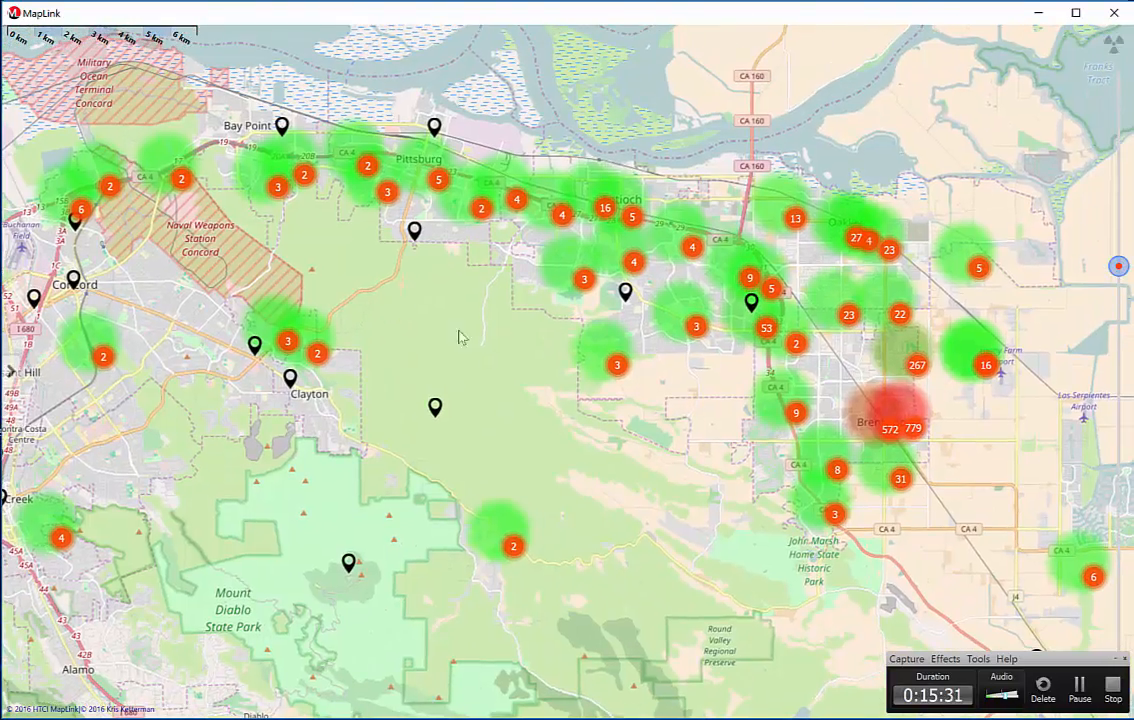
{"action": "left_click_drag", "start_coordinate": [560, 370], "coordinate": [451, 402]}
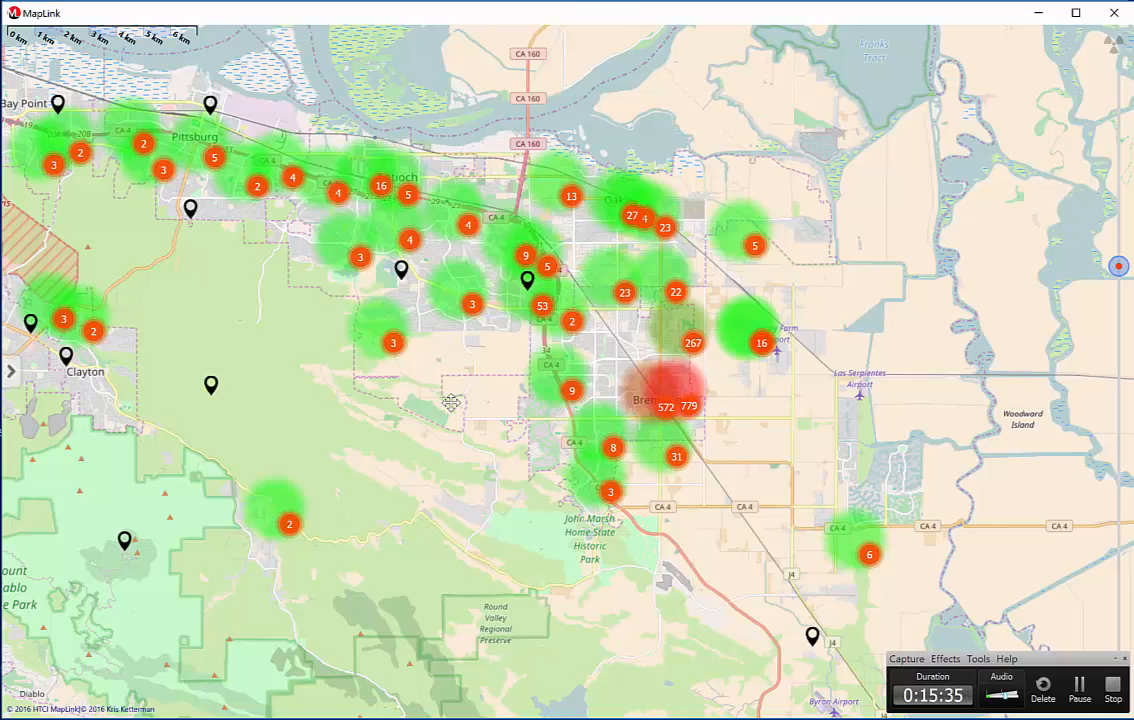